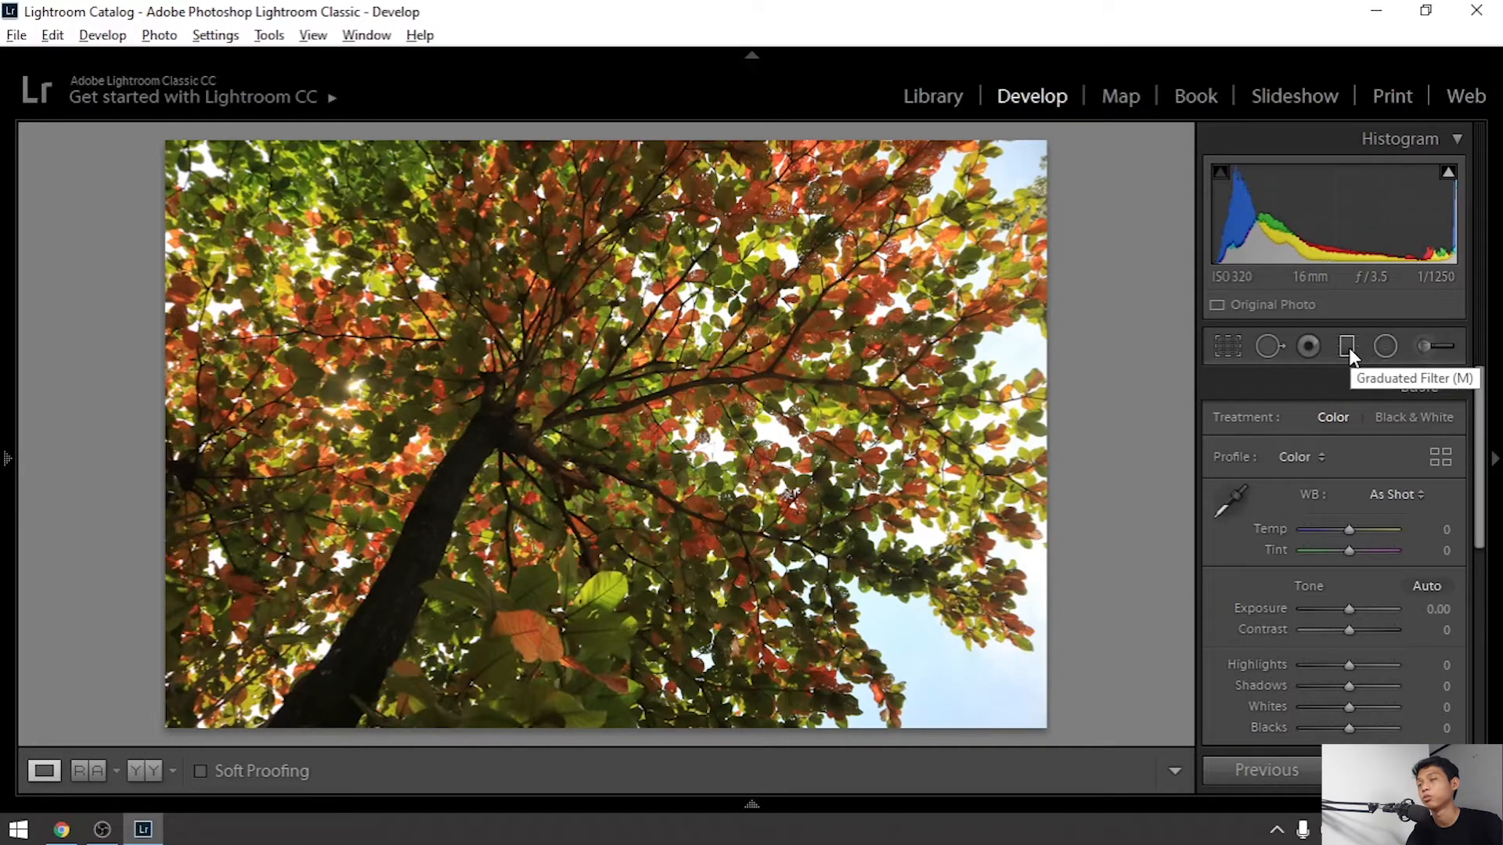
- Add a horizontal graduated filter over the upper part of the tree photo and move it down towards the middle
{"action": "left_click", "coordinate": [1348, 346]}
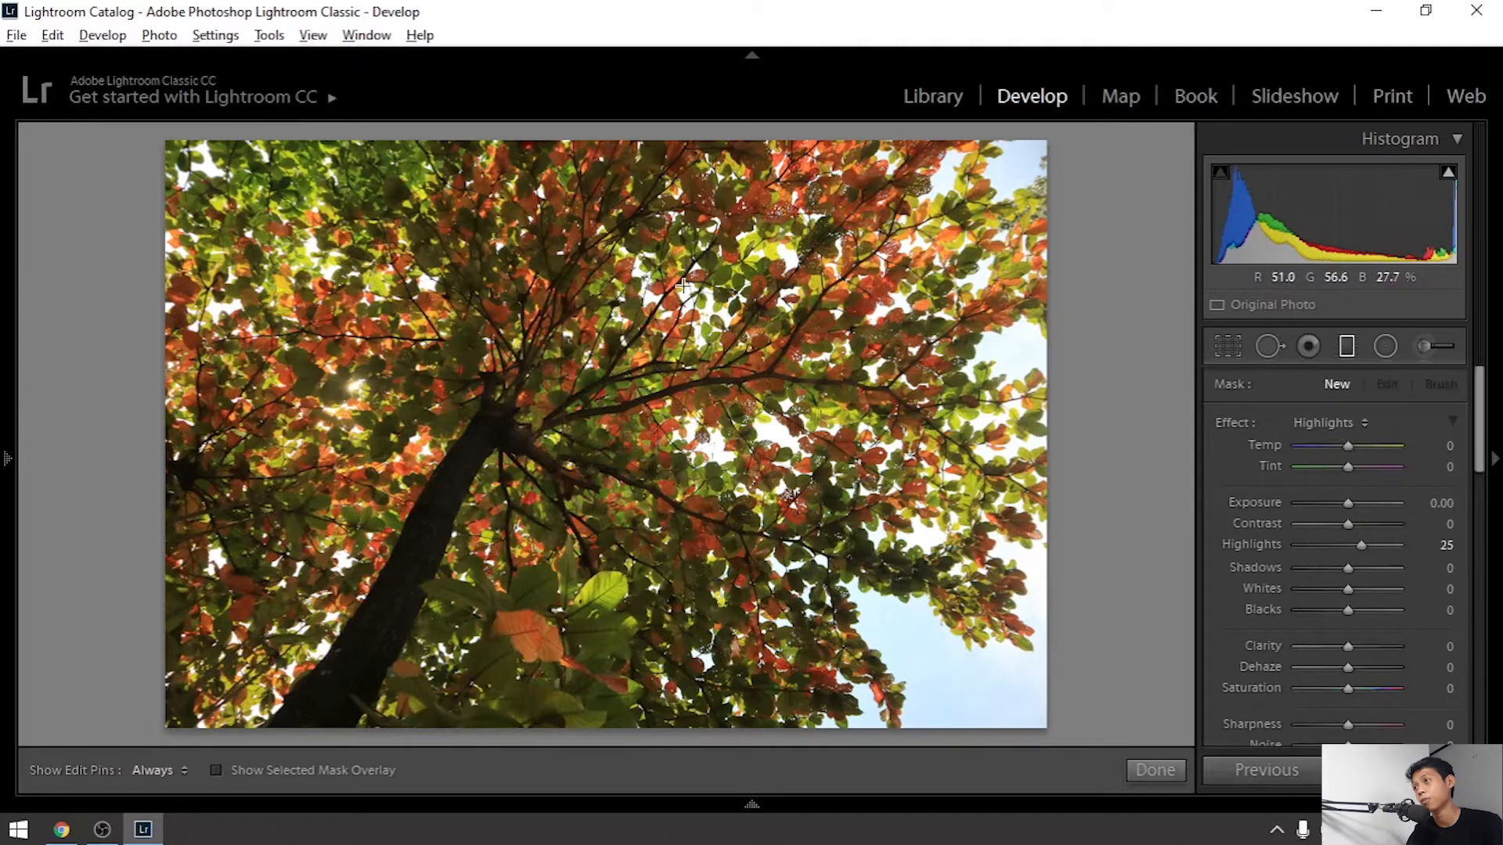
{"action": "left_click_drag", "start_coordinate": [626, 239], "coordinate": [482, 440]}
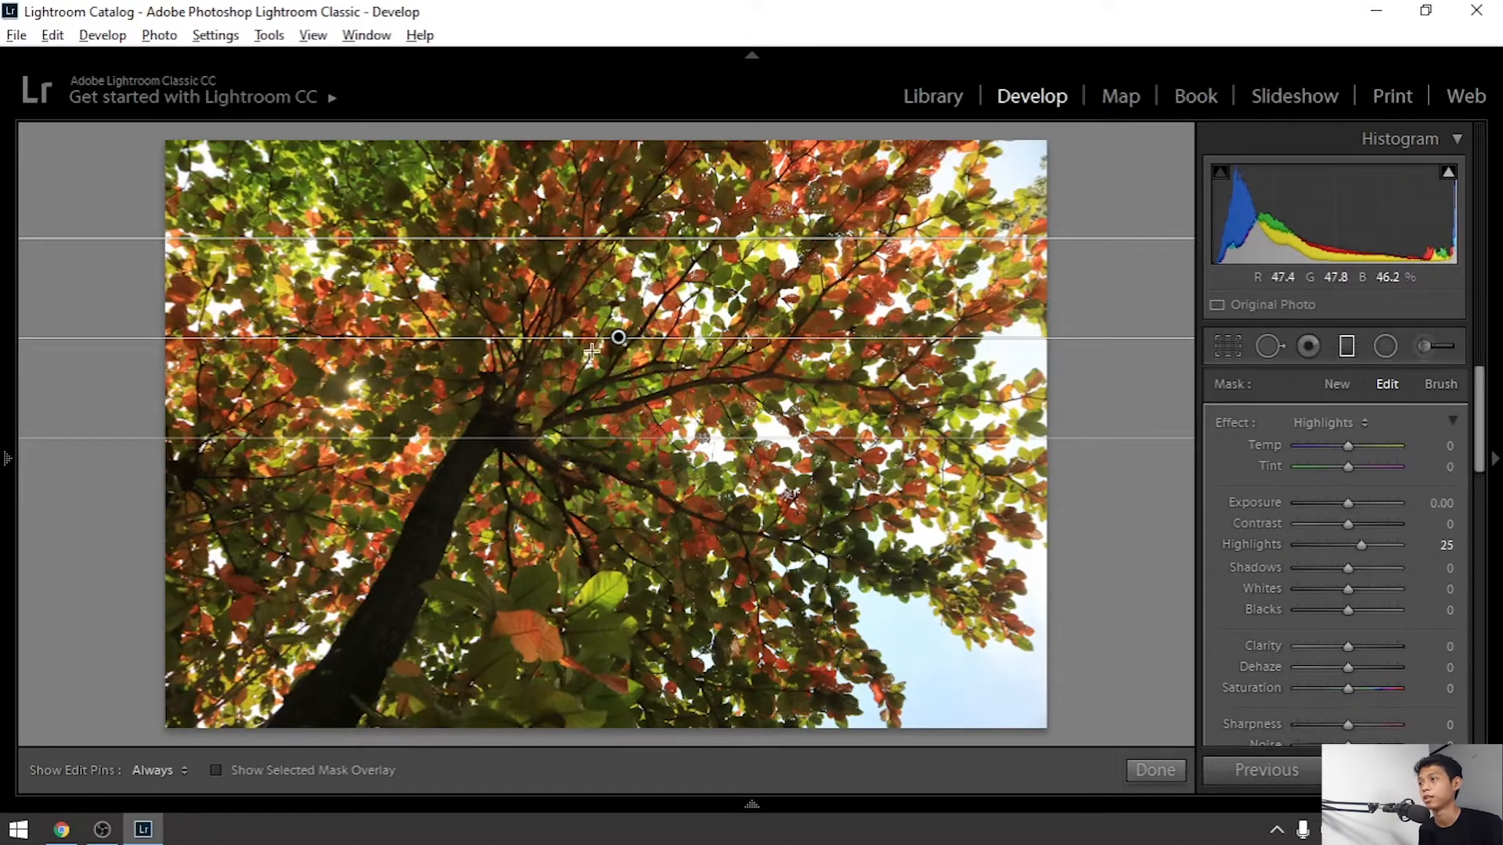
{"action": "mouse_move", "coordinate": [622, 339]}
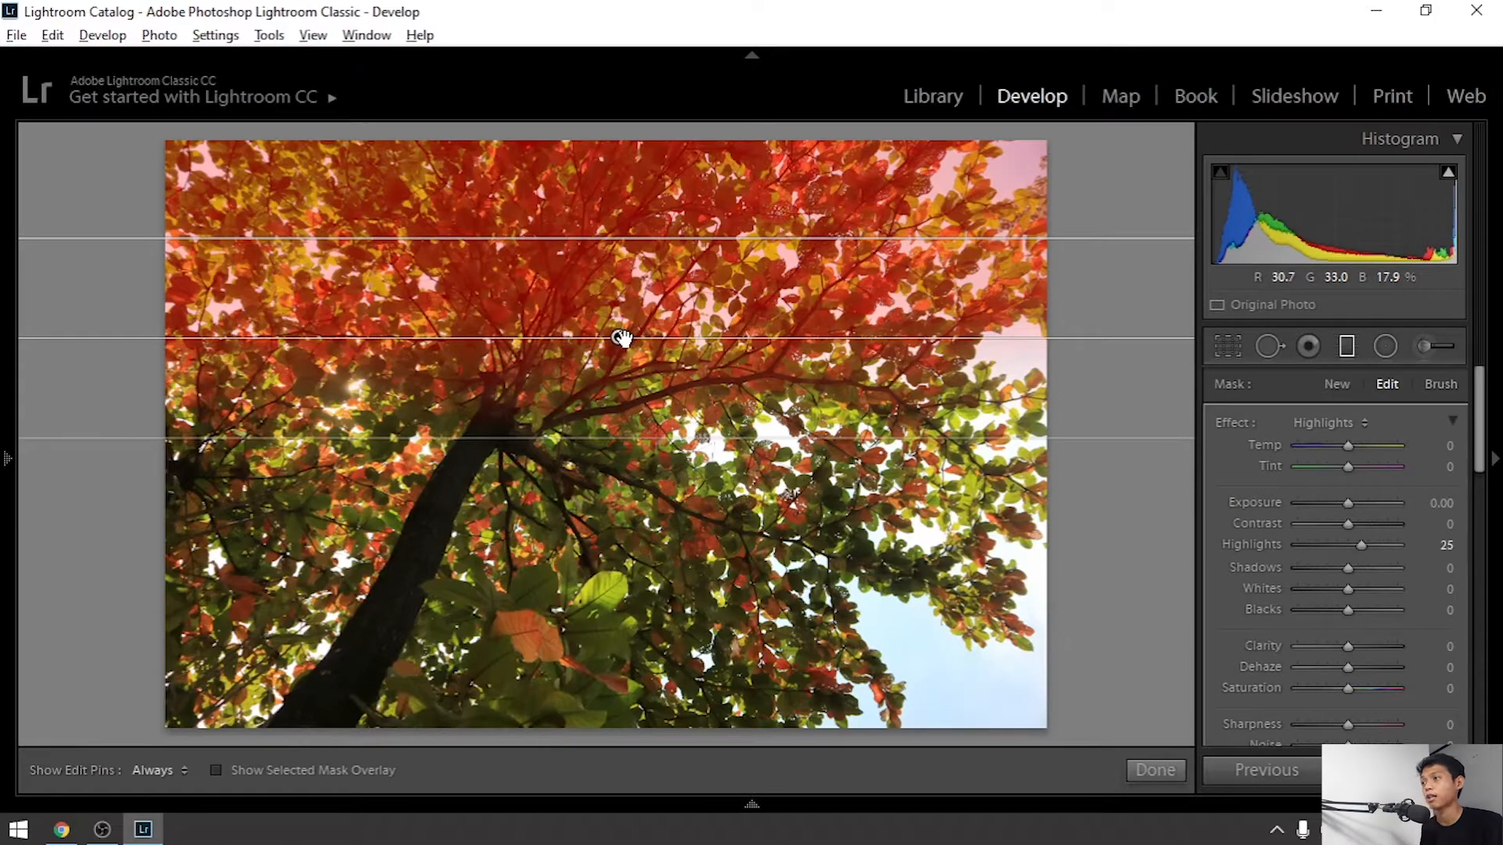
{"action": "left_click_drag", "start_coordinate": [622, 338], "coordinate": [601, 447]}
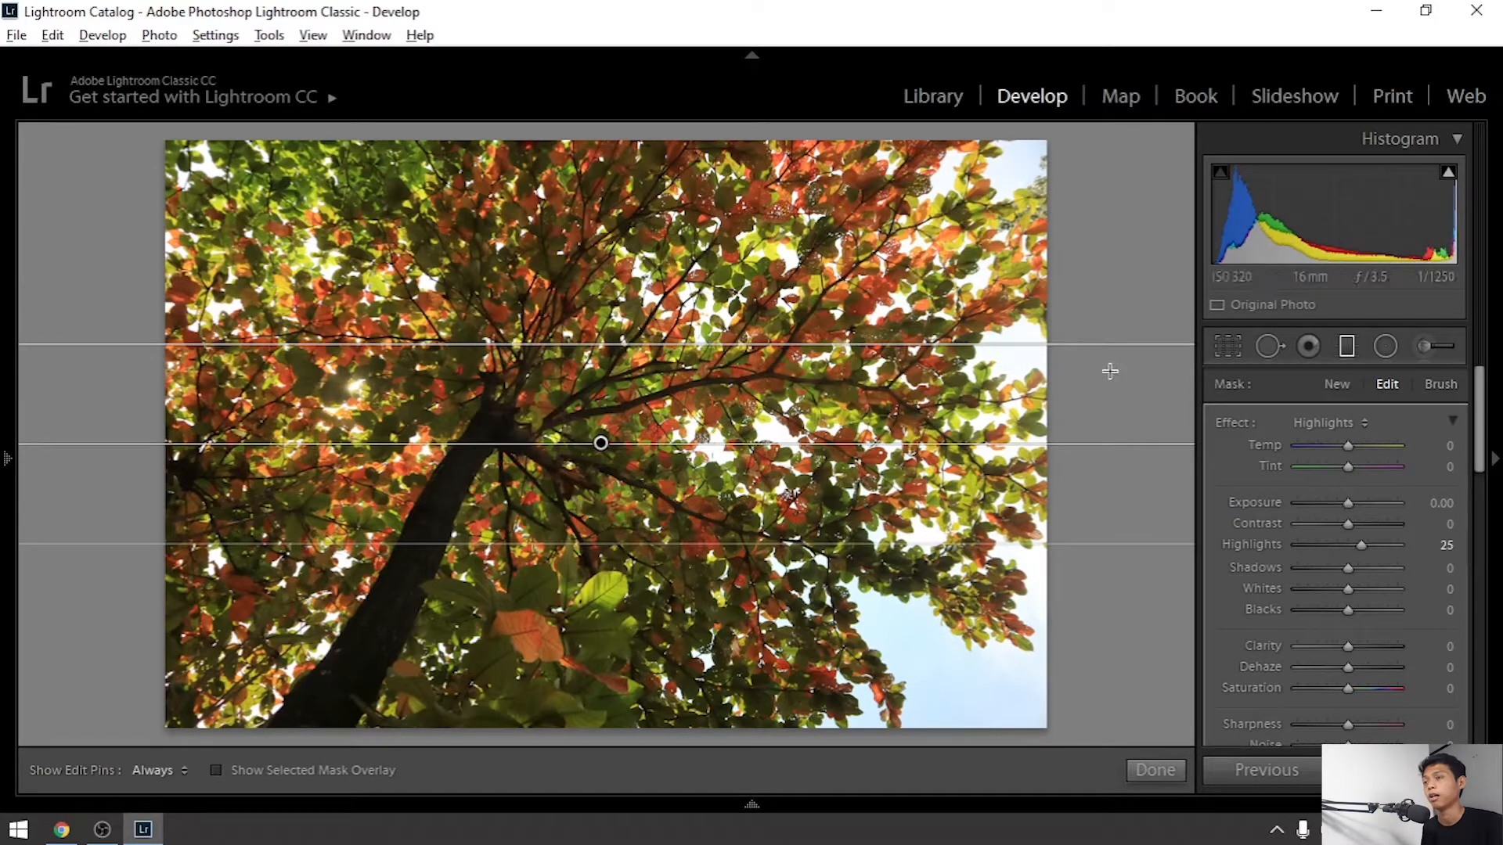
- Try an exposure of −4.00 on the graduated filter, and undo all changes including the filter itself
{"action": "left_click", "coordinate": [1347, 502]}
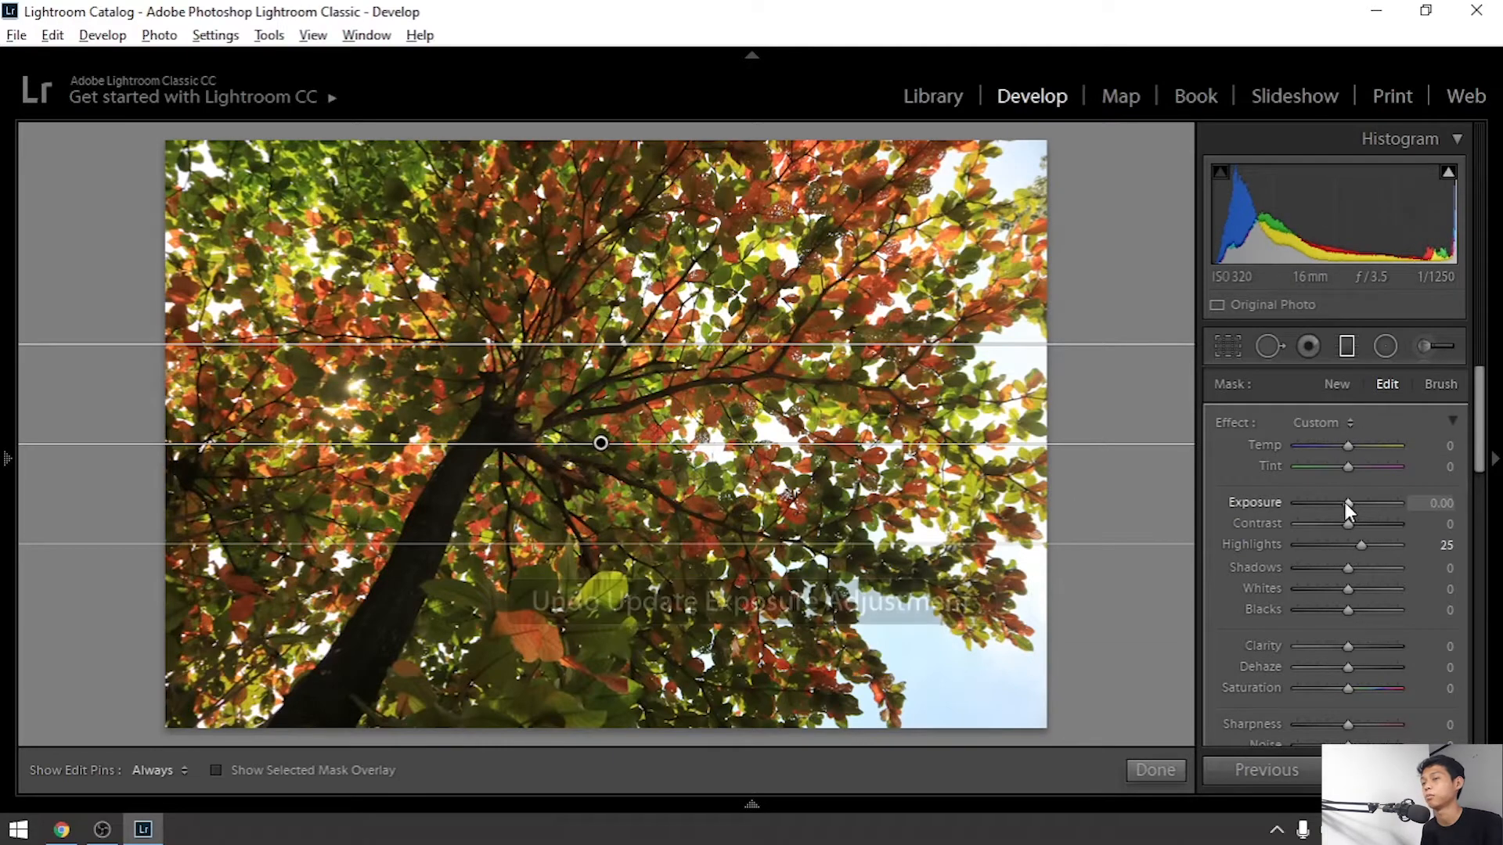
{"action": "left_click_drag", "start_coordinate": [1346, 502], "coordinate": [1275, 506]}
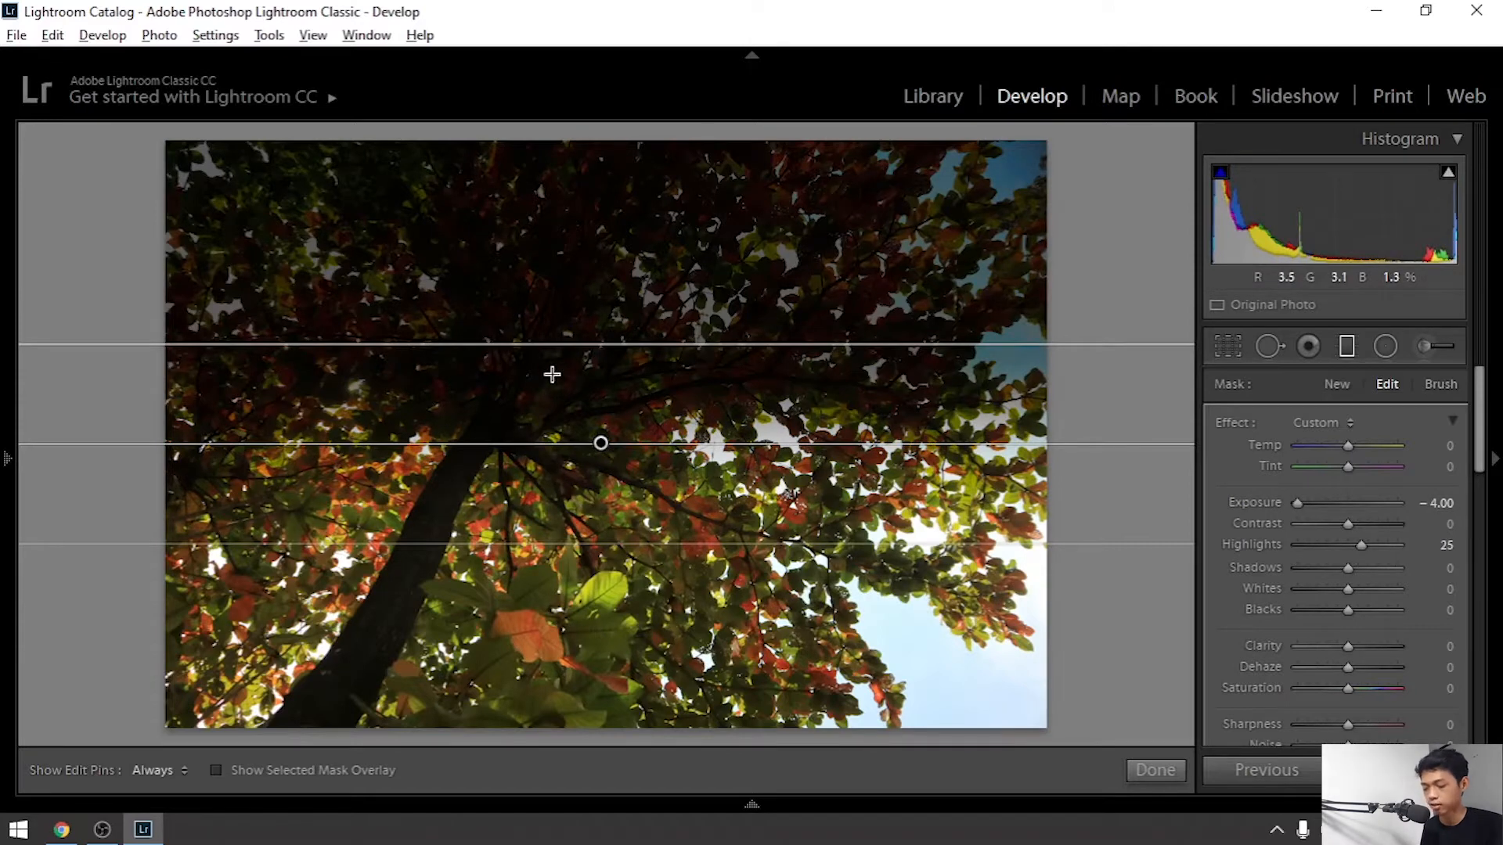
{"action": "key", "text": "ctrl+z"}
{"action": "key", "text": "ctrl+z"}
{"action": "key", "text": "ctrl+z"}
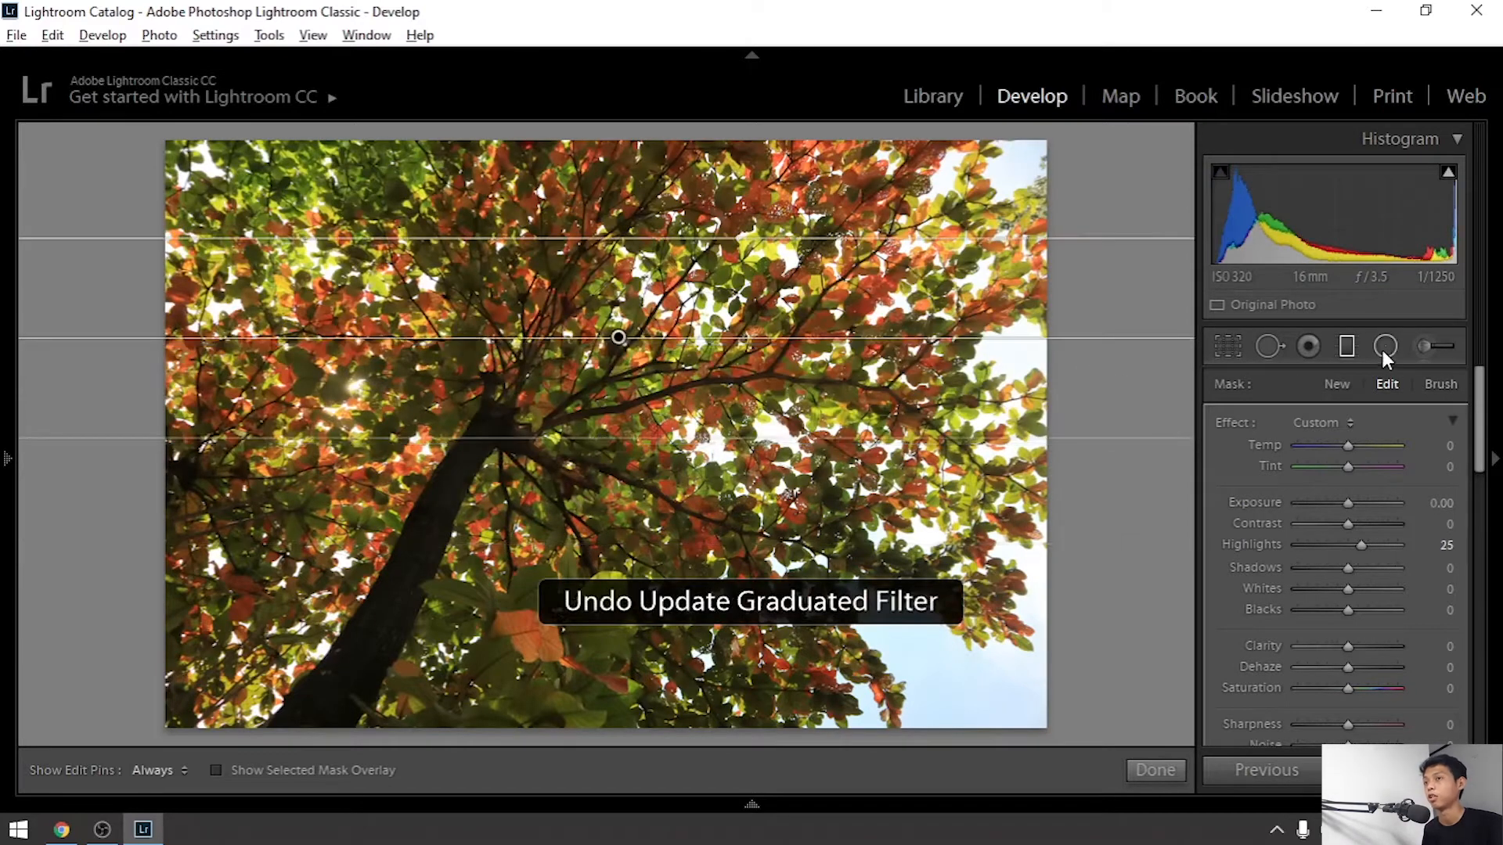
{"action": "key", "text": "ctrl+z"}
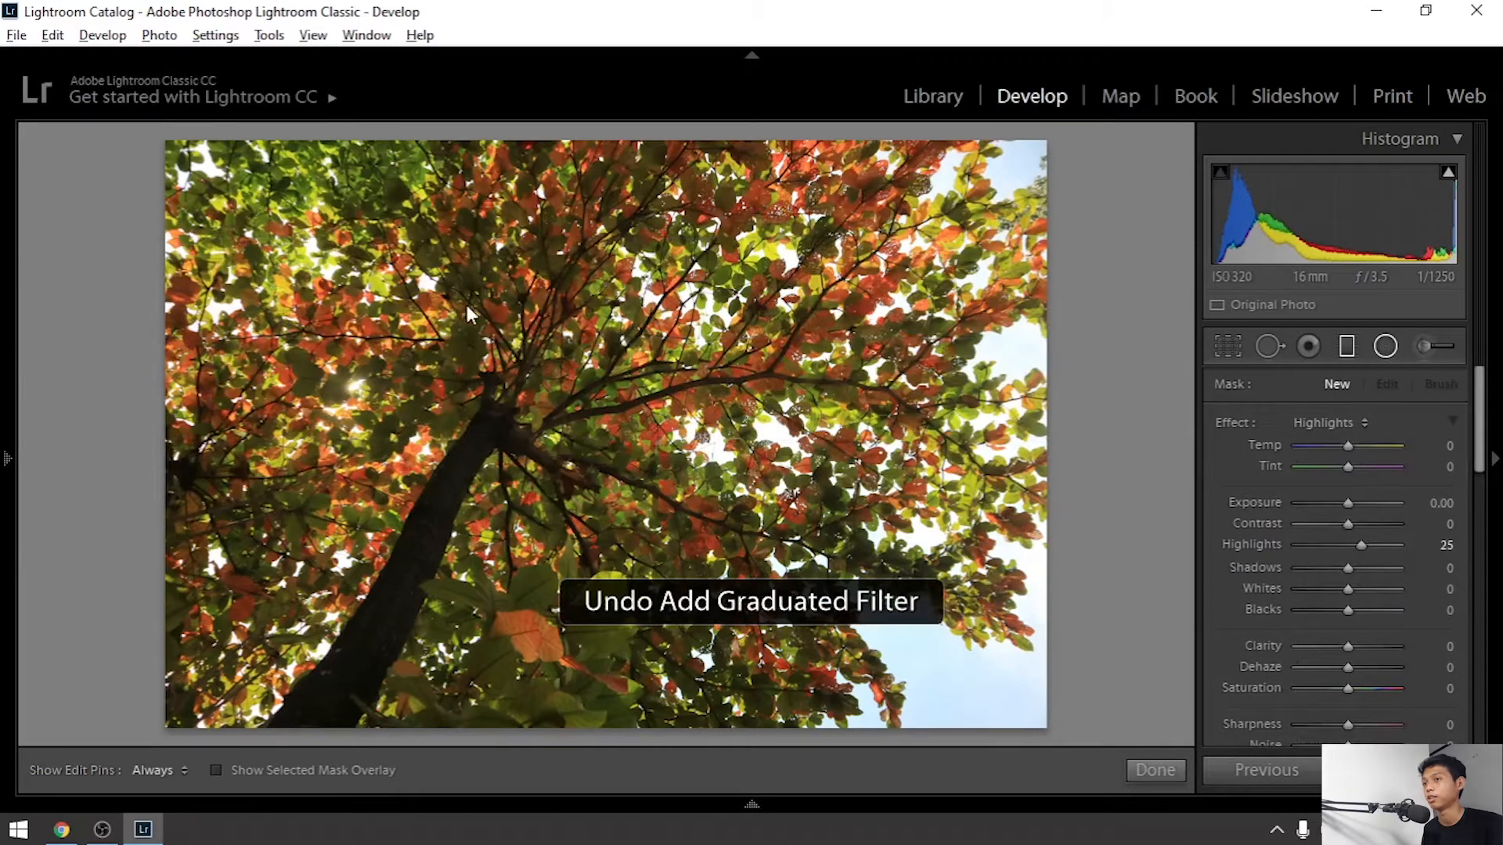
- Draw a circular radial filter over the branches above the trunk and set its highlights to −100
{"action": "left_click", "coordinate": [1375, 356]}
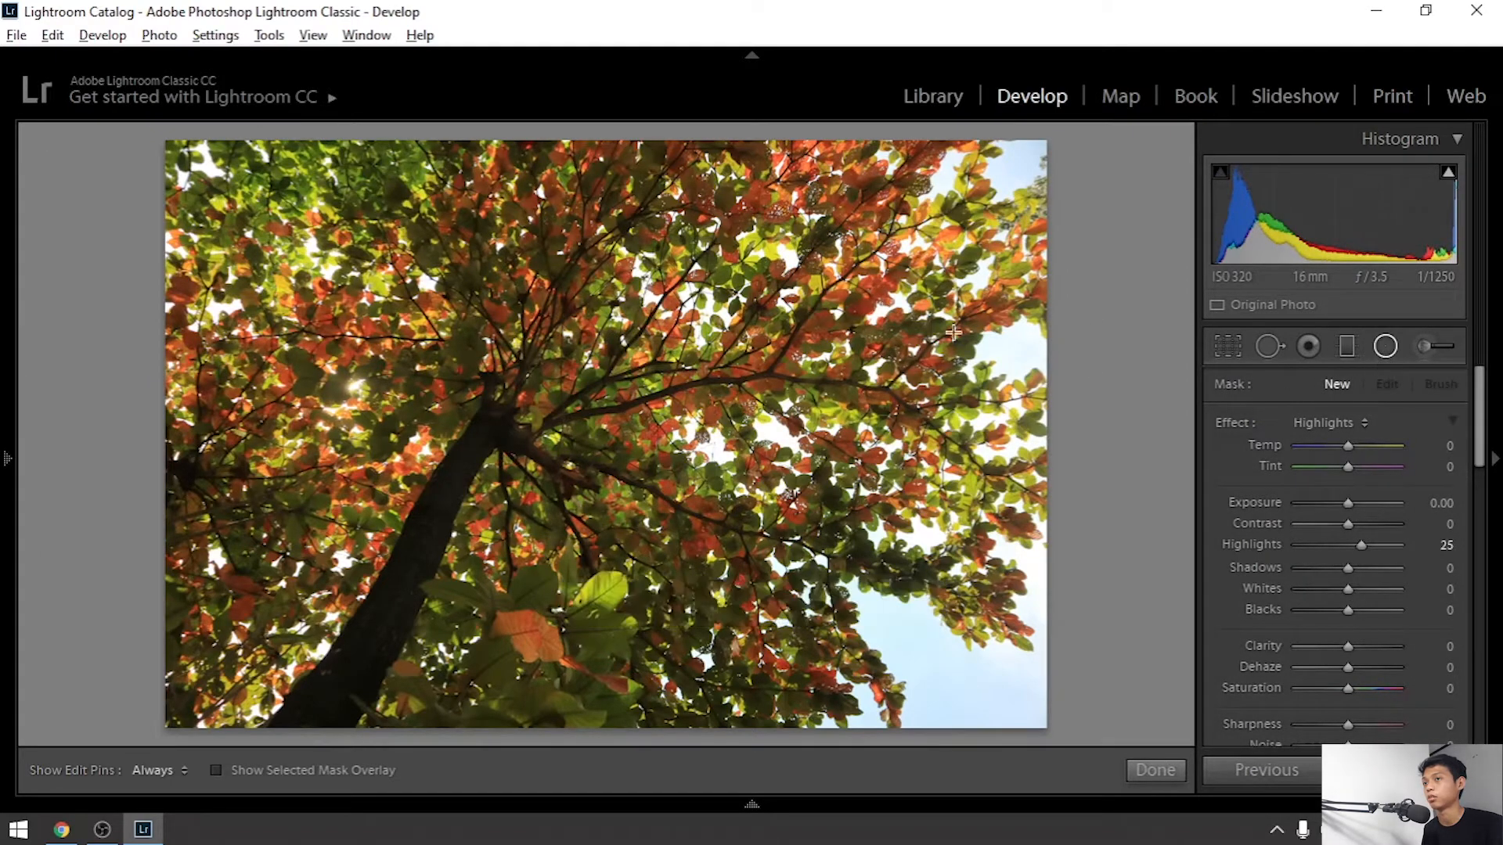
{"action": "left_click_drag", "start_coordinate": [592, 303], "coordinate": [733, 429]}
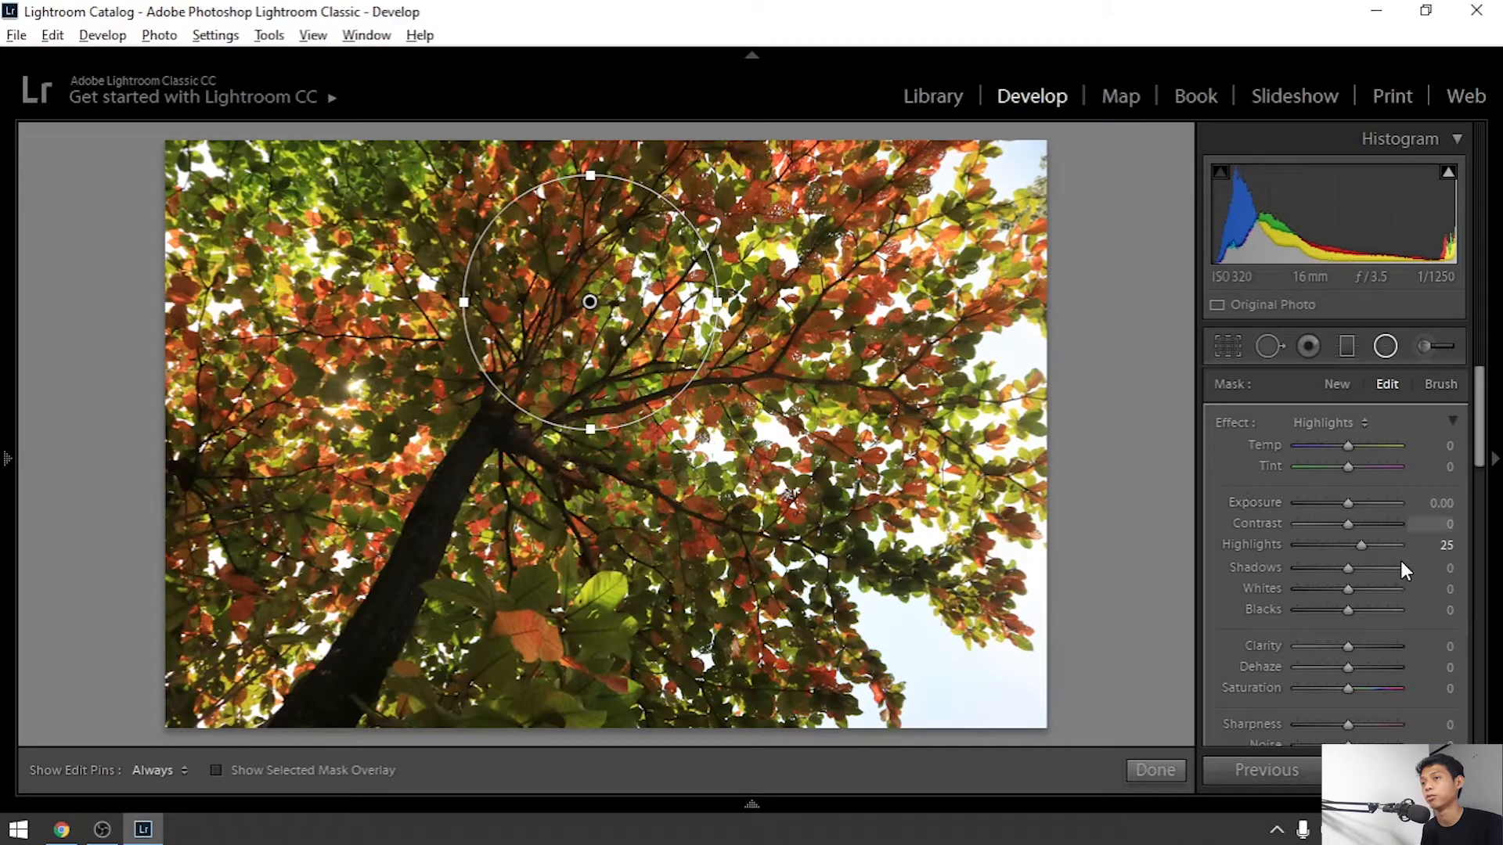
{"action": "left_click_drag", "start_coordinate": [1360, 546], "coordinate": [1289, 565]}
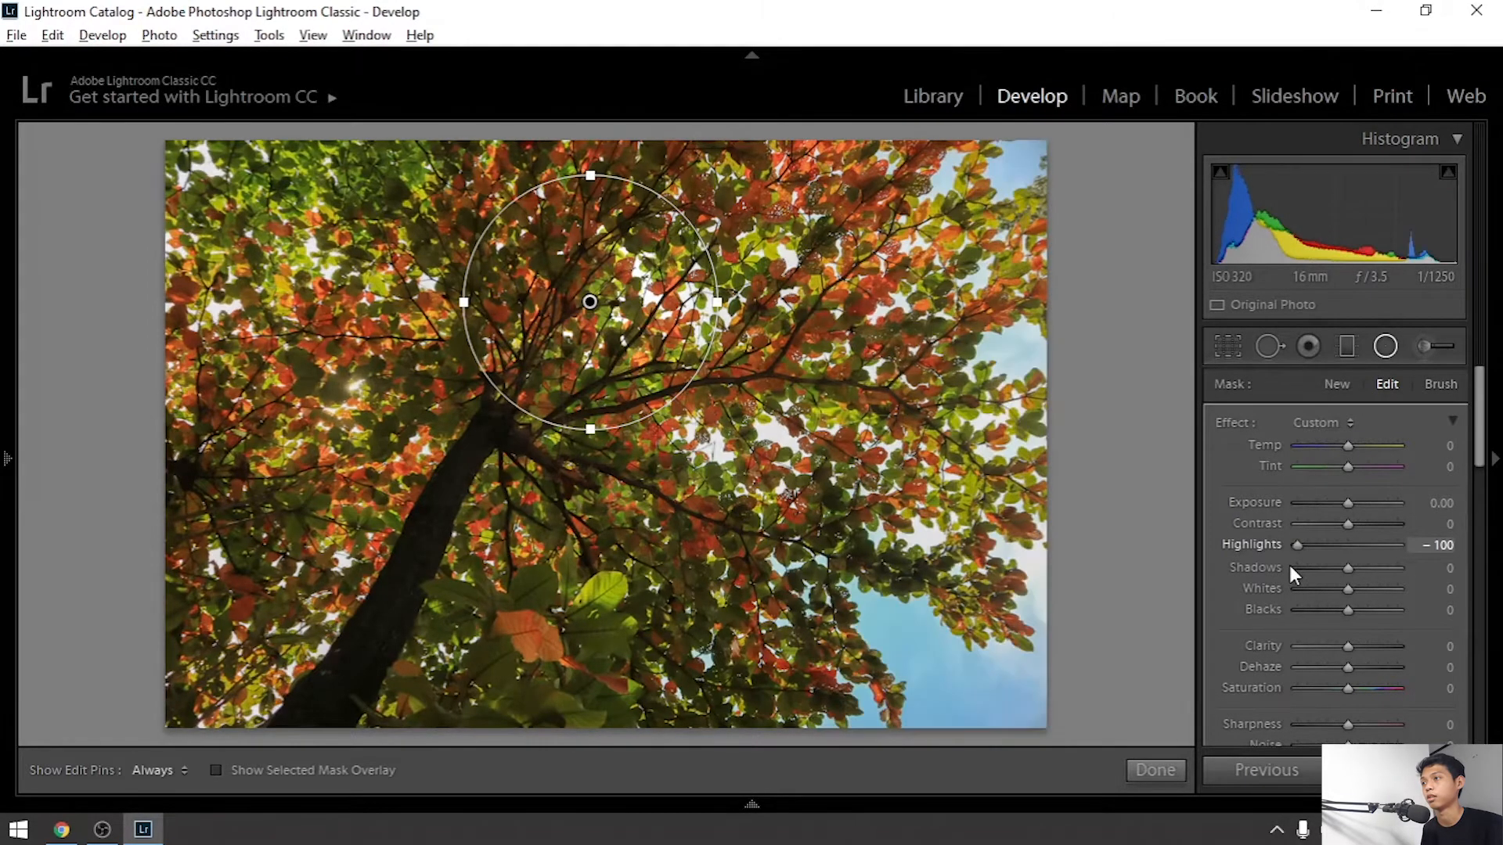
- Undo the highlights change, check the radial filter's feather and invert options, and undo the radial filter
{"action": "key", "text": "ctrl+z"}
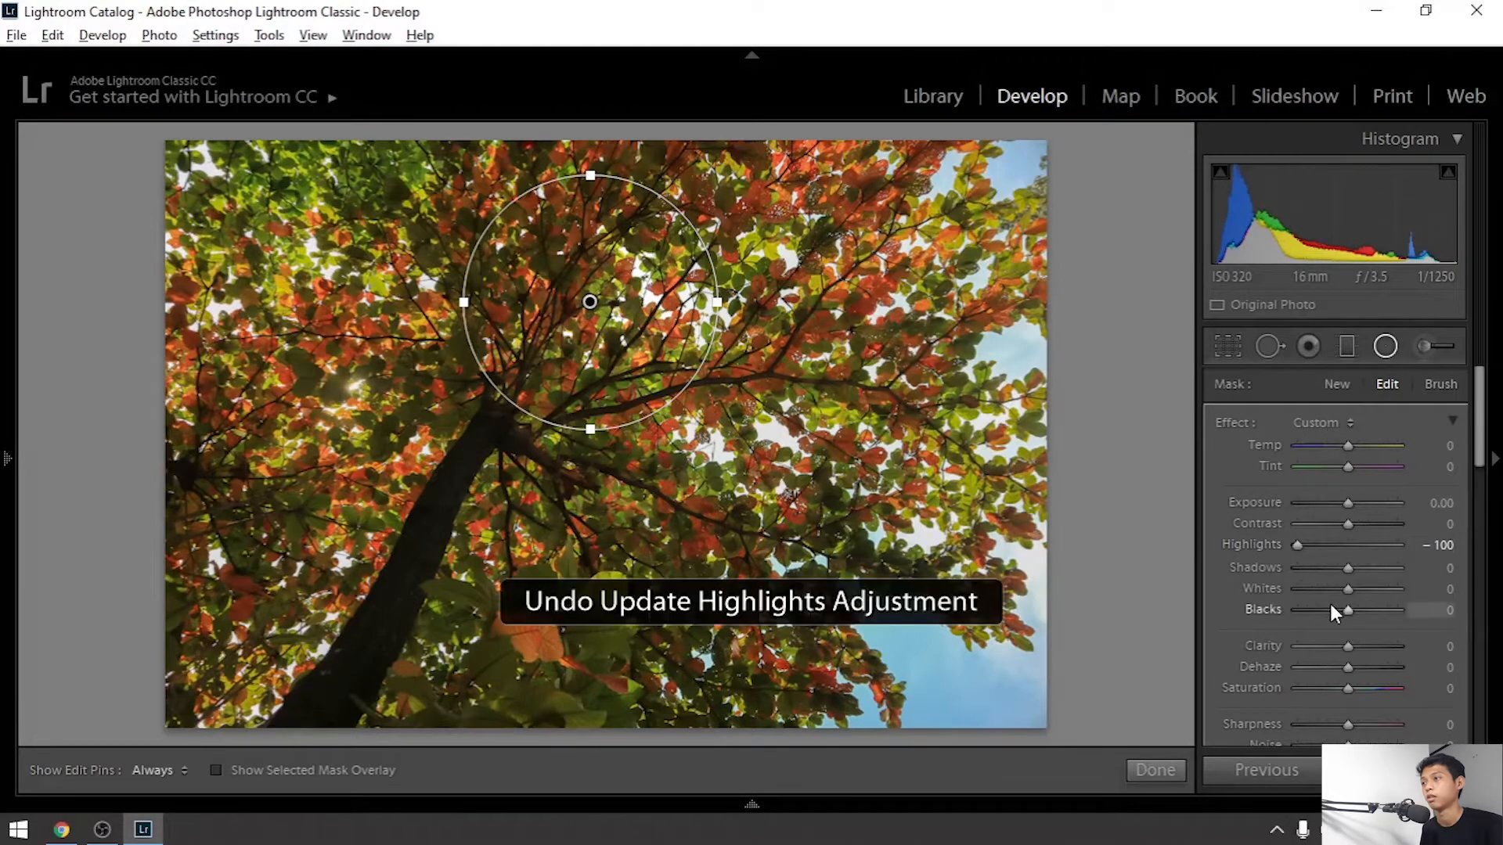
{"action": "scroll", "coordinate": [1254, 660], "scroll_direction": "down", "scroll_amount": 5}
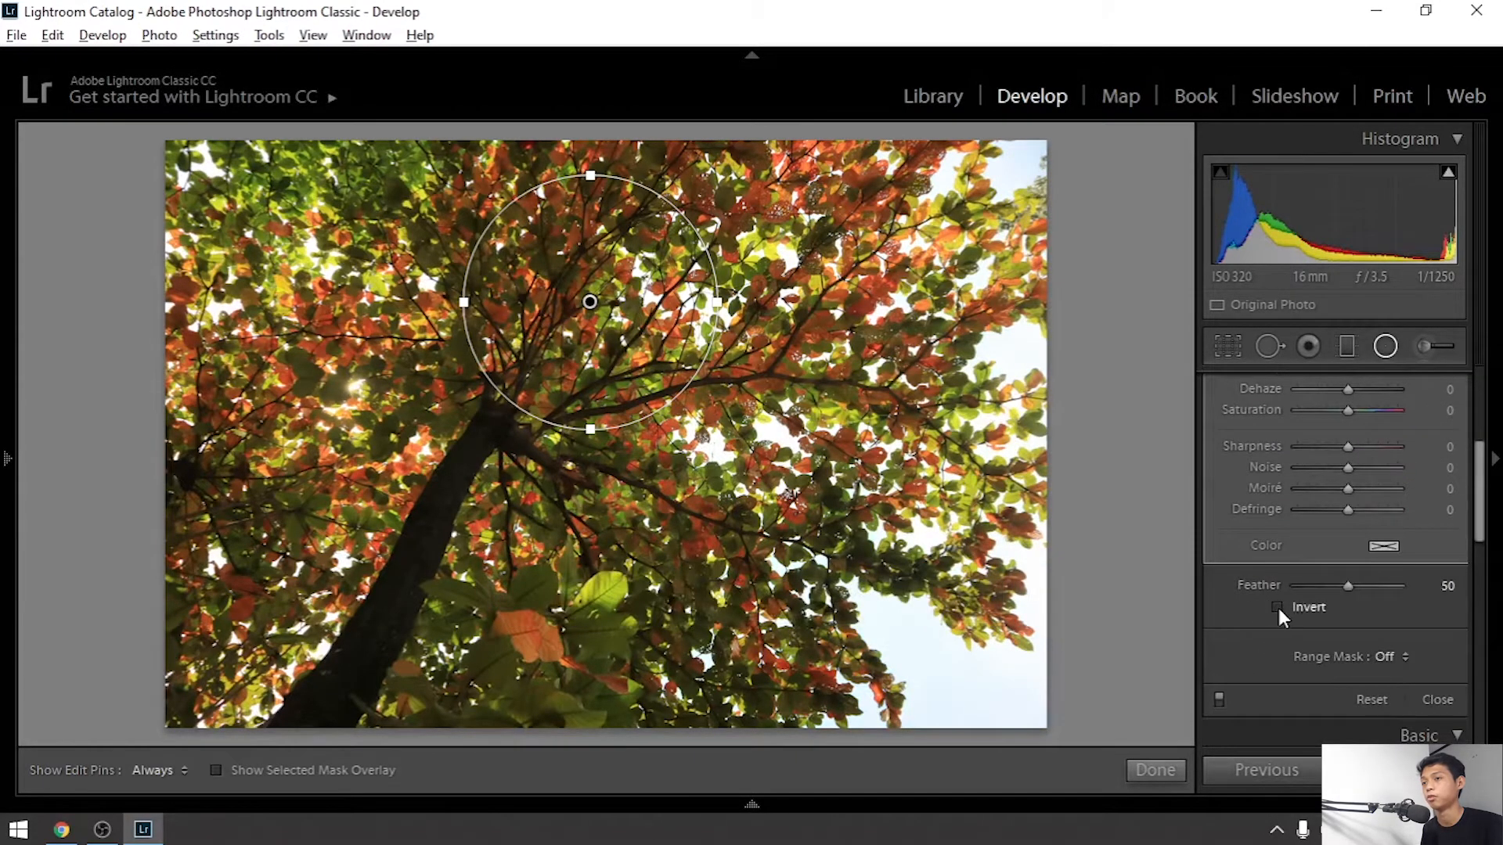
{"action": "scroll", "coordinate": [1278, 611], "scroll_direction": "up", "scroll_amount": 5}
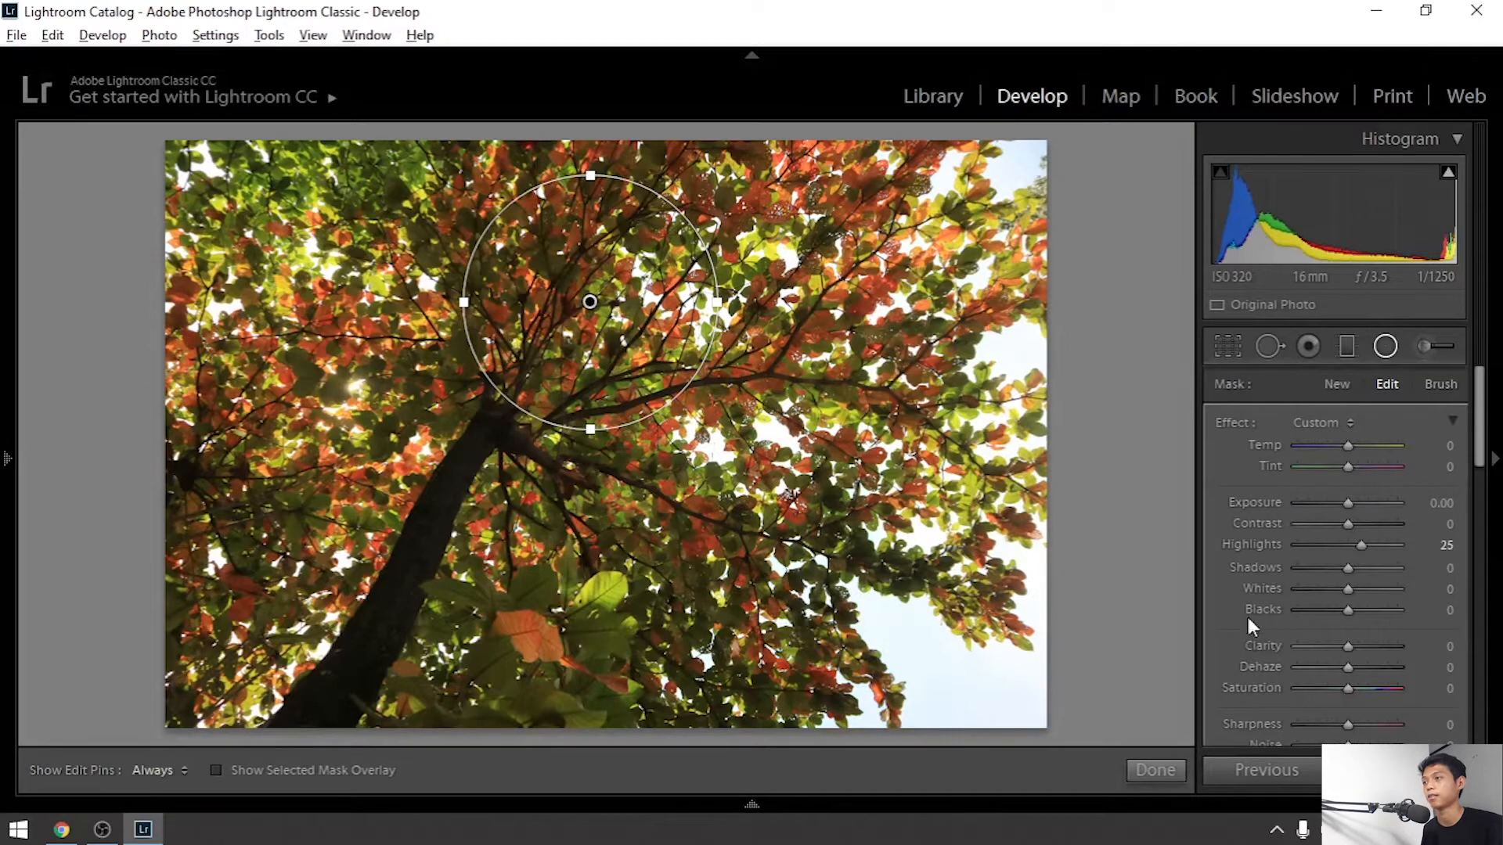
{"action": "key", "text": "ctrl+z"}
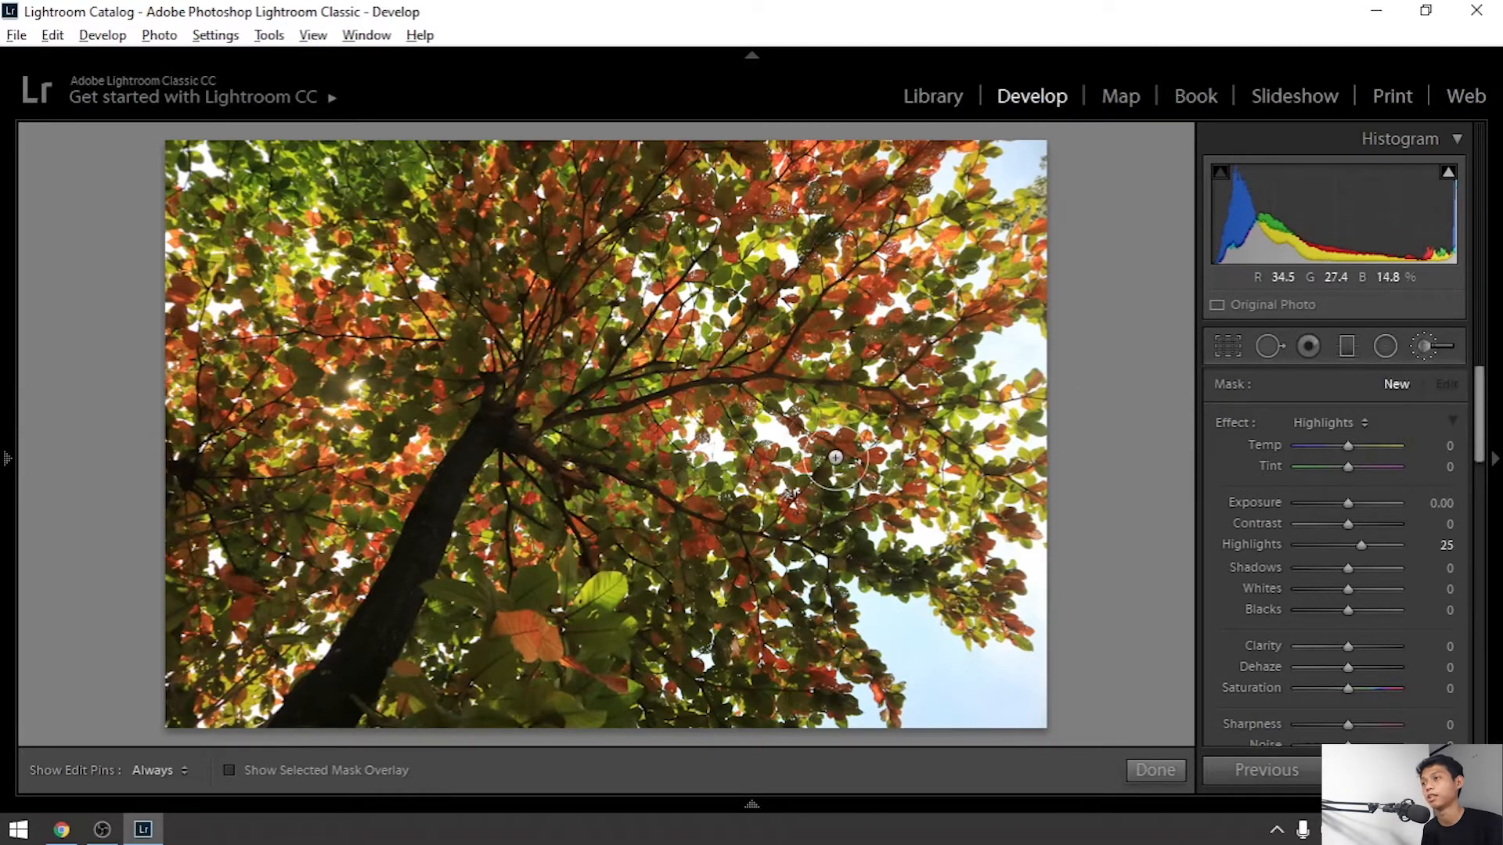
- Paint an adjustment brush stroke over the leaves right of the trunk, preview its mask, and undo the stroke
{"action": "key", "text": "h"}
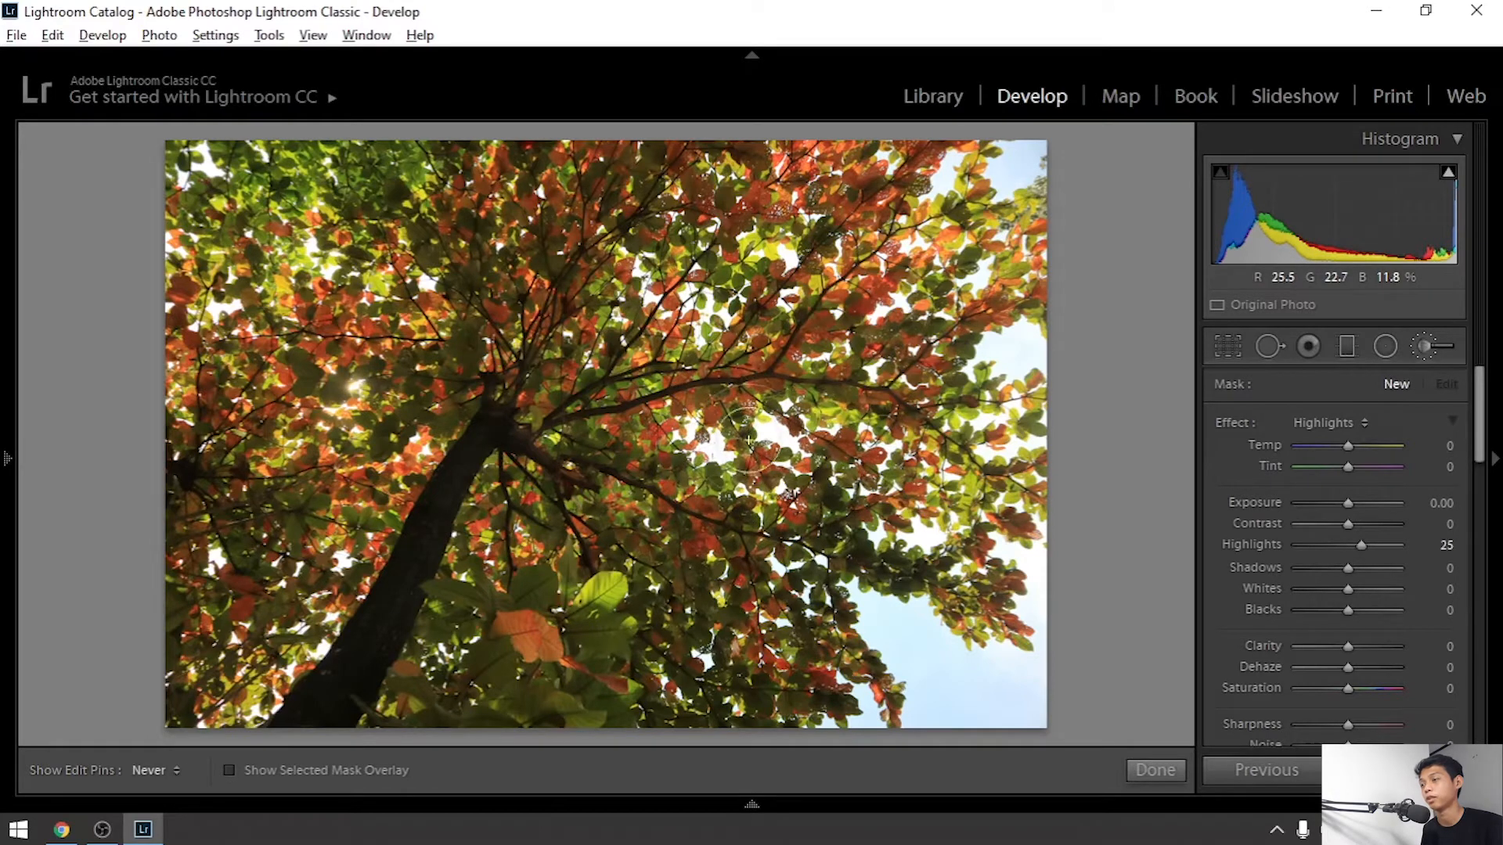
{"action": "left_click", "coordinate": [727, 506]}
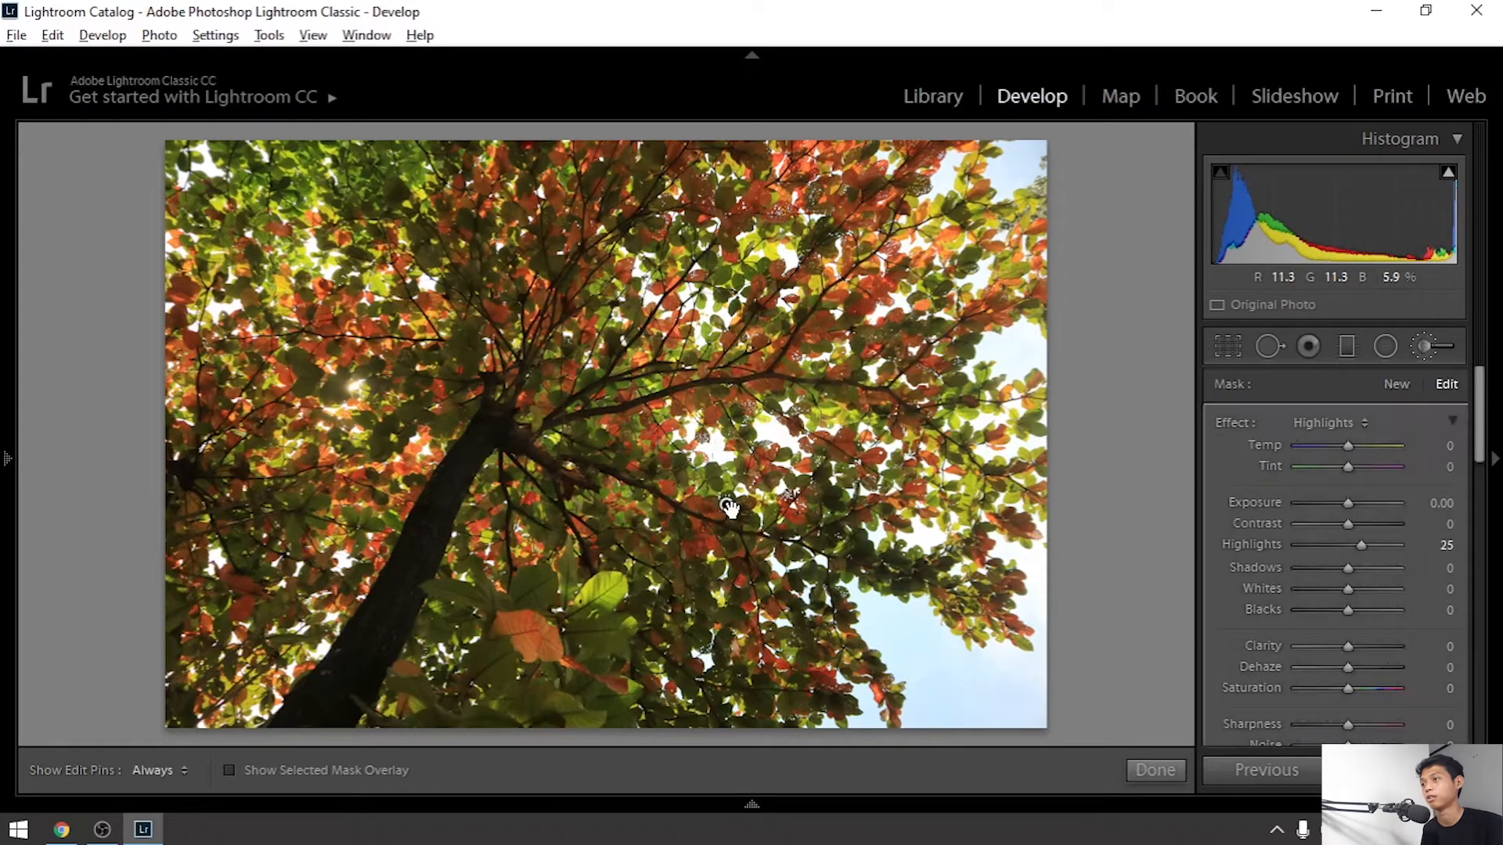
{"action": "mouse_move", "coordinate": [727, 507]}
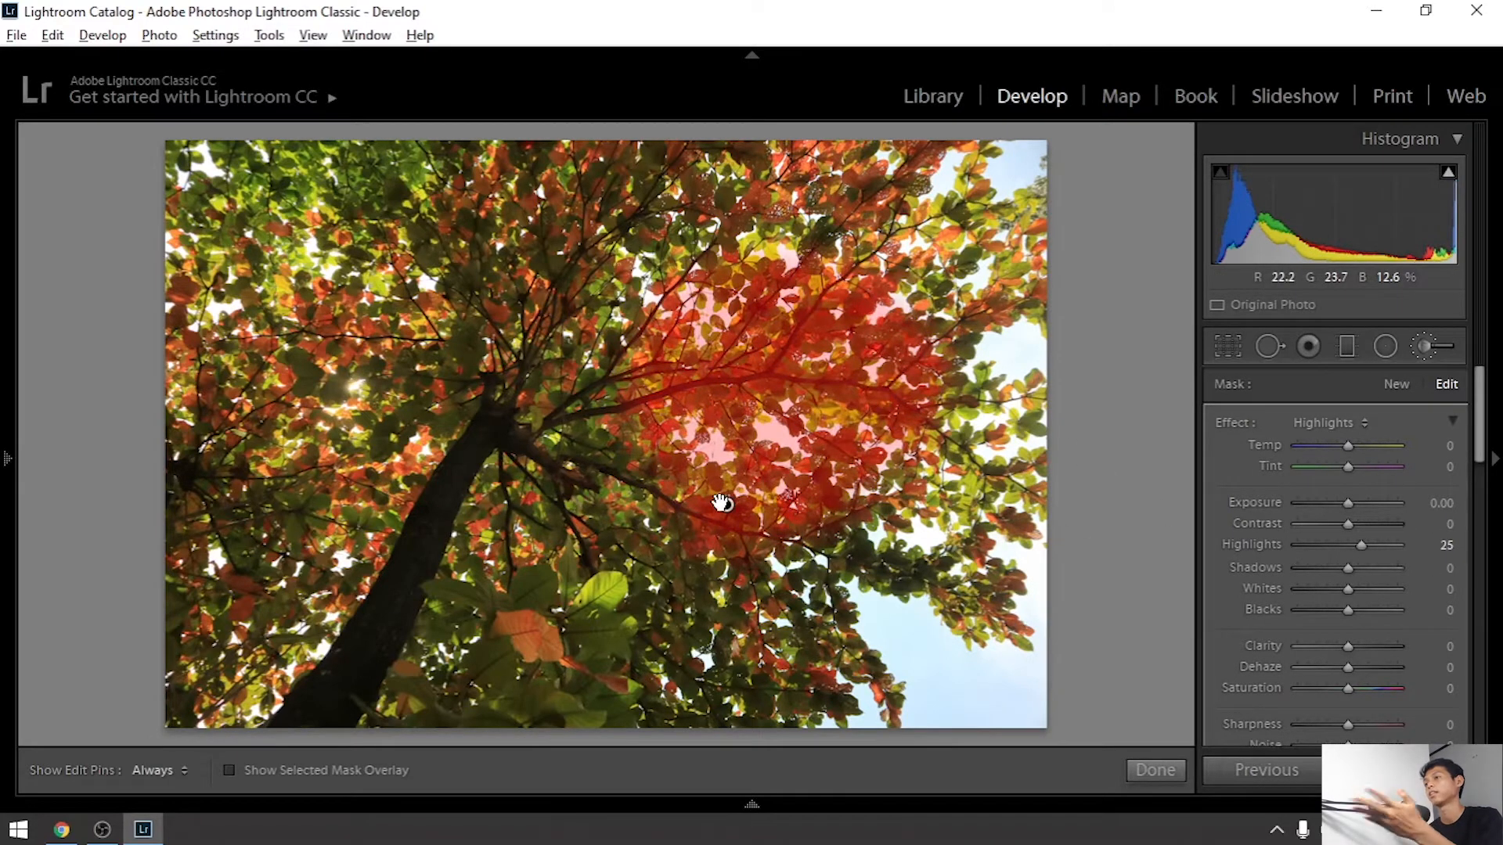
{"action": "key", "text": "ctrl+z"}
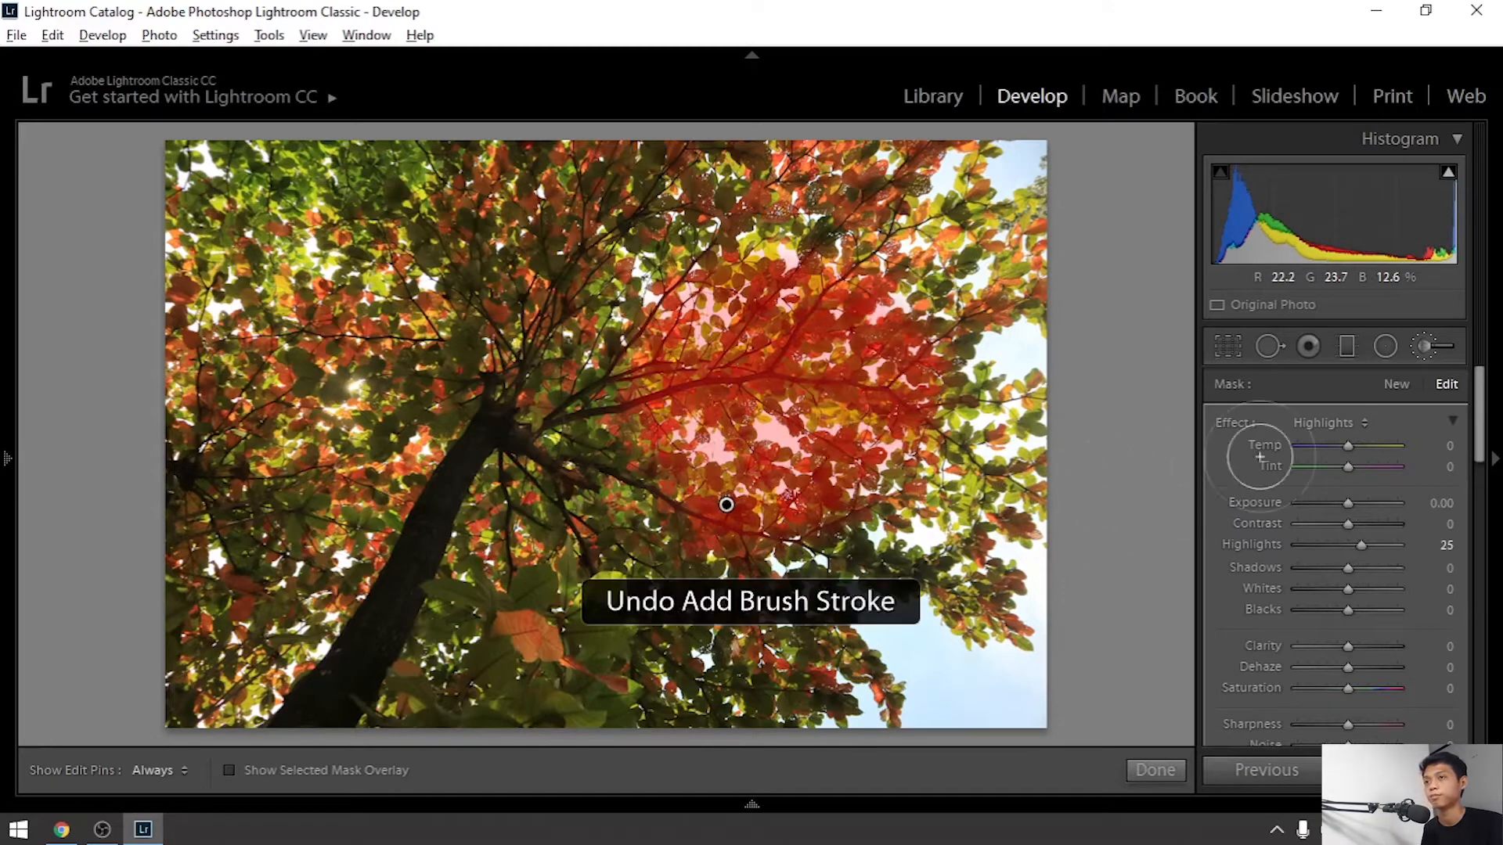
{"action": "scroll", "coordinate": [1440, 469], "scroll_direction": "down", "scroll_amount": 3}
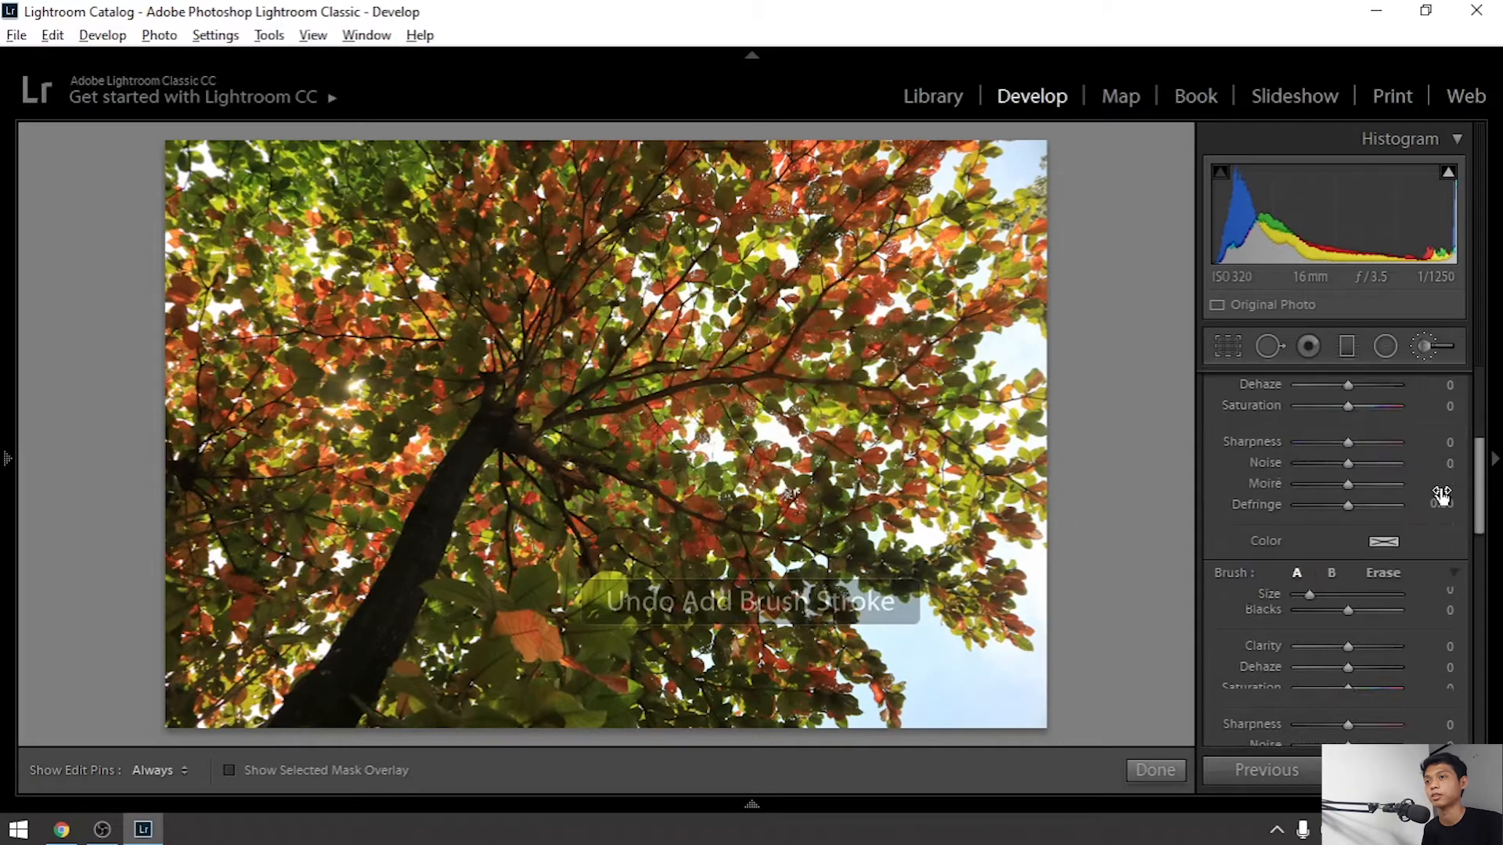
{"action": "scroll", "coordinate": [1433, 438], "scroll_direction": "up", "scroll_amount": 3}
{"action": "left_click", "coordinate": [1425, 350]}
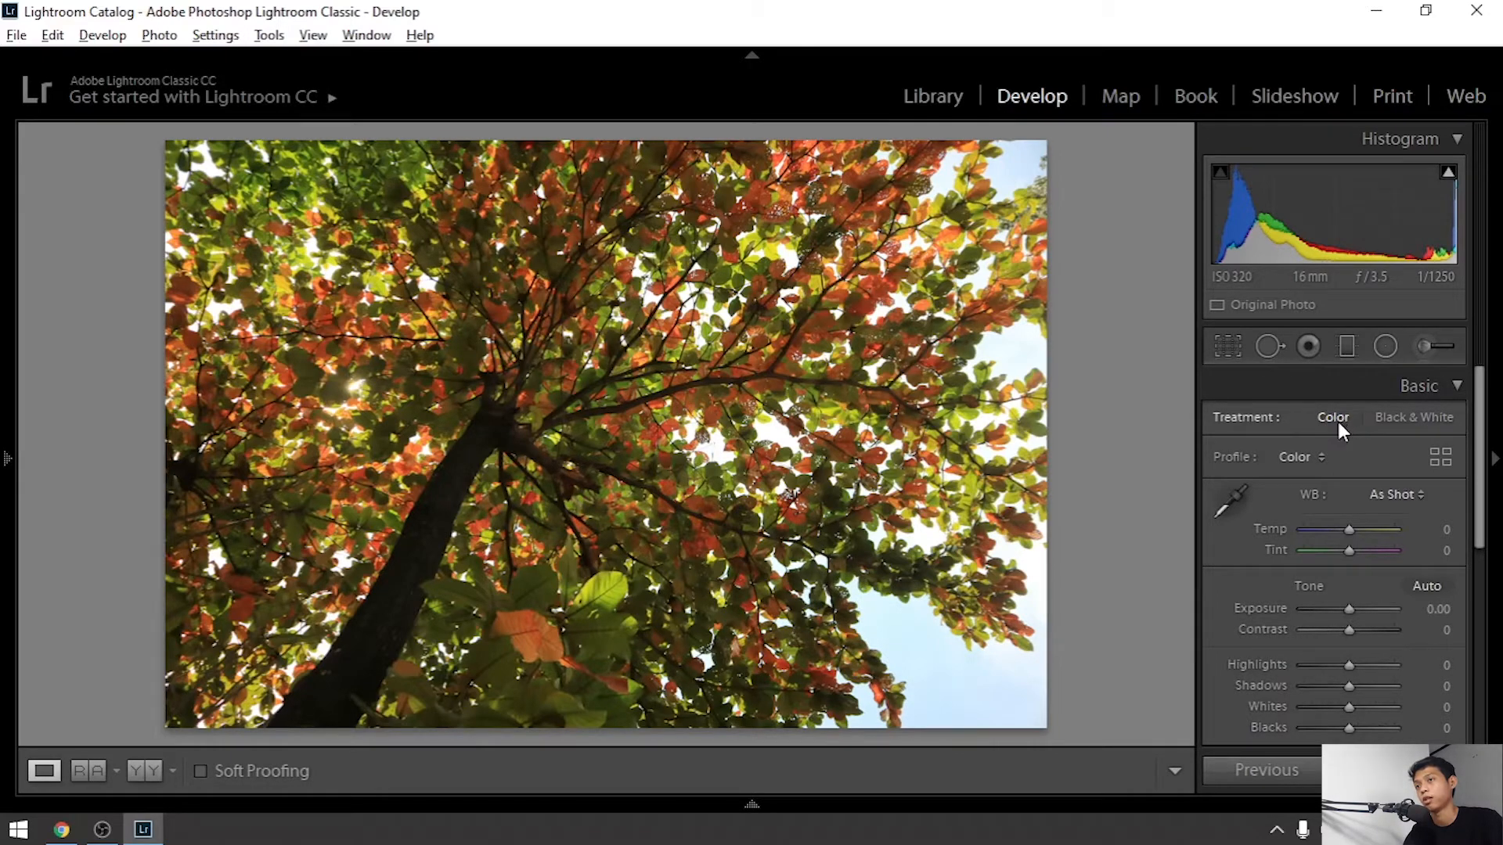
- Try the Black & White treatment and the Auto white balance on the photo, undoing each one
{"action": "left_click", "coordinate": [1394, 419]}
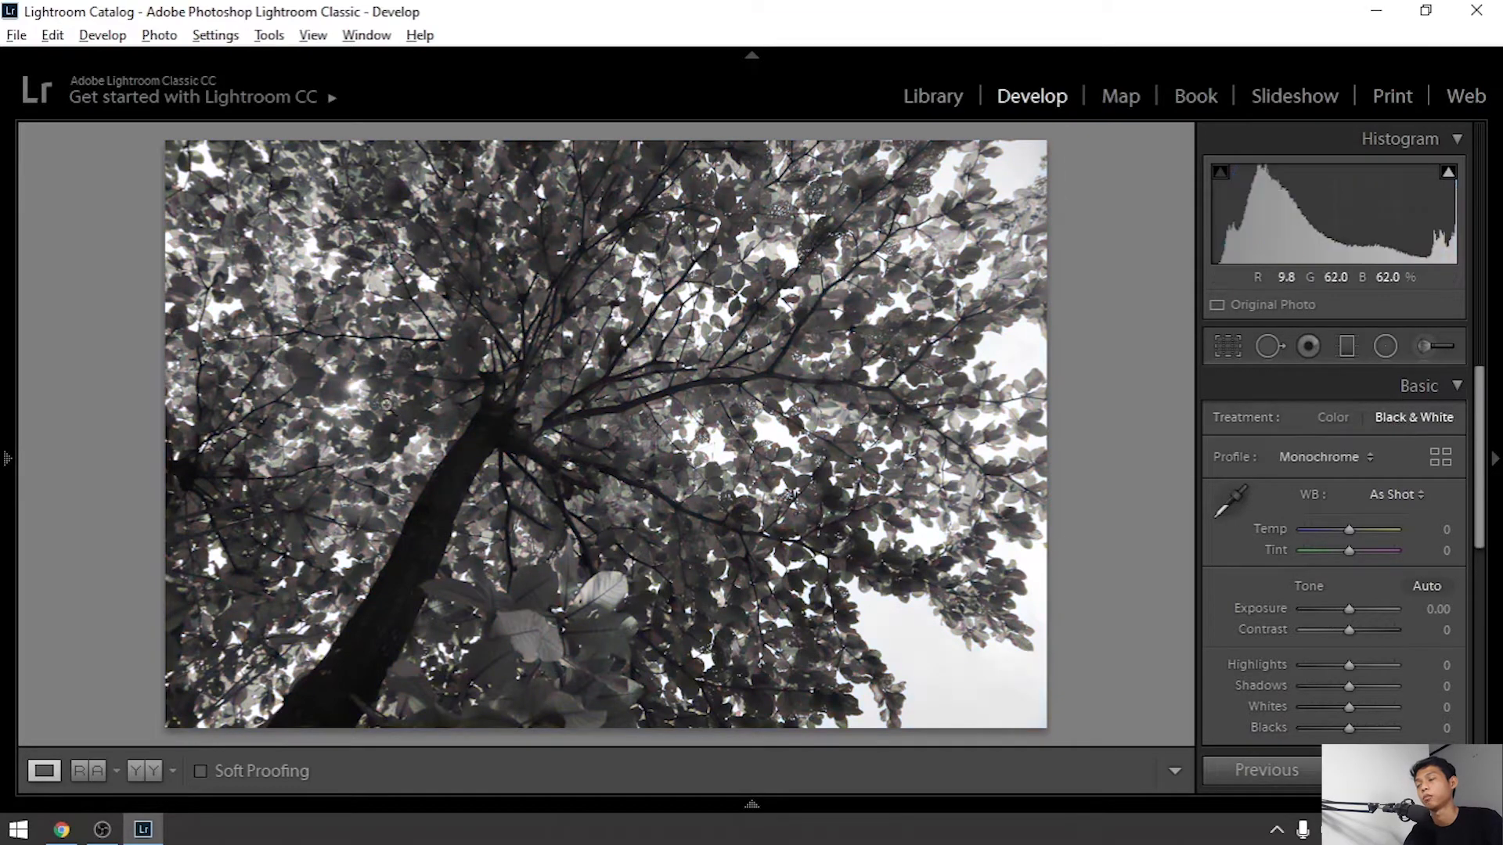
{"action": "key", "text": "ctrl+z"}
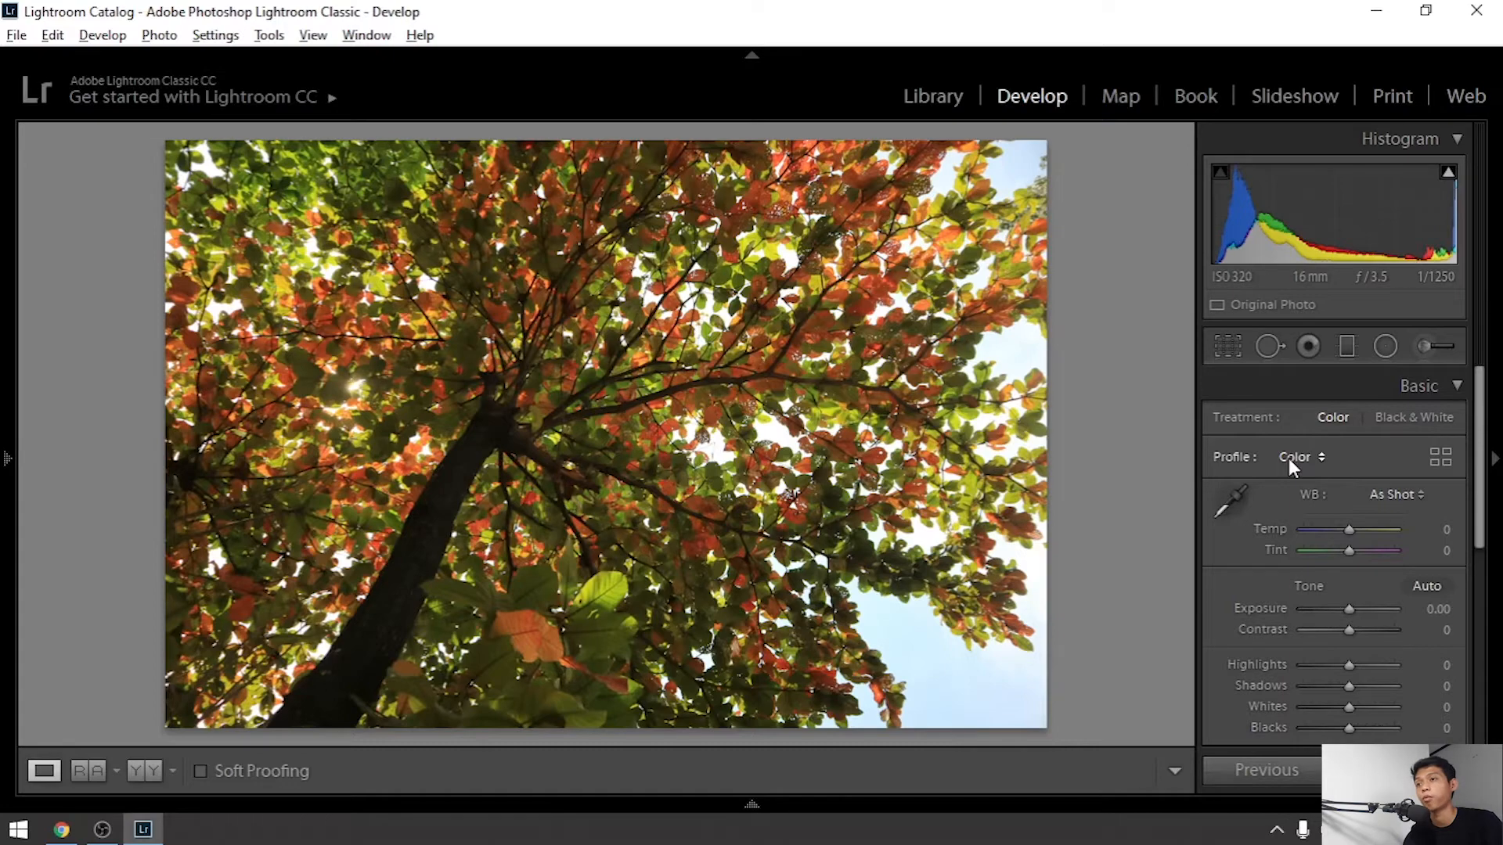
{"action": "scroll", "coordinate": [1331, 489], "scroll_direction": "down", "scroll_amount": 1}
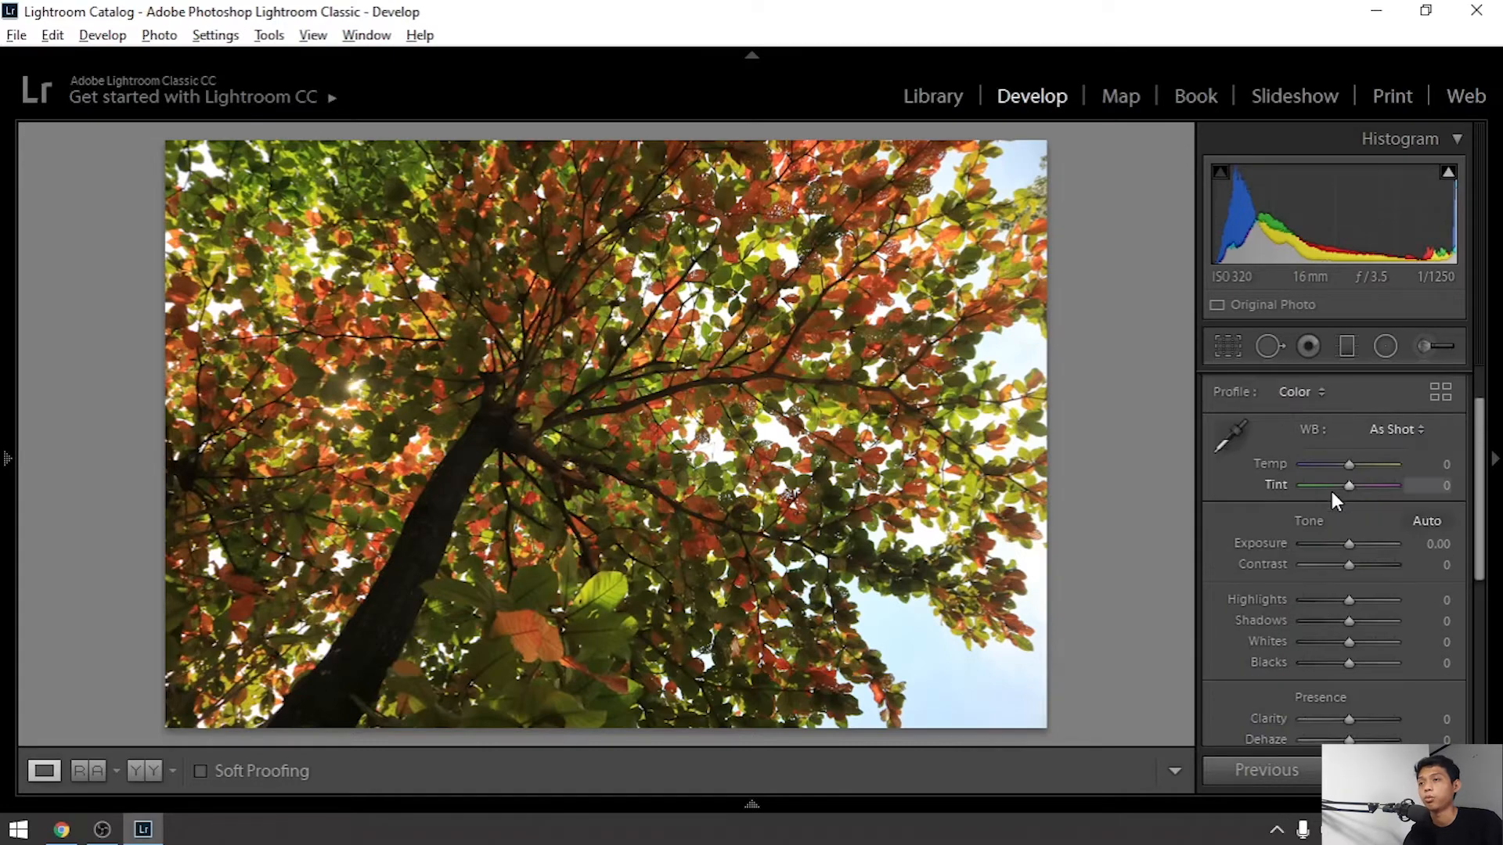
{"action": "left_click", "coordinate": [1397, 430]}
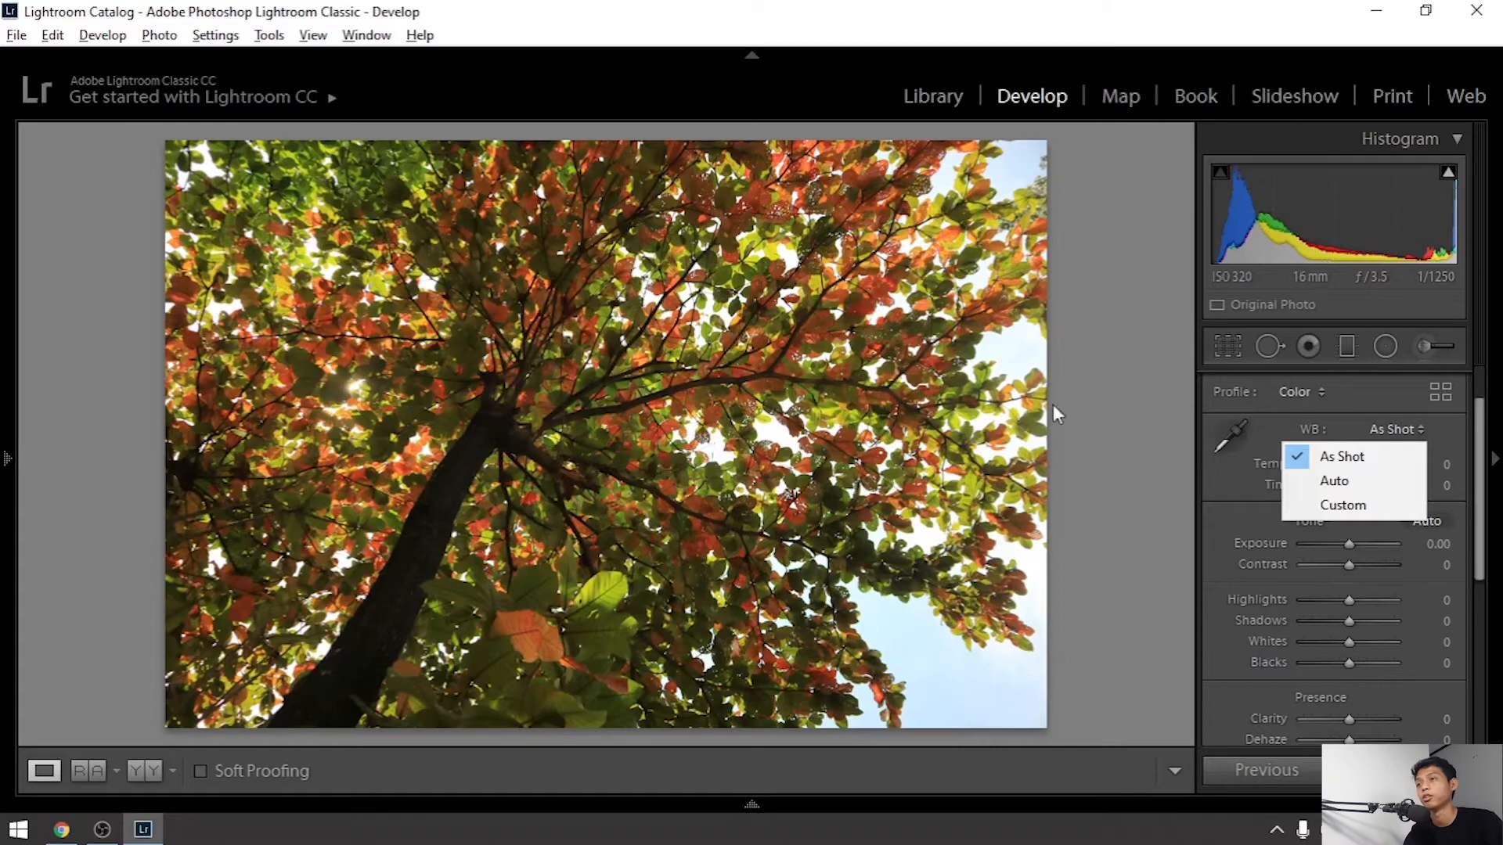
{"action": "left_click", "coordinate": [1333, 483]}
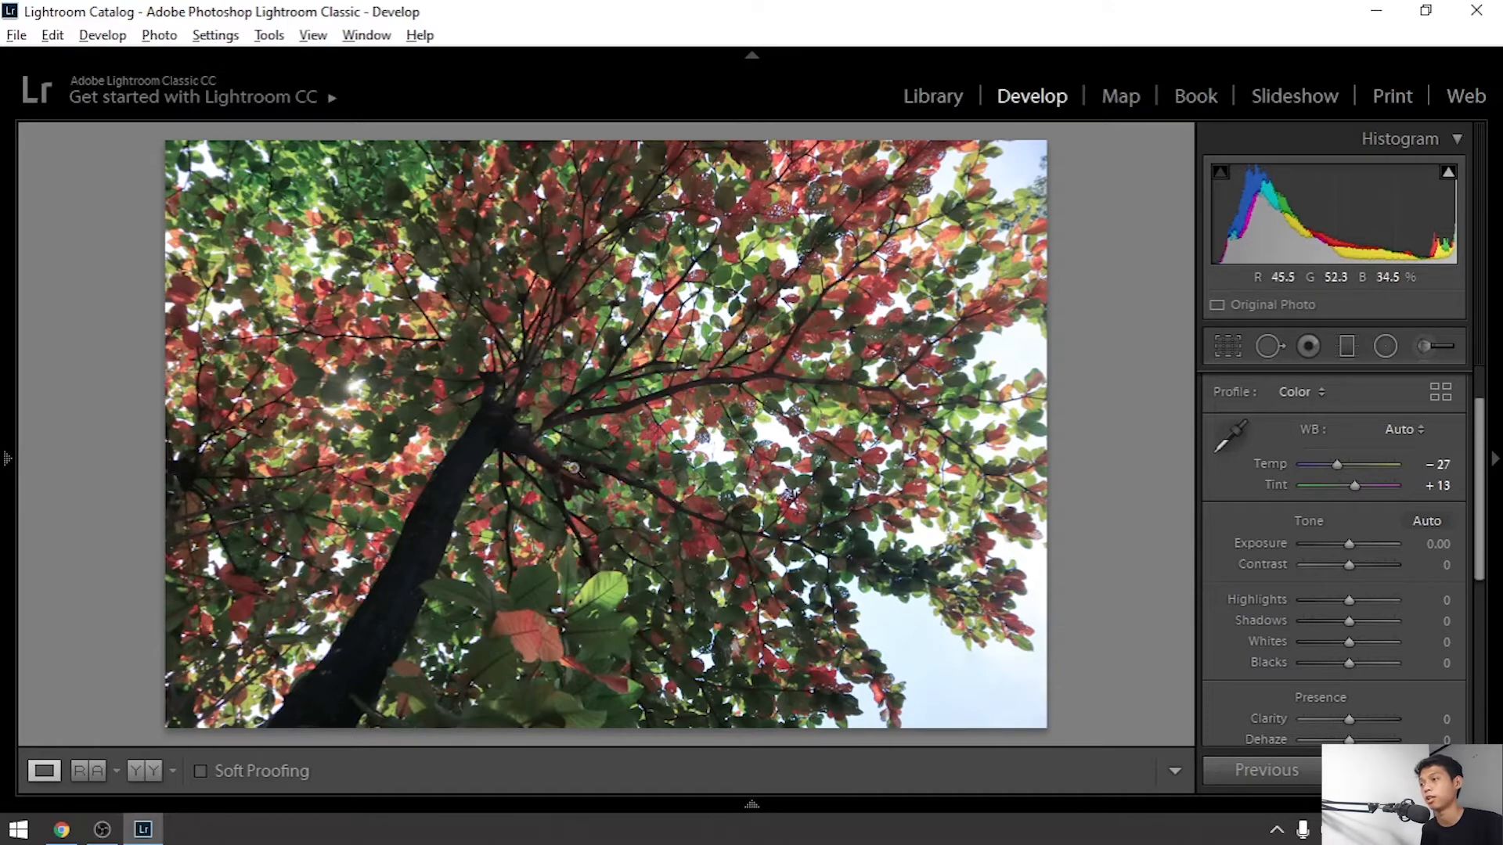
{"action": "key", "text": "ctrl+z"}
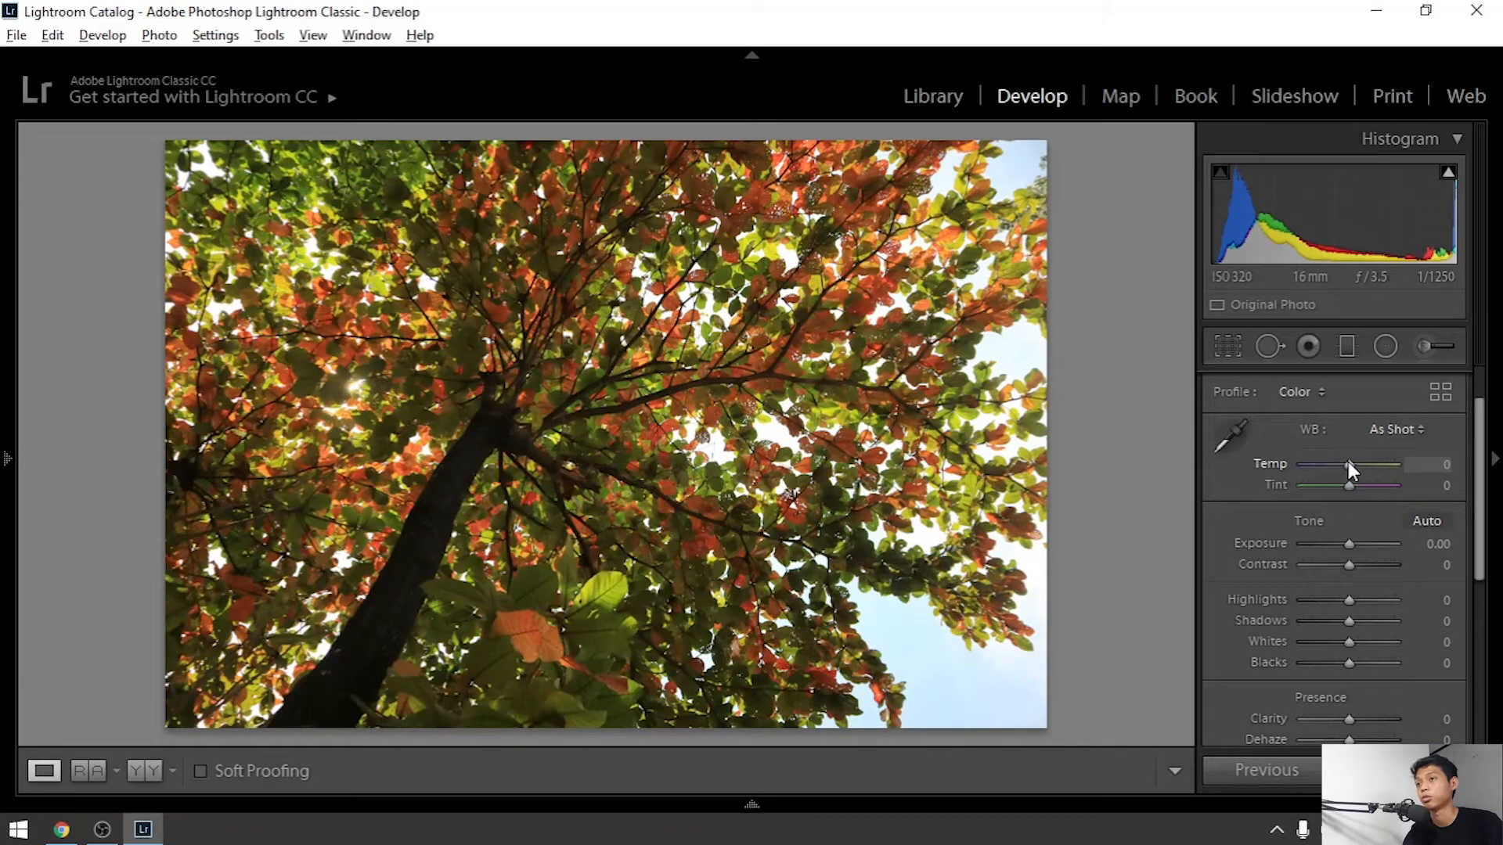
- Try a temperature of +90 and a tint of +100 on the photo, undoing each change
{"action": "left_click_drag", "start_coordinate": [1350, 463], "coordinate": [1387, 460]}
{"action": "key", "text": "ctrl+z"}
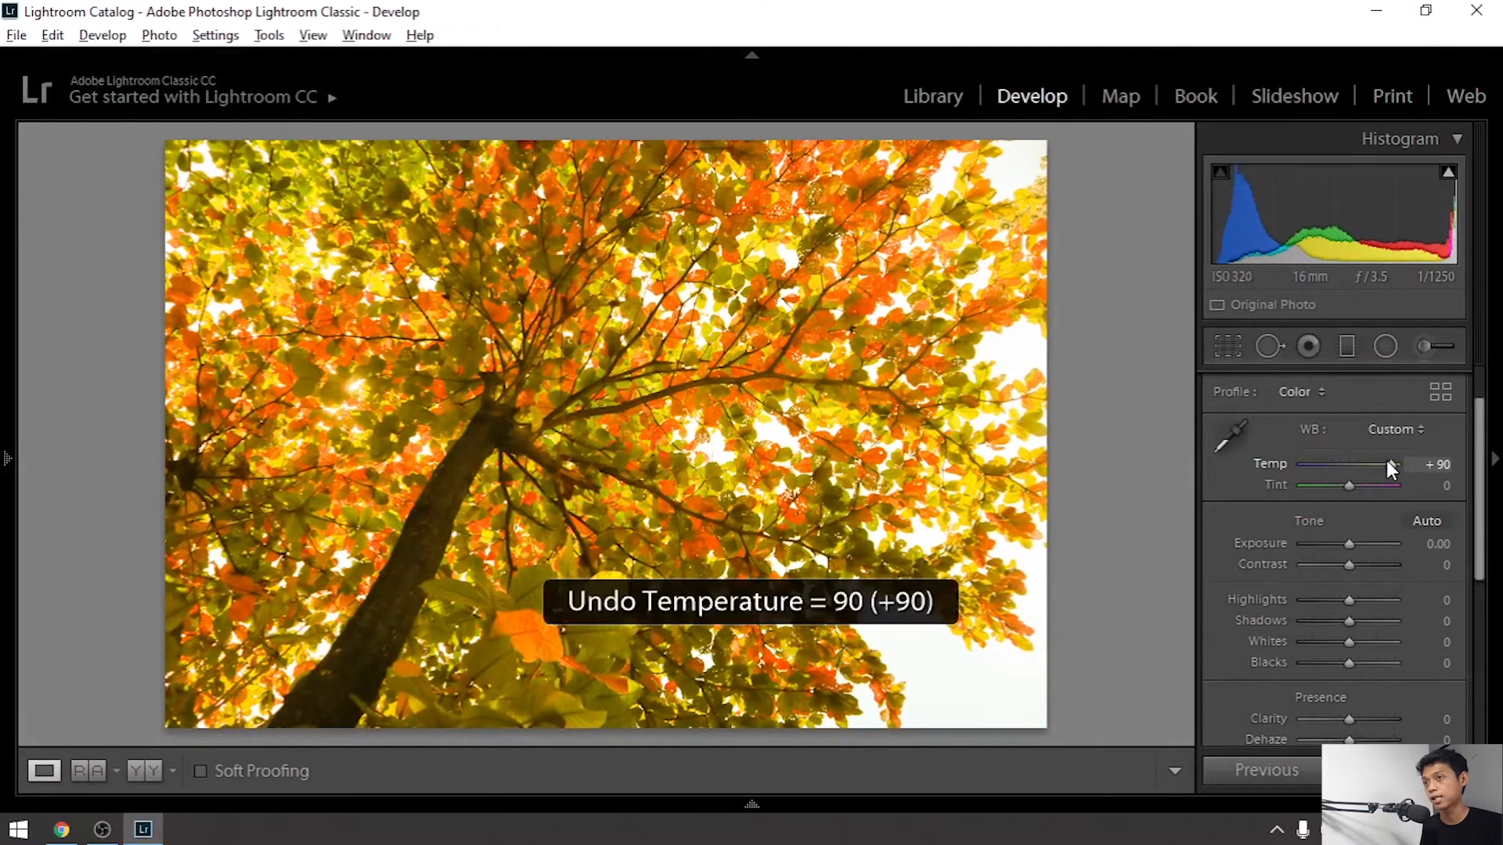
{"action": "left_click_drag", "start_coordinate": [1348, 486], "coordinate": [1458, 486]}
{"action": "key", "text": "ctrl+z"}
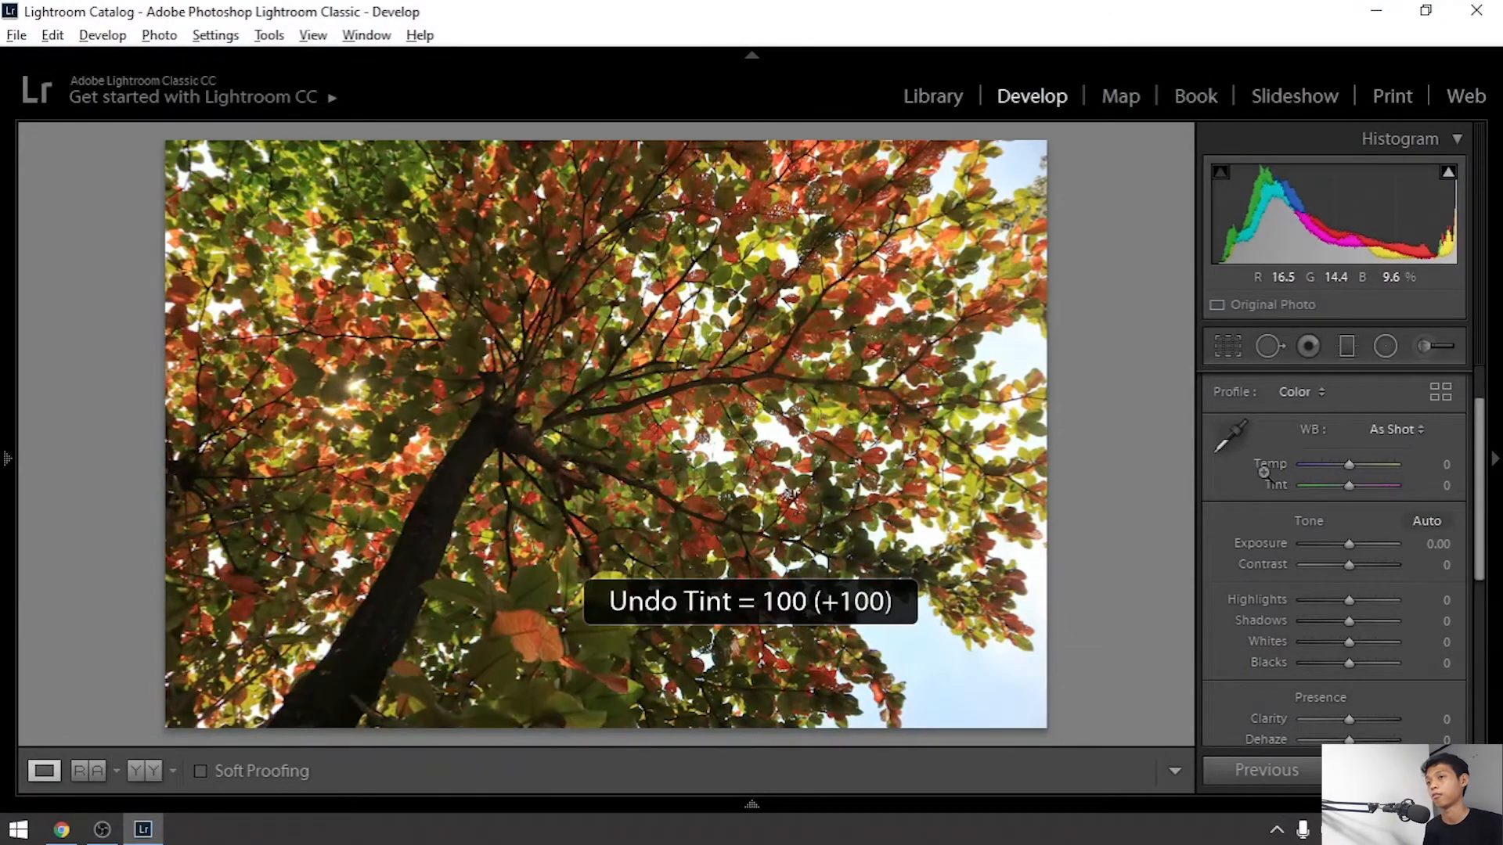
- Try raising the photo's exposure to +5.00 twice, undoing the change each time
{"action": "scroll", "coordinate": [1346, 481], "scroll_direction": "down", "scroll_amount": 1}
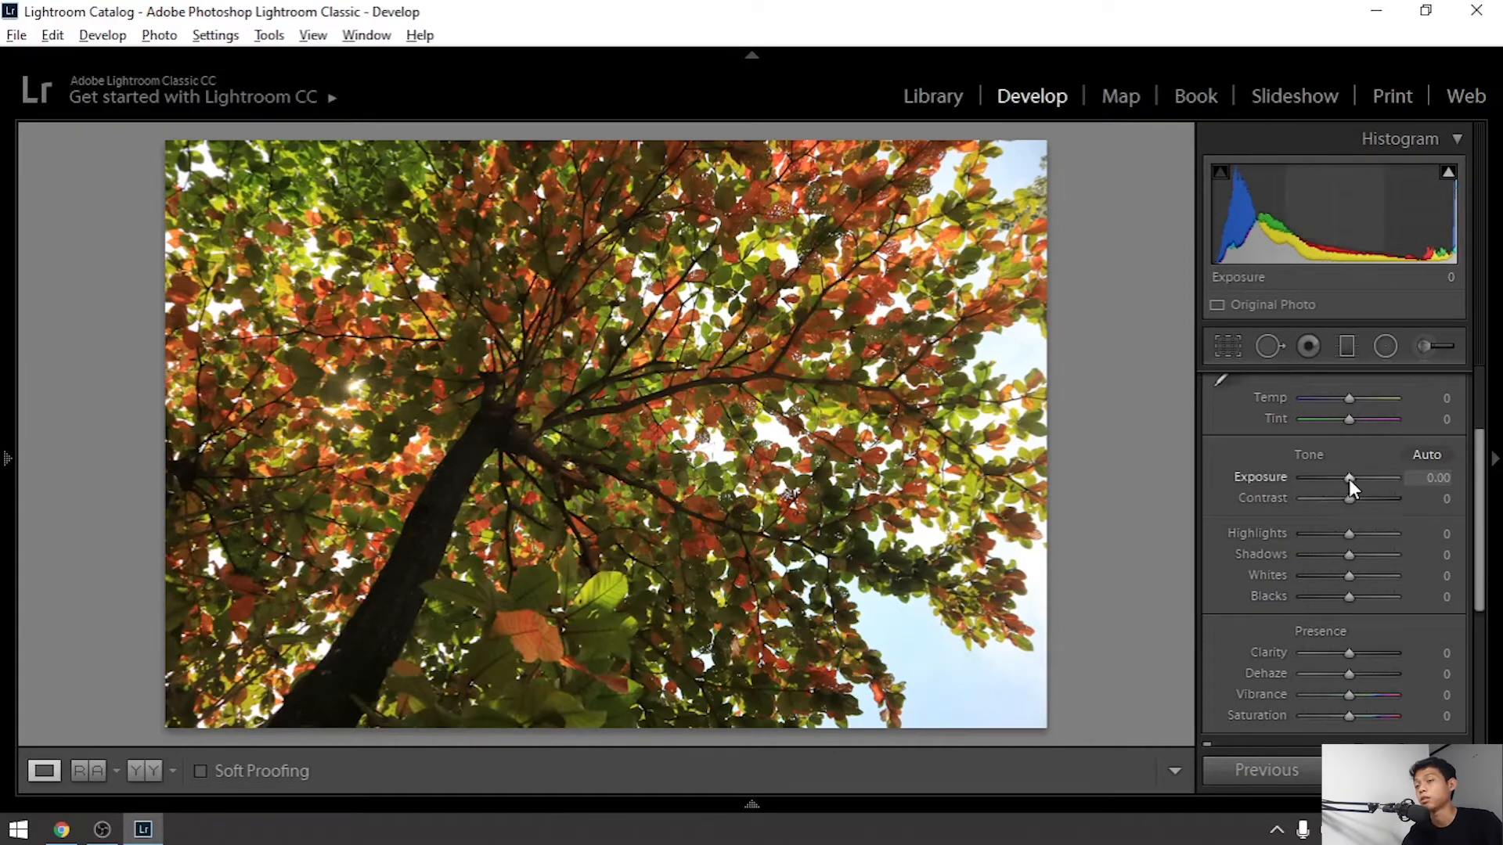
{"action": "left_click_drag", "start_coordinate": [1350, 481], "coordinate": [1409, 496]}
{"action": "key", "text": "ctrl+z"}
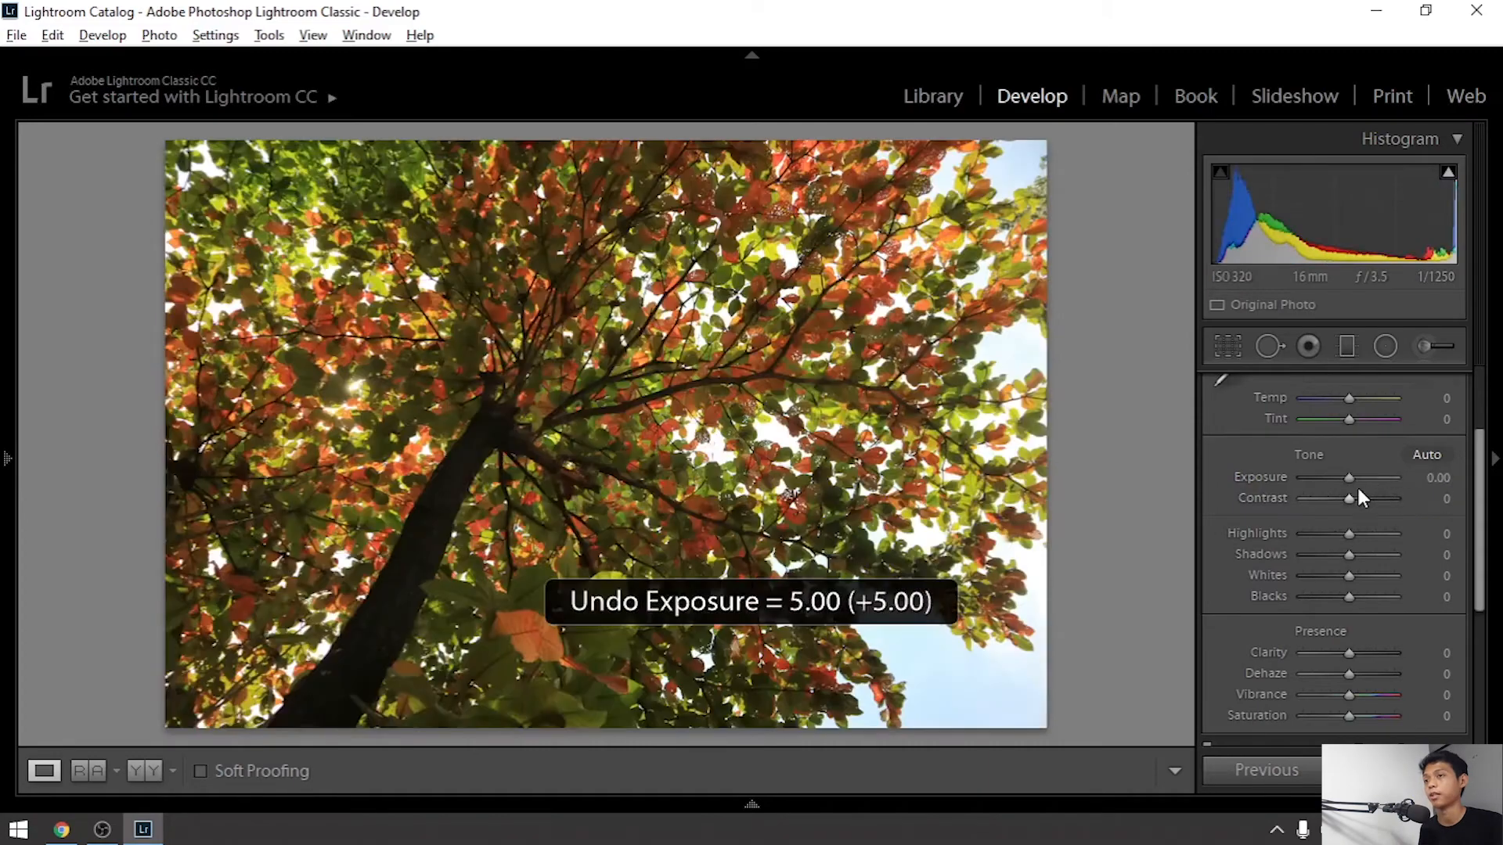
{"action": "left_click_drag", "start_coordinate": [1351, 475], "coordinate": [1406, 490]}
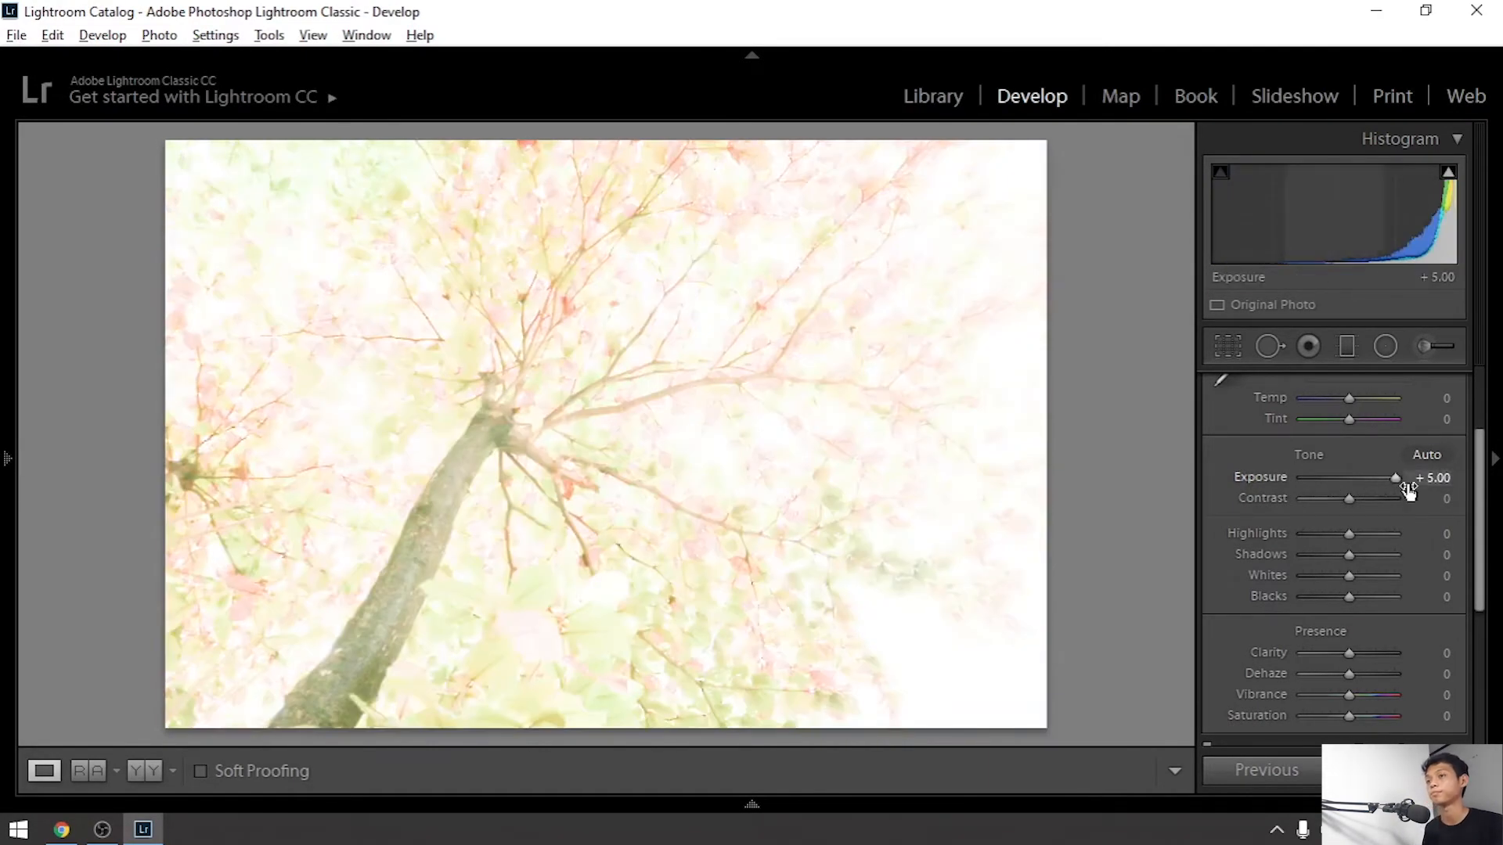
{"action": "key", "text": "ctrl+z"}
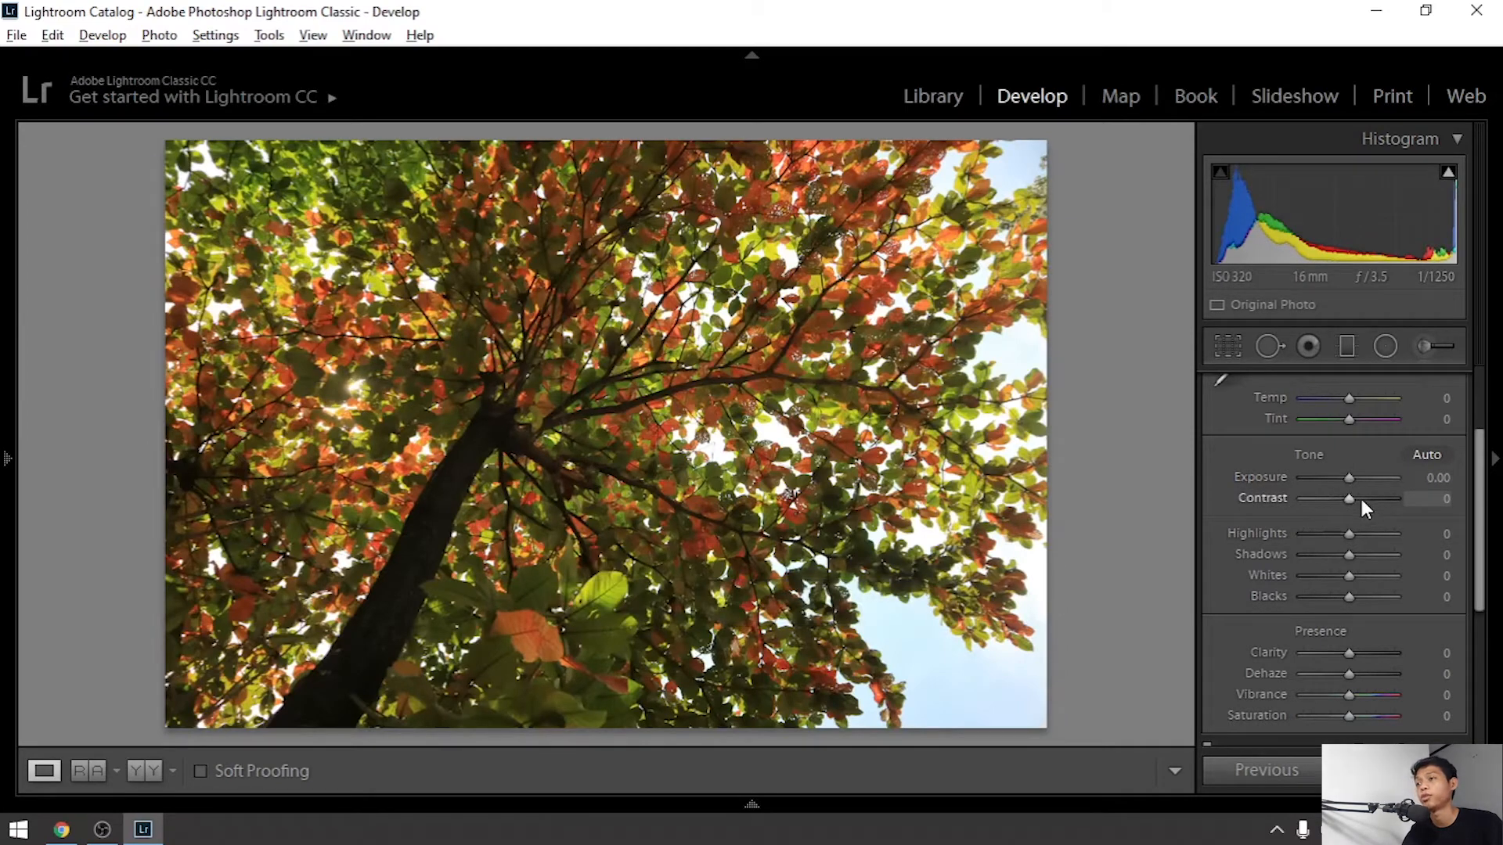
{"action": "left_click", "coordinate": [806, 345]}
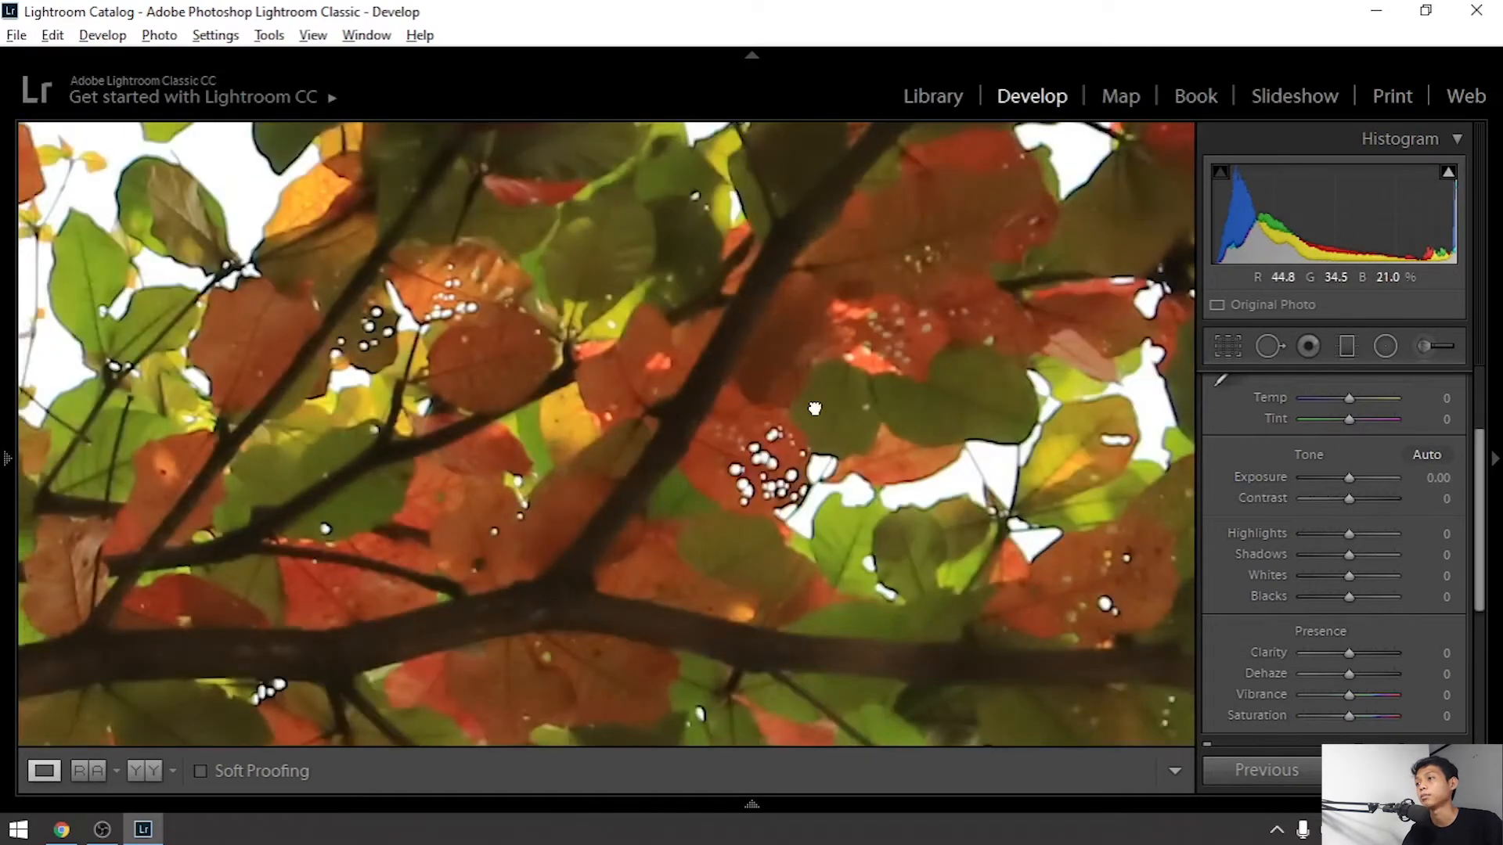
{"action": "left_click_drag", "start_coordinate": [815, 408], "coordinate": [756, 499]}
{"action": "left_click", "coordinate": [800, 342]}
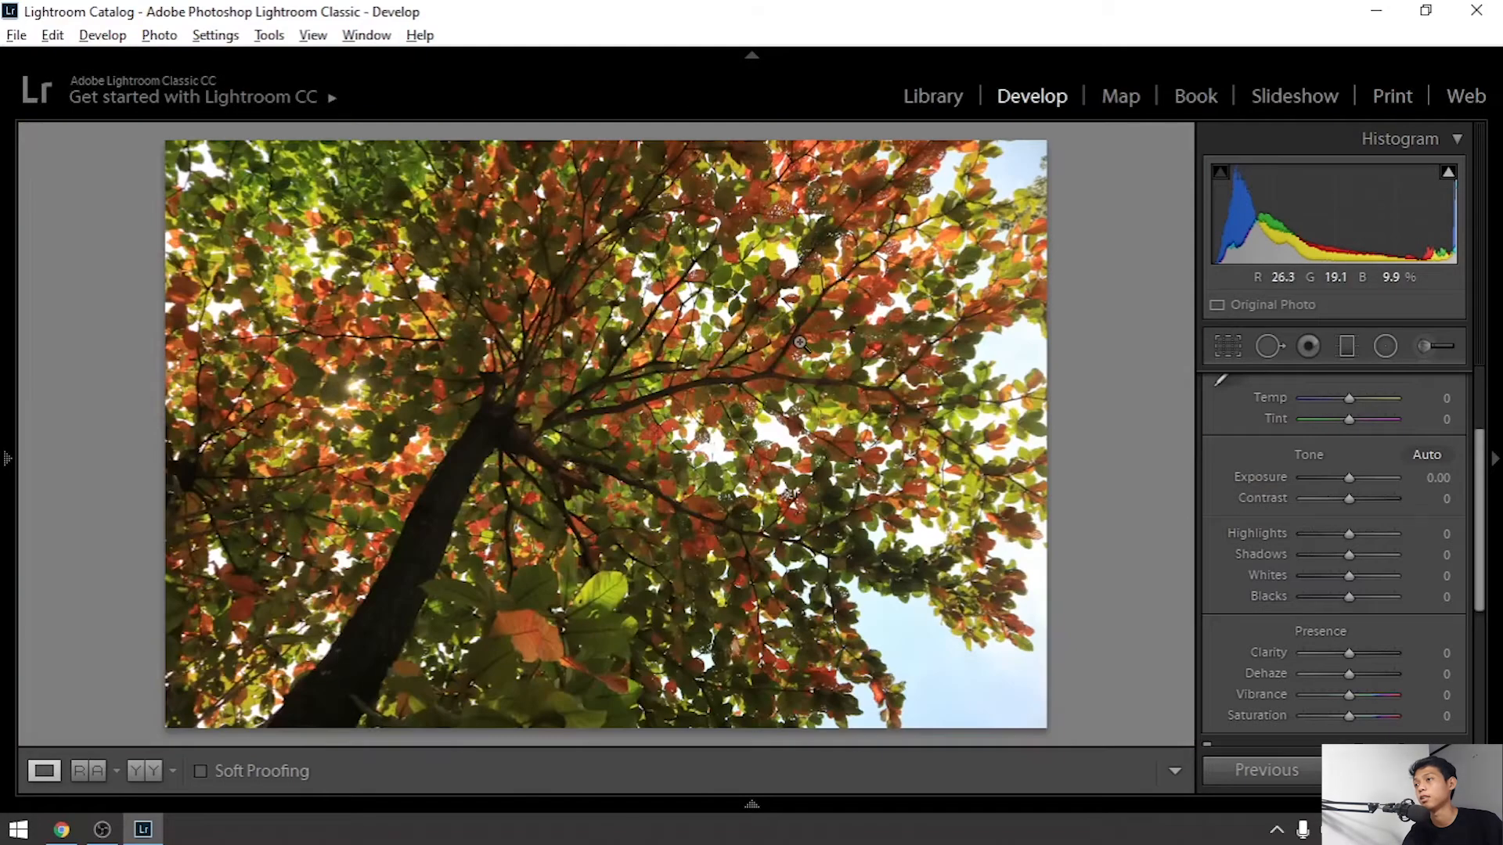
- Try a contrast of +100 on a close-up of the leaves, undo it, and return to the whole photo in the Develop module
{"action": "left_click", "coordinate": [800, 342]}
{"action": "left_click_drag", "start_coordinate": [798, 339], "coordinate": [693, 533]}
{"action": "left_click_drag", "start_coordinate": [728, 399], "coordinate": [714, 482]}
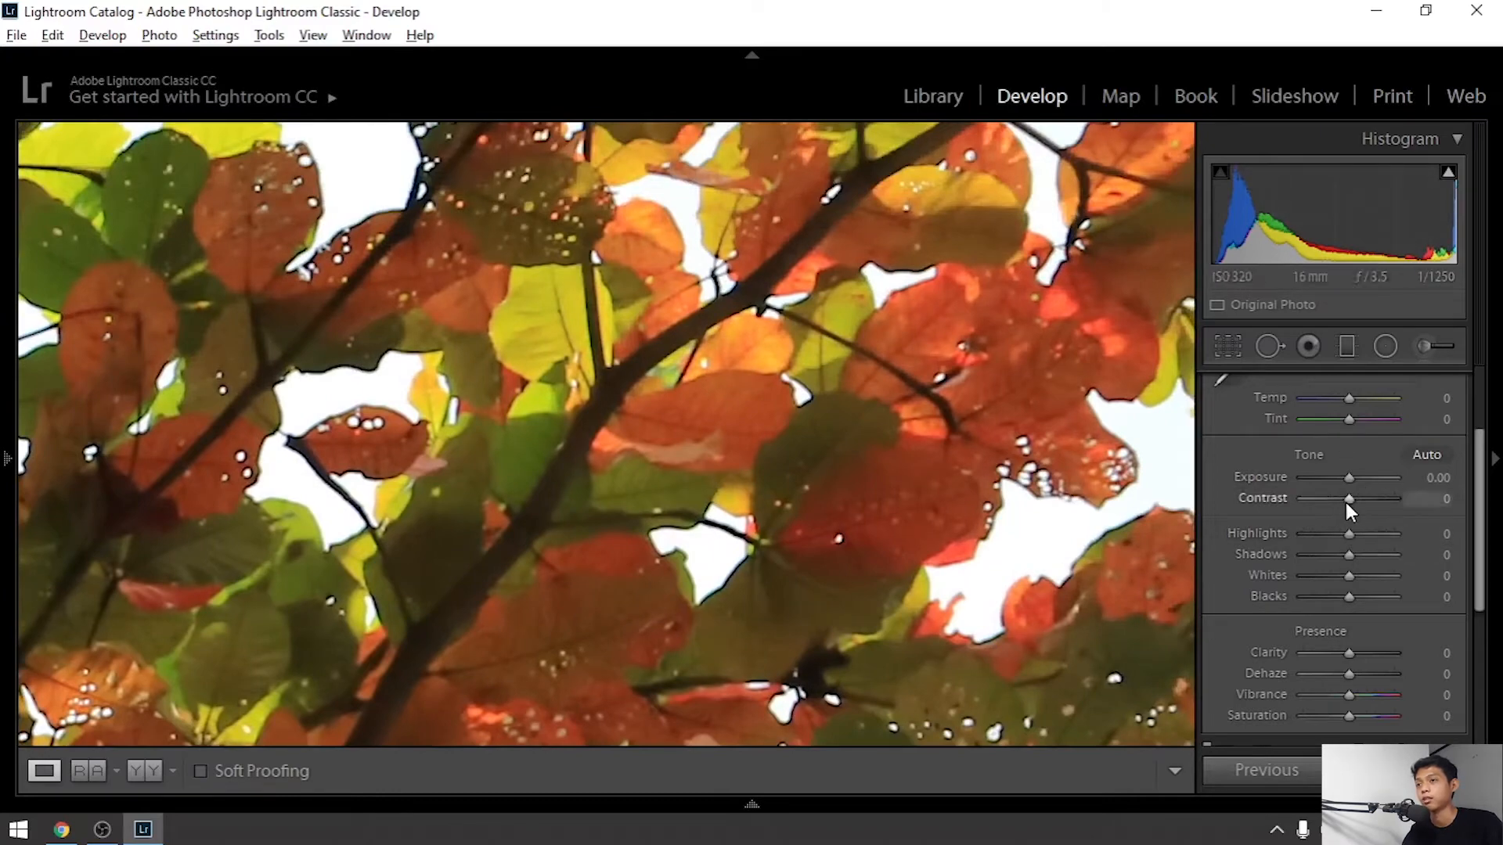
{"action": "left_click_drag", "start_coordinate": [1349, 501], "coordinate": [1419, 508]}
{"action": "left_click_drag", "start_coordinate": [972, 566], "coordinate": [627, 508]}
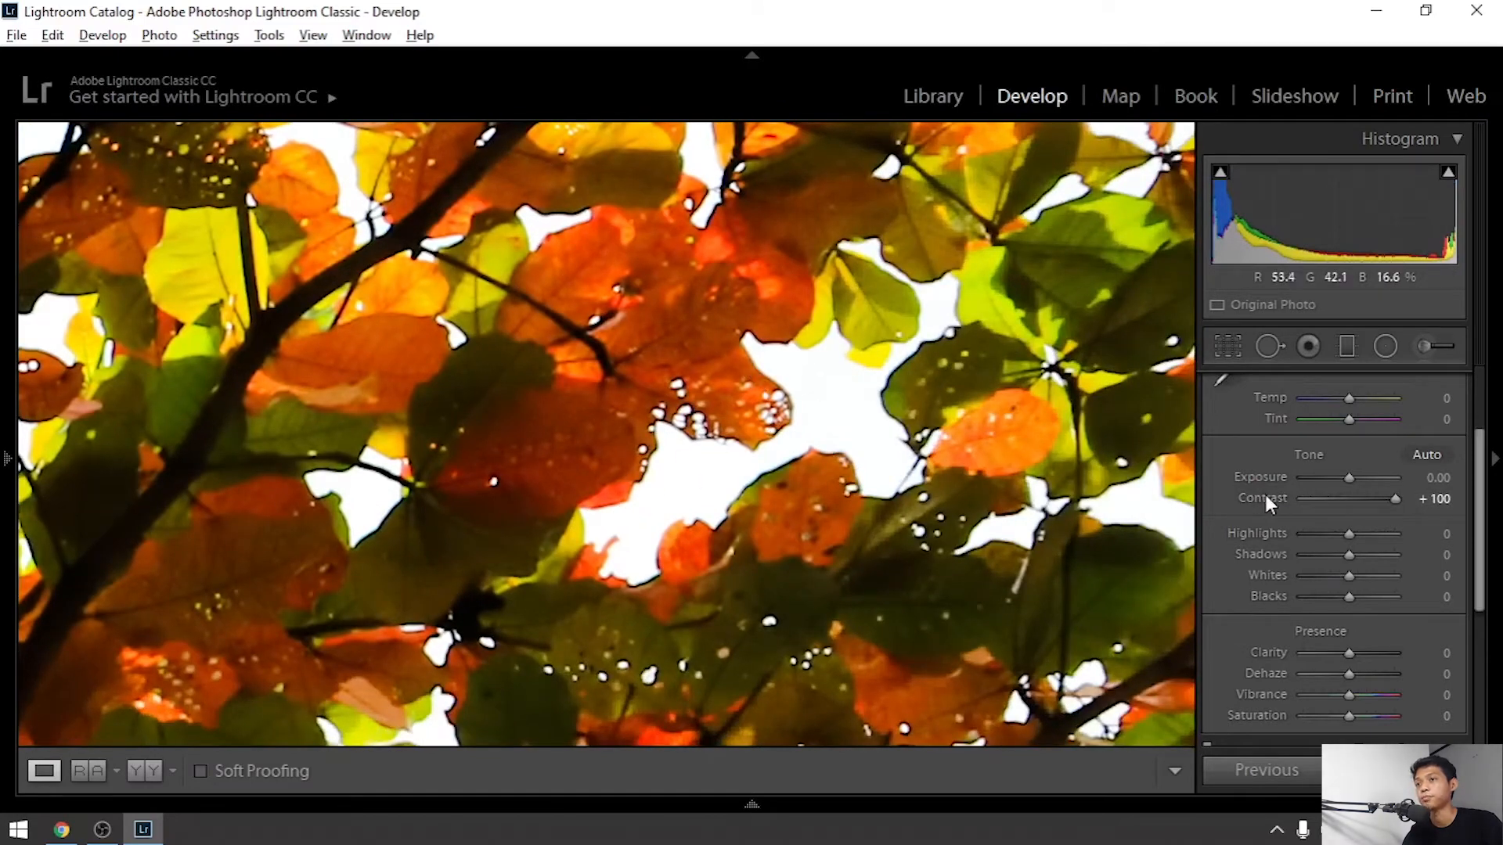
{"action": "key", "text": "ctrl+z"}
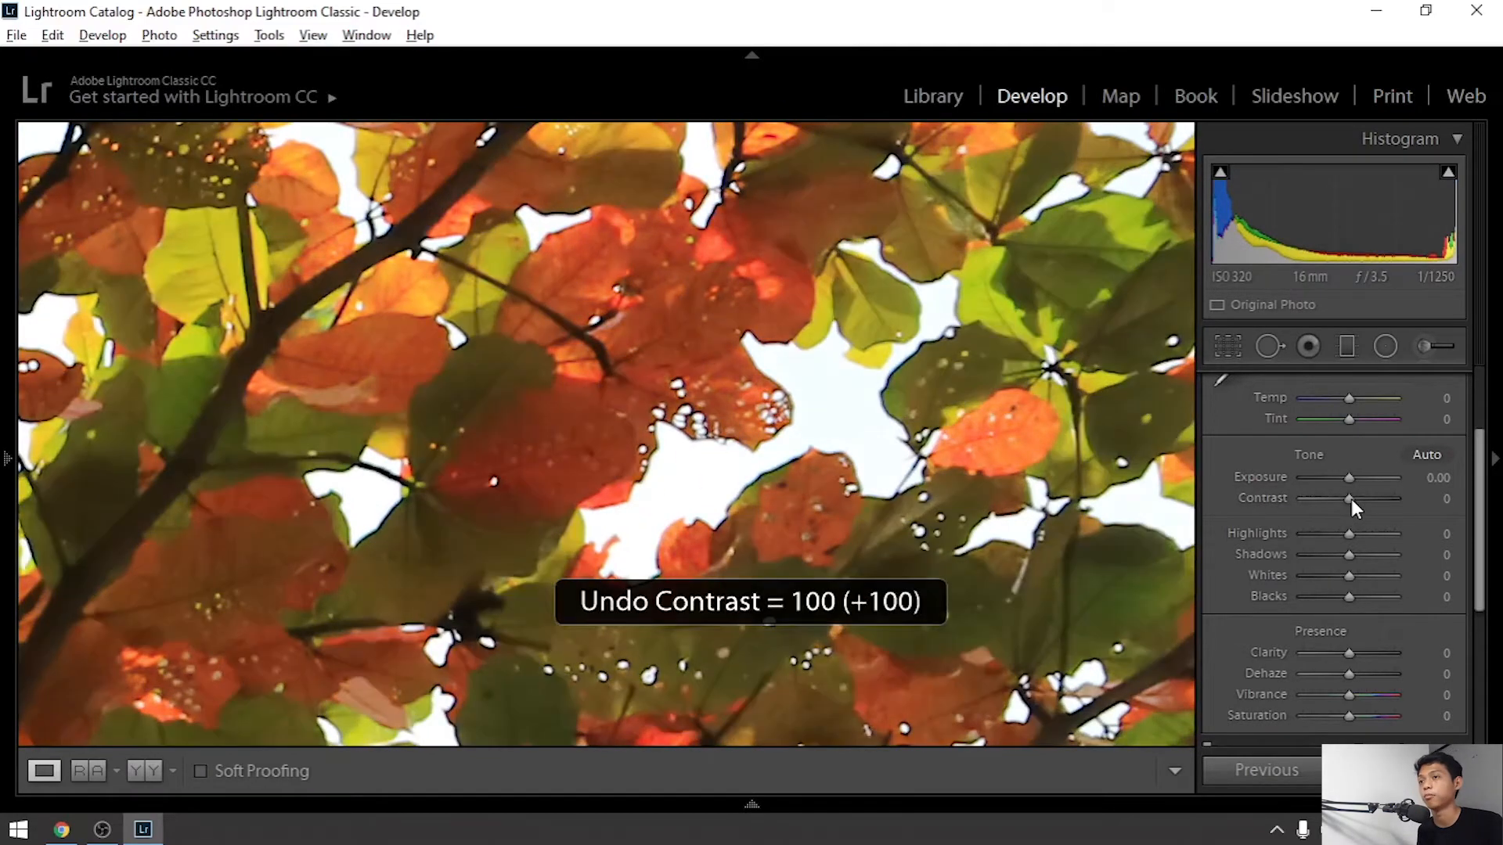
{"action": "key", "text": "ctrl+z"}
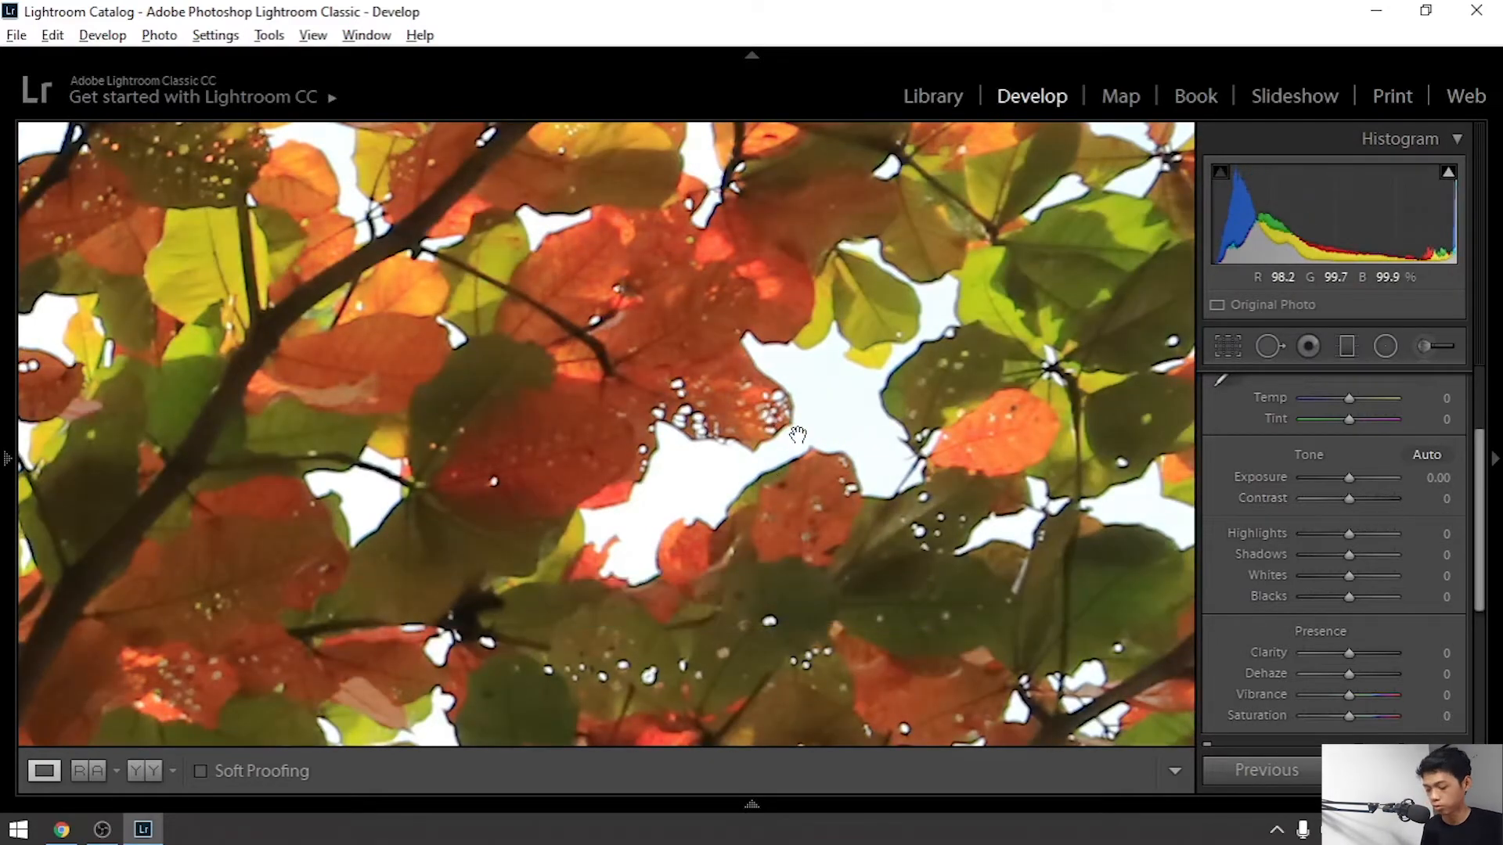
{"action": "key", "text": "ctrl+z"}
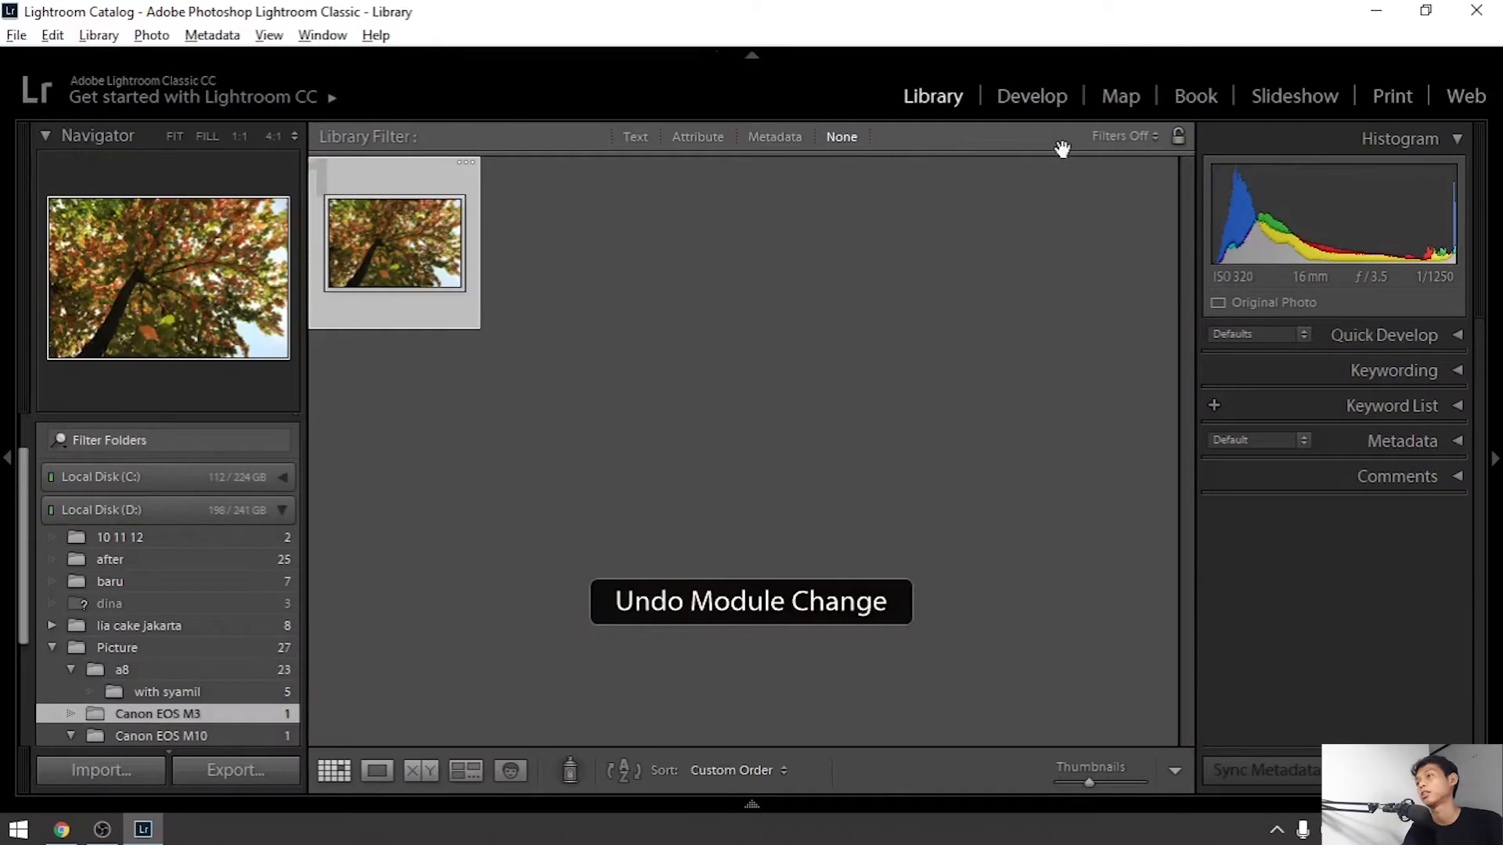
{"action": "left_click", "coordinate": [1046, 96]}
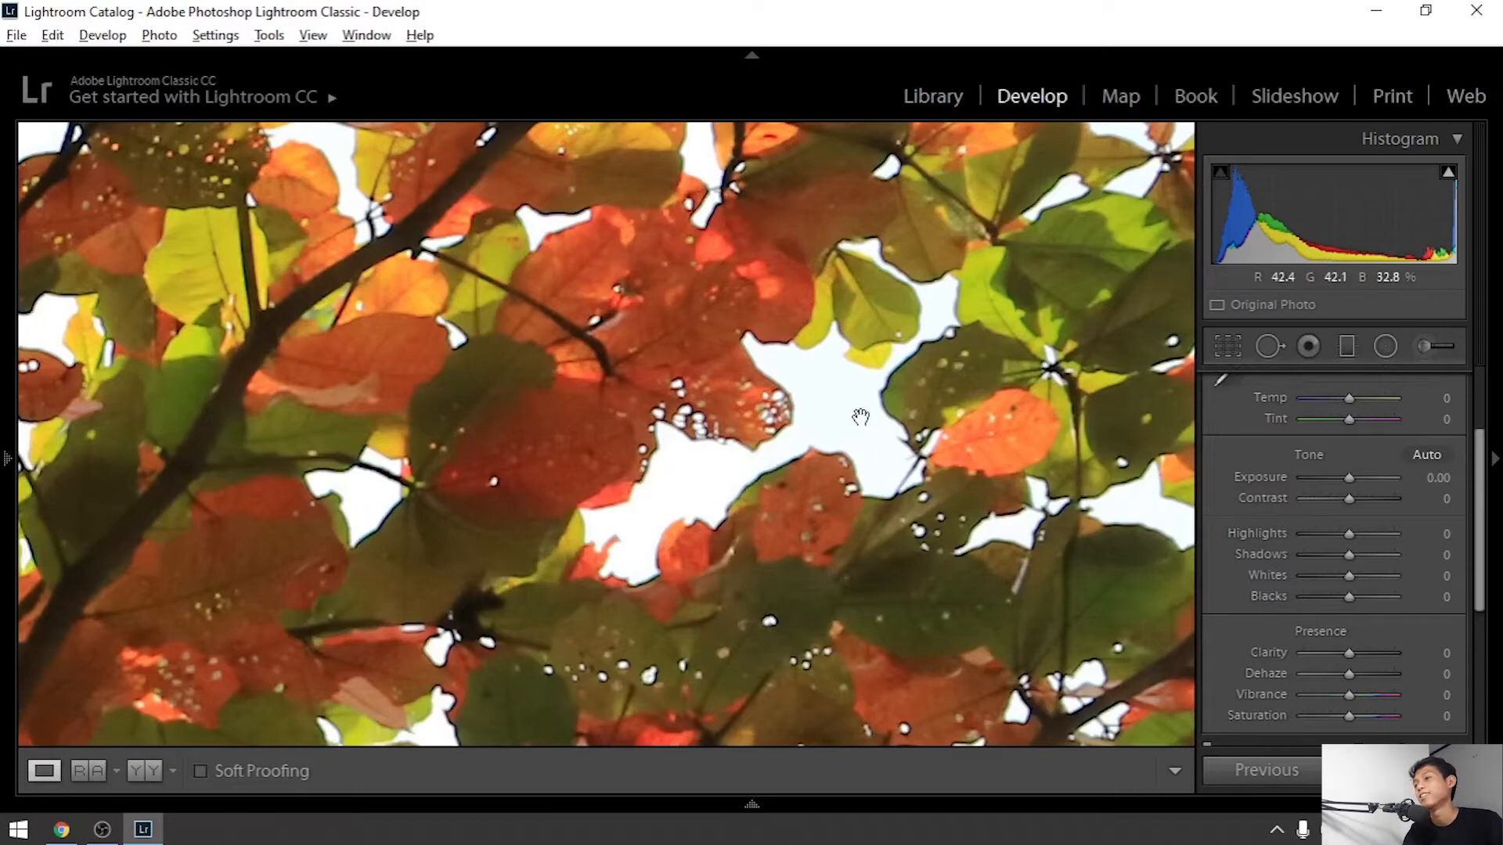
{"action": "left_click_drag", "start_coordinate": [859, 415], "coordinate": [928, 327]}
{"action": "left_click", "coordinate": [963, 320]}
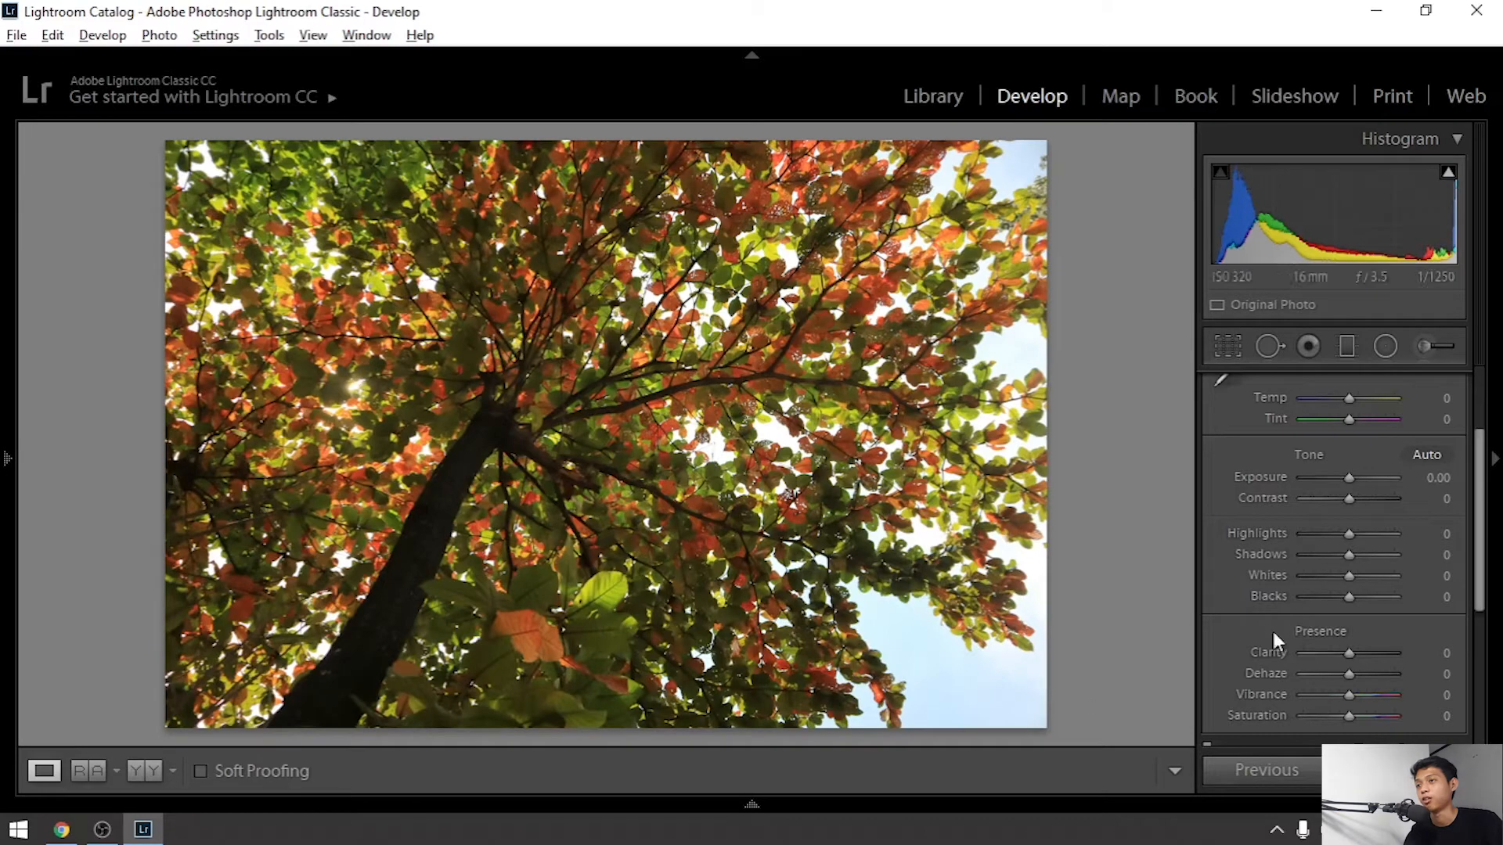
- Try highlights at -100 and +100 and shadows at +100 on the photo, undoing each change
{"action": "left_click_drag", "start_coordinate": [1348, 537], "coordinate": [1284, 553]}
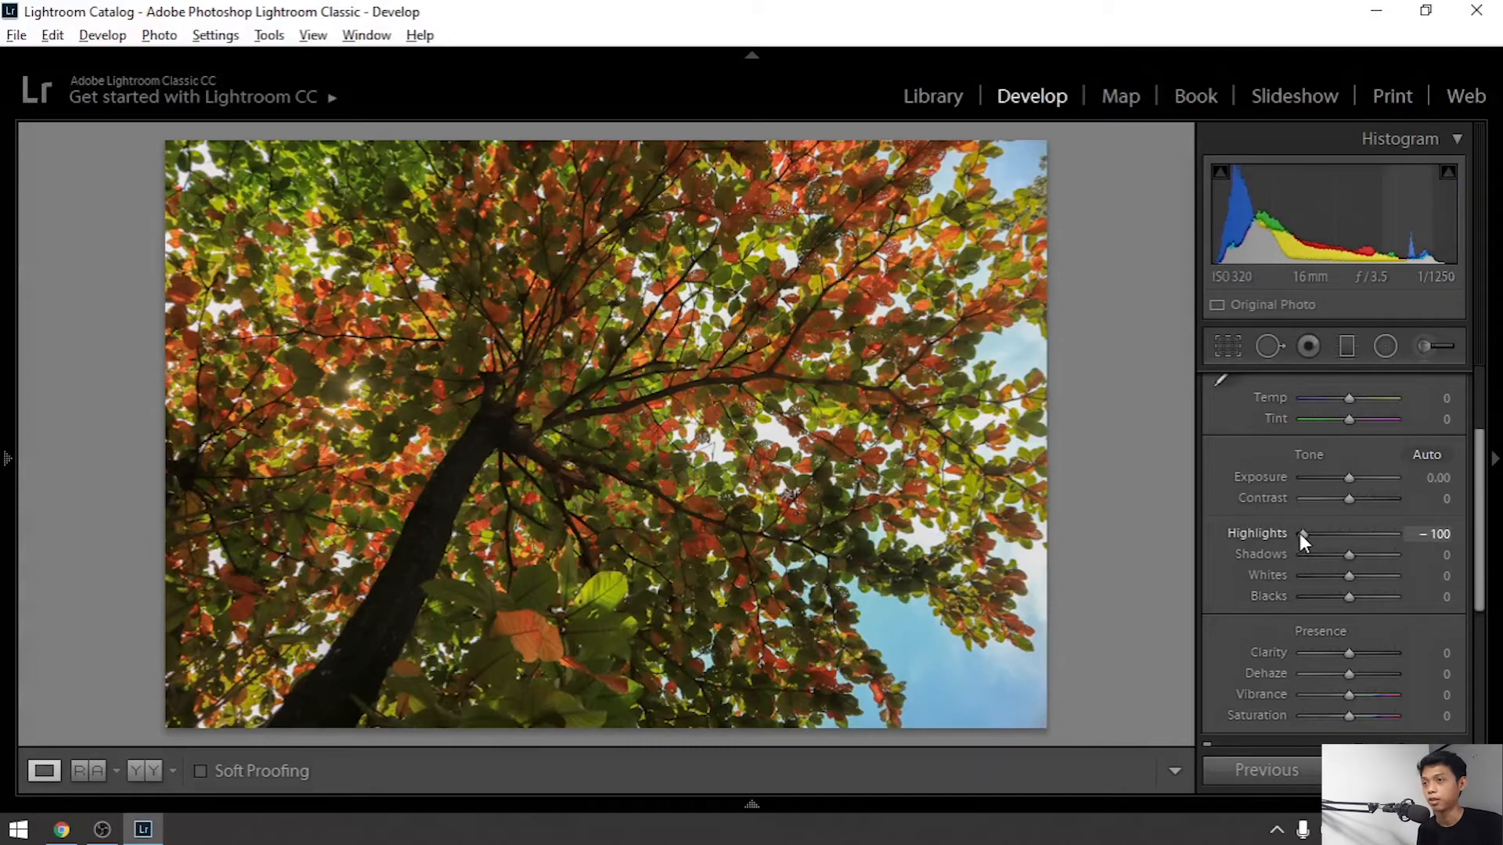
{"action": "key", "text": "ctrl+z"}
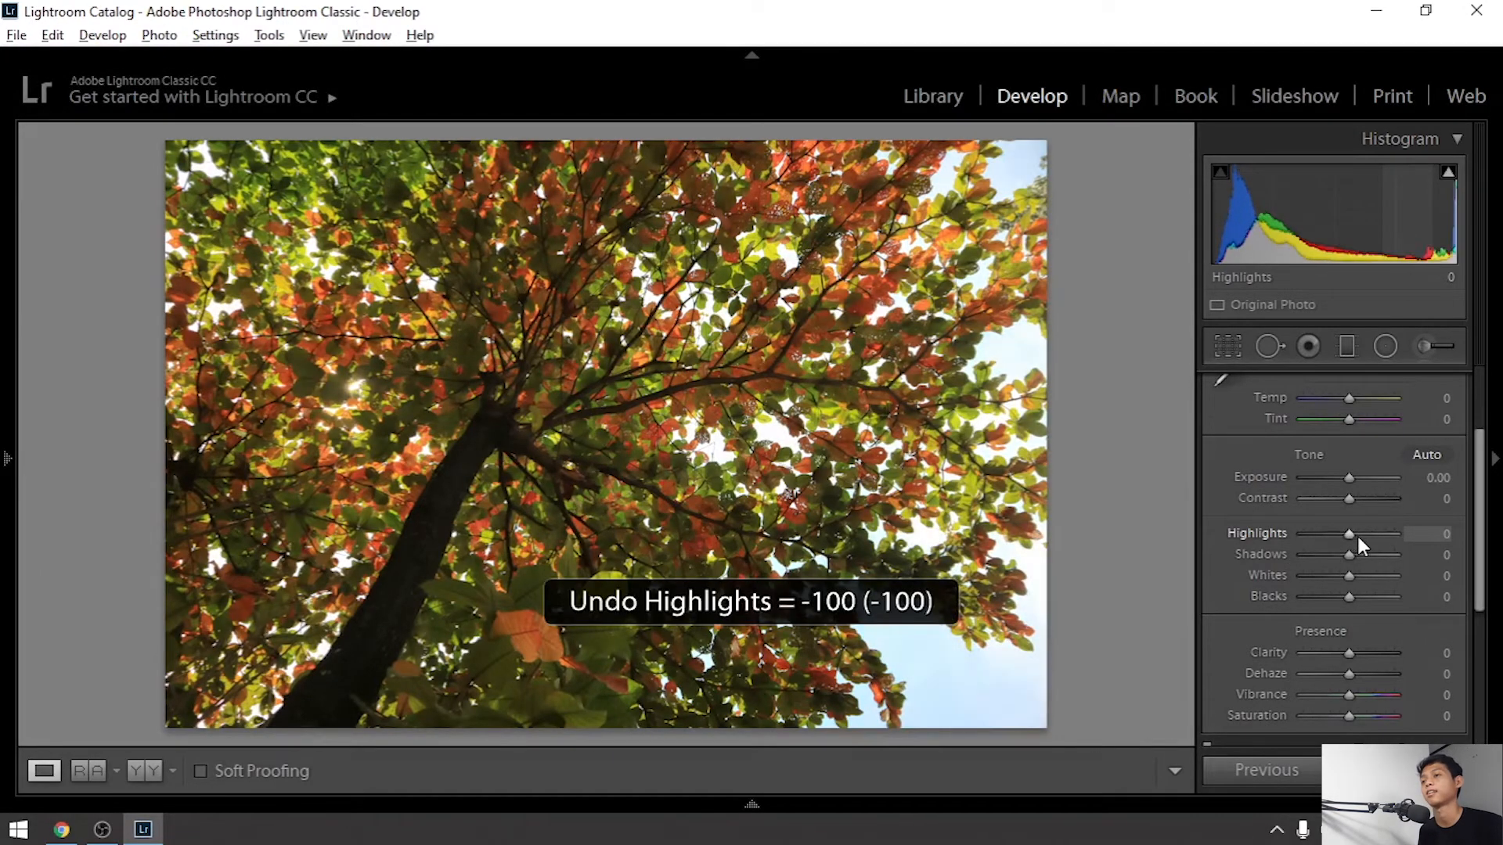
{"action": "left_click_drag", "start_coordinate": [1350, 537], "coordinate": [1404, 533]}
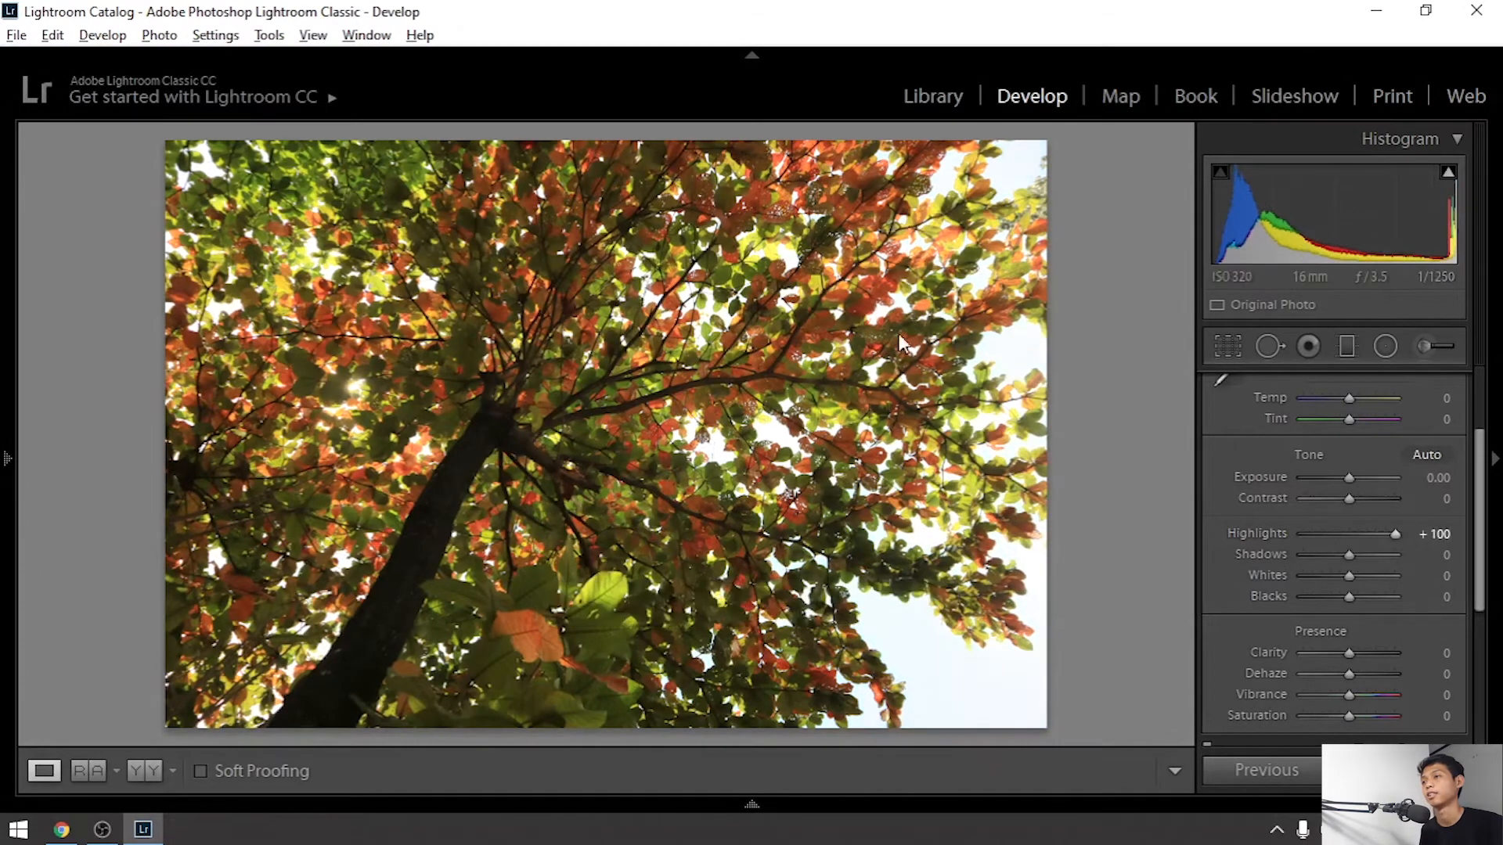
{"action": "key", "text": "ctrl+z"}
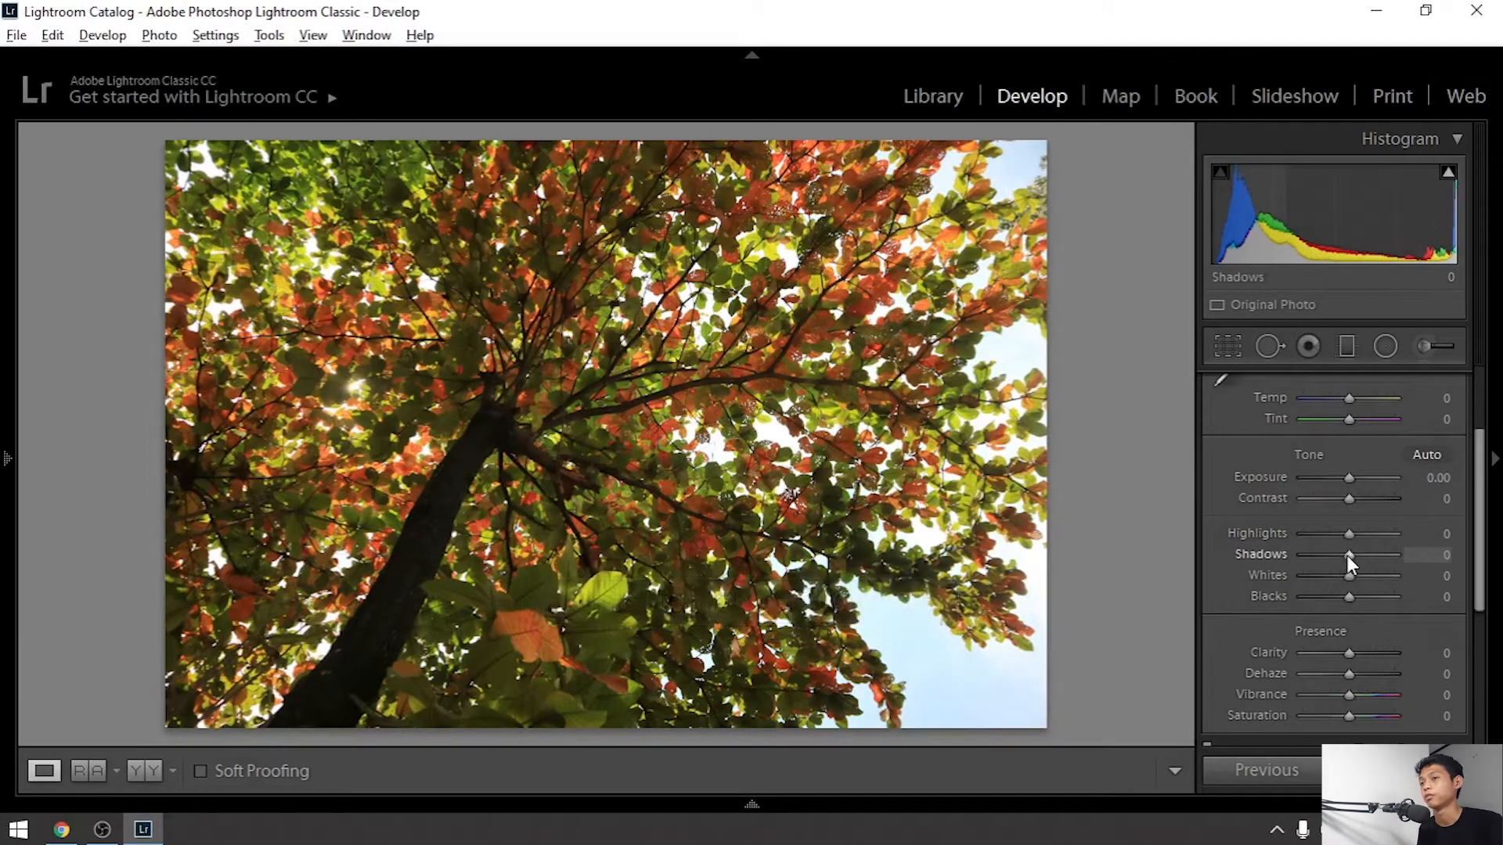
{"action": "left_click_drag", "start_coordinate": [1350, 562], "coordinate": [1434, 558]}
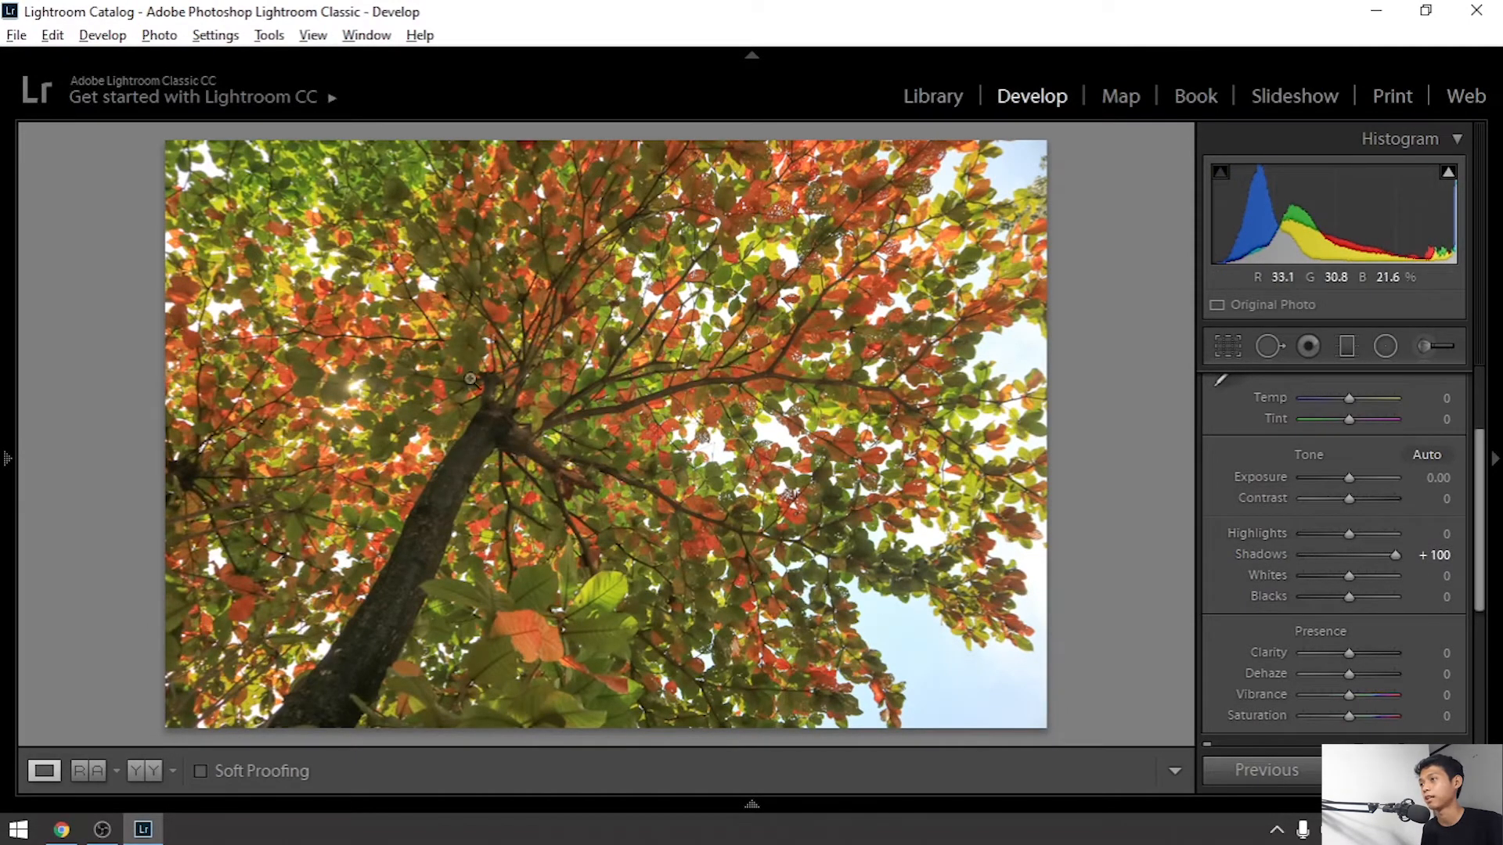
{"action": "key", "text": "ctrl+z"}
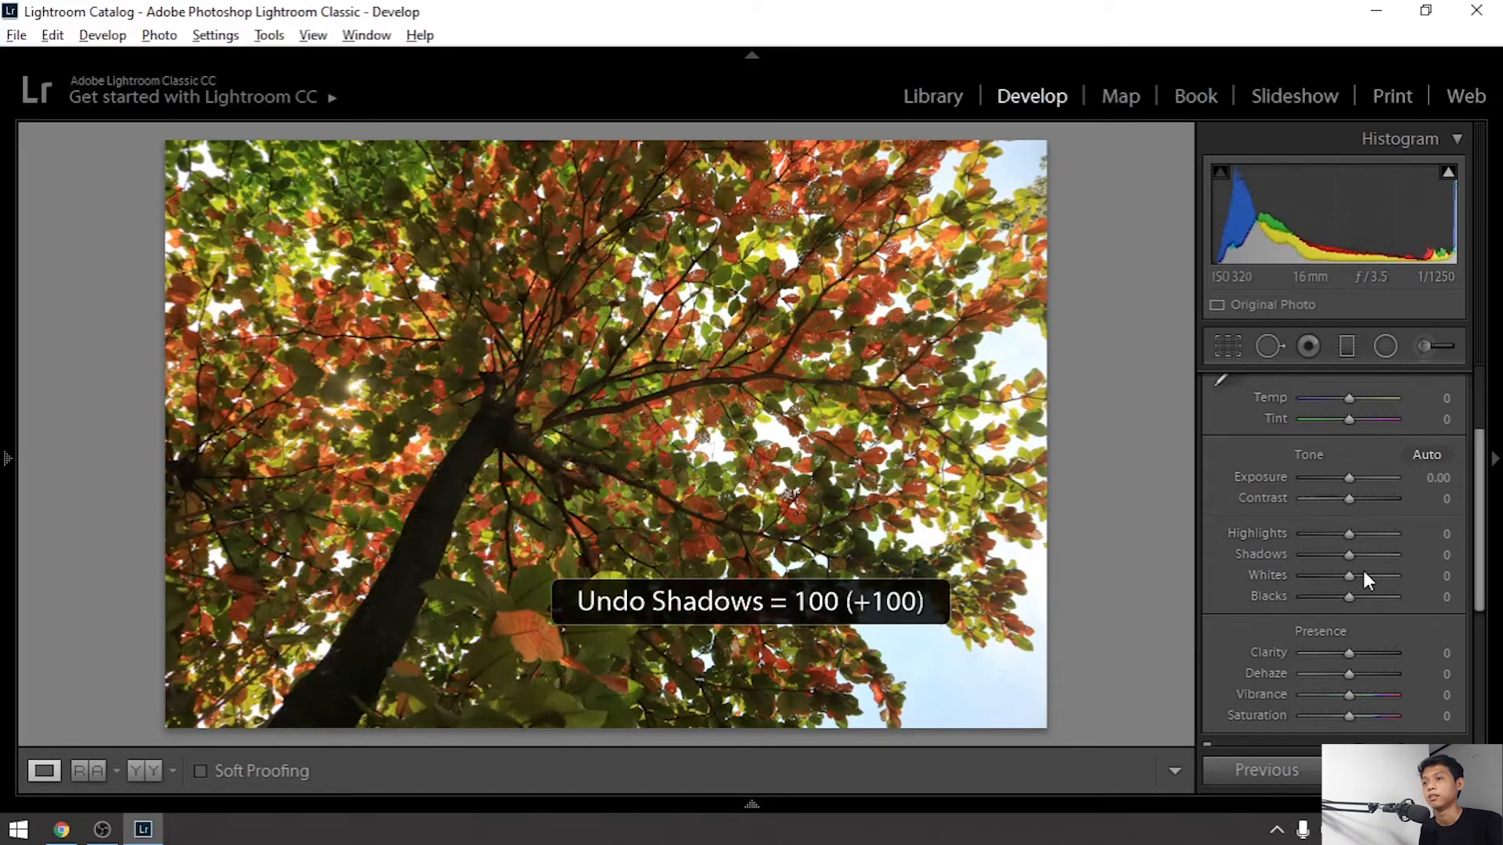
- Try whites at +100 and -100 and blacks at +100 on the photo, undoing each change
{"action": "left_click_drag", "start_coordinate": [1348, 576], "coordinate": [1406, 556]}
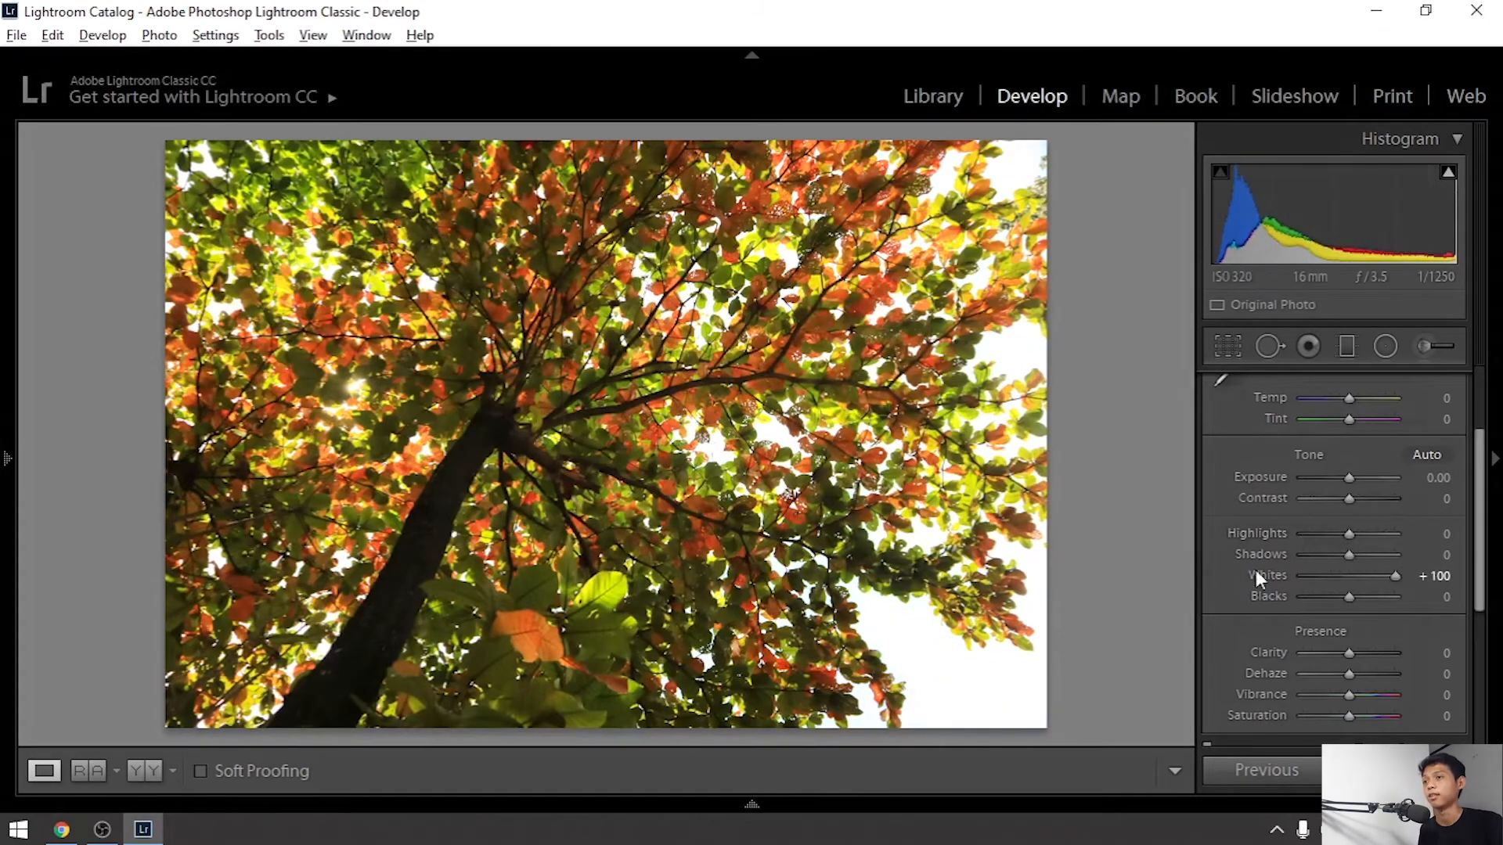
{"action": "key", "text": "ctrl+z"}
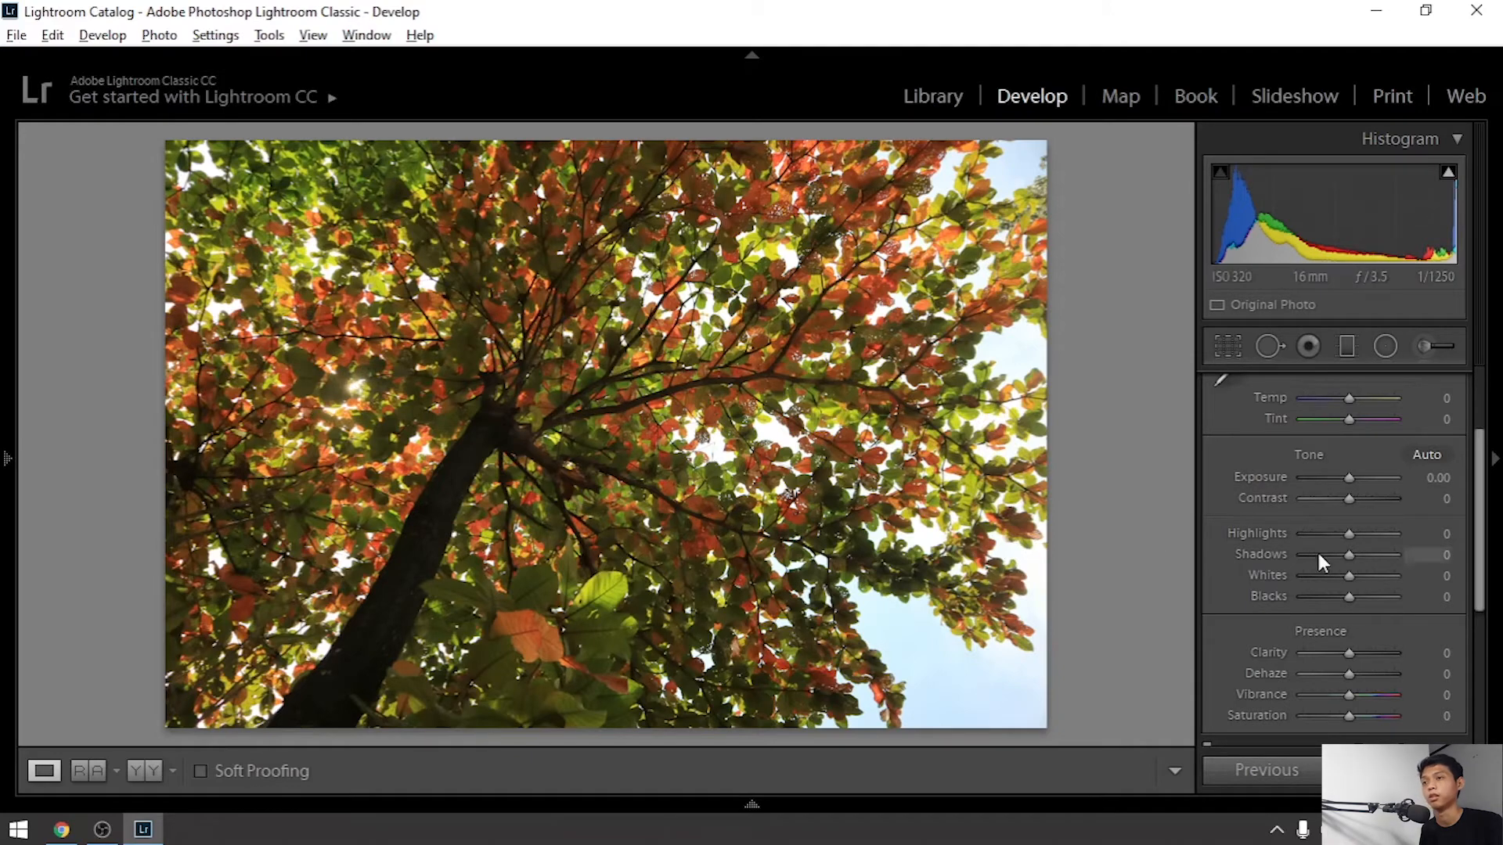
{"action": "left_click_drag", "start_coordinate": [1349, 576], "coordinate": [1293, 574]}
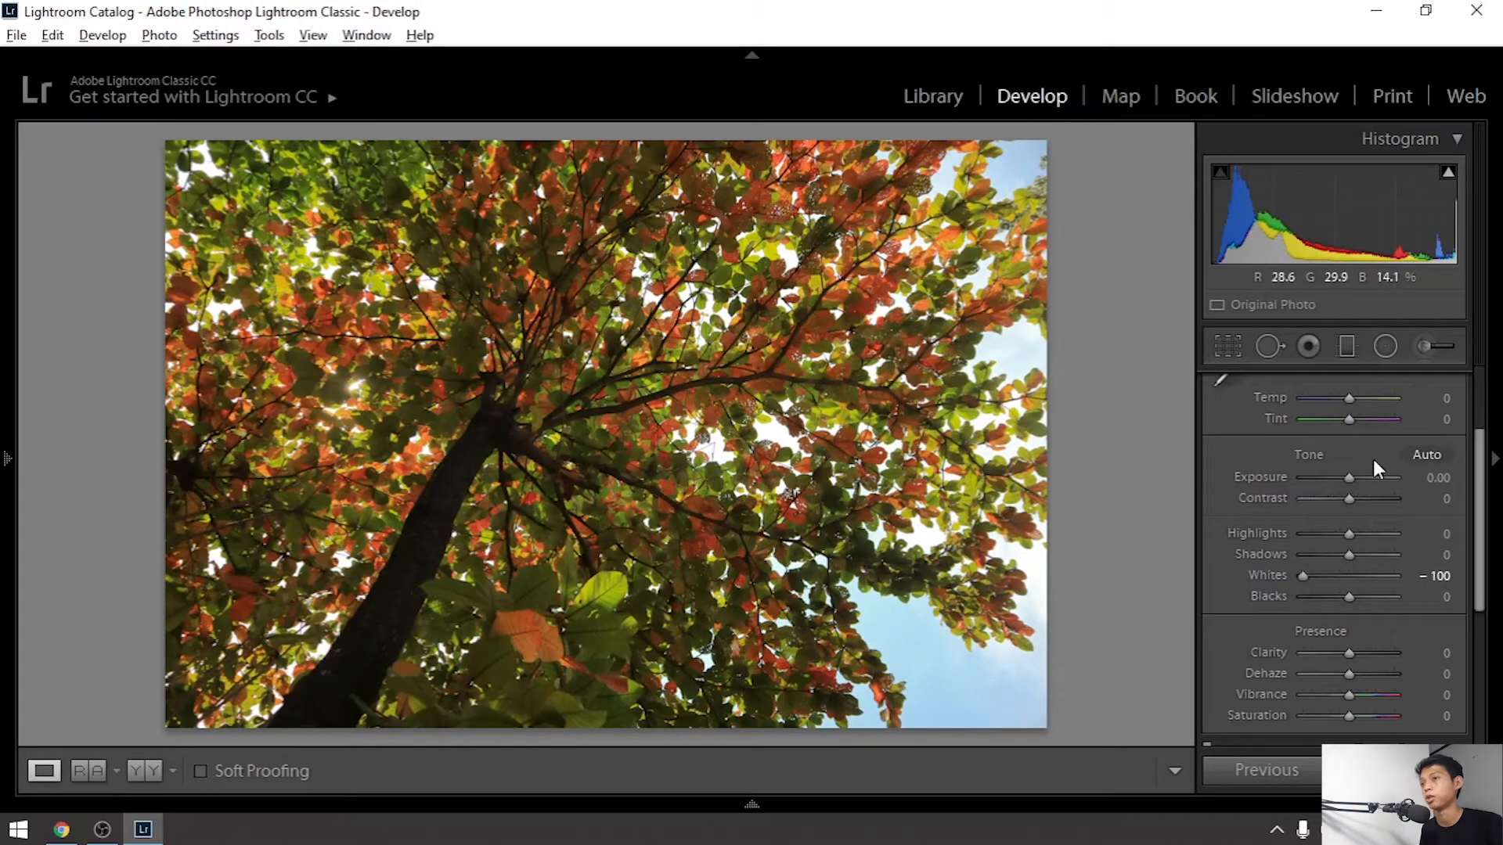
{"action": "key", "text": "ctrl+z"}
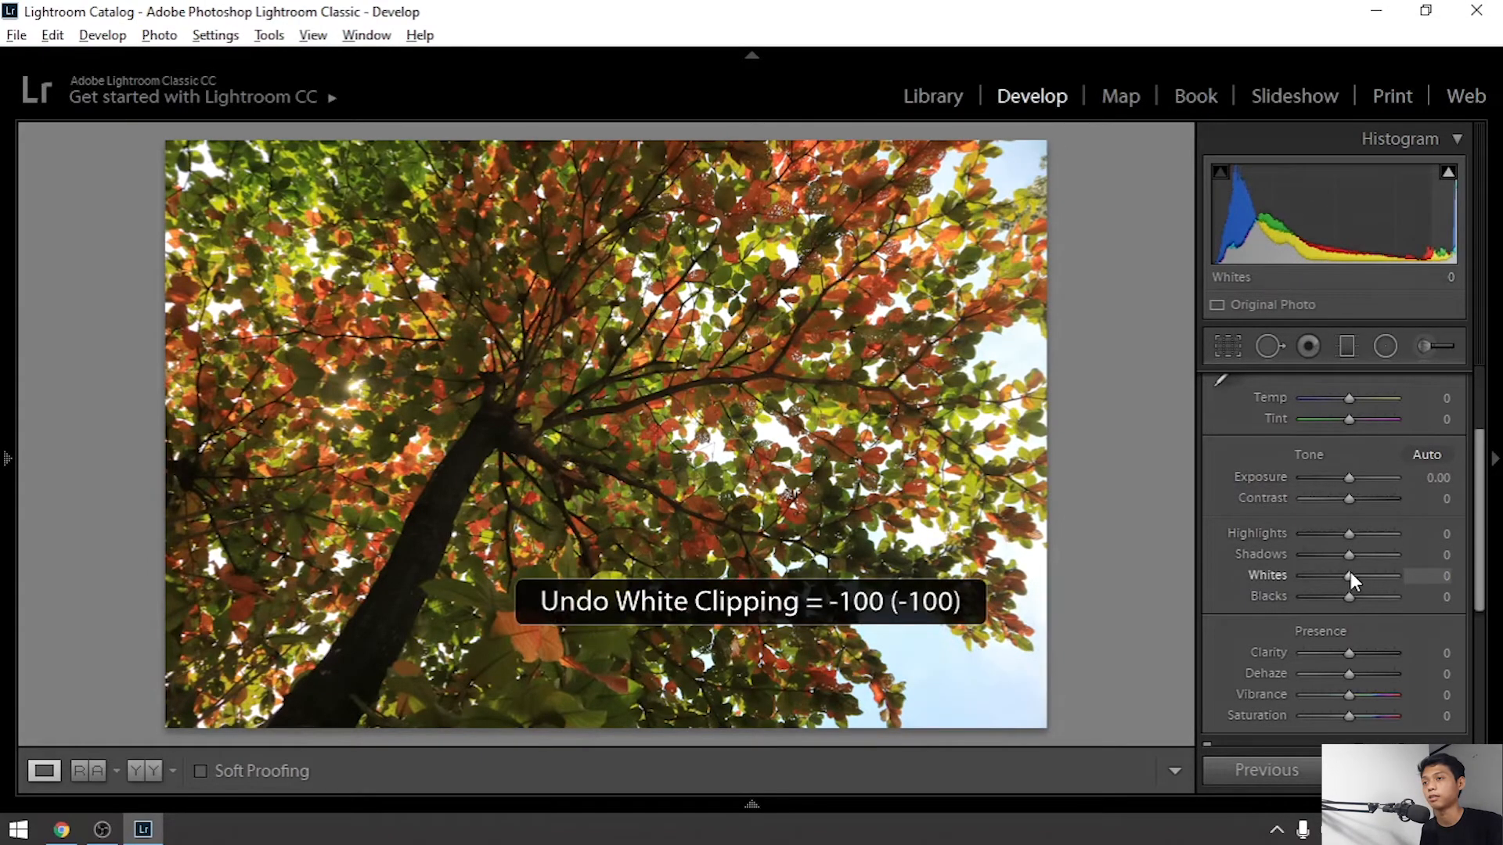
{"action": "left_click_drag", "start_coordinate": [1349, 575], "coordinate": [1420, 571]}
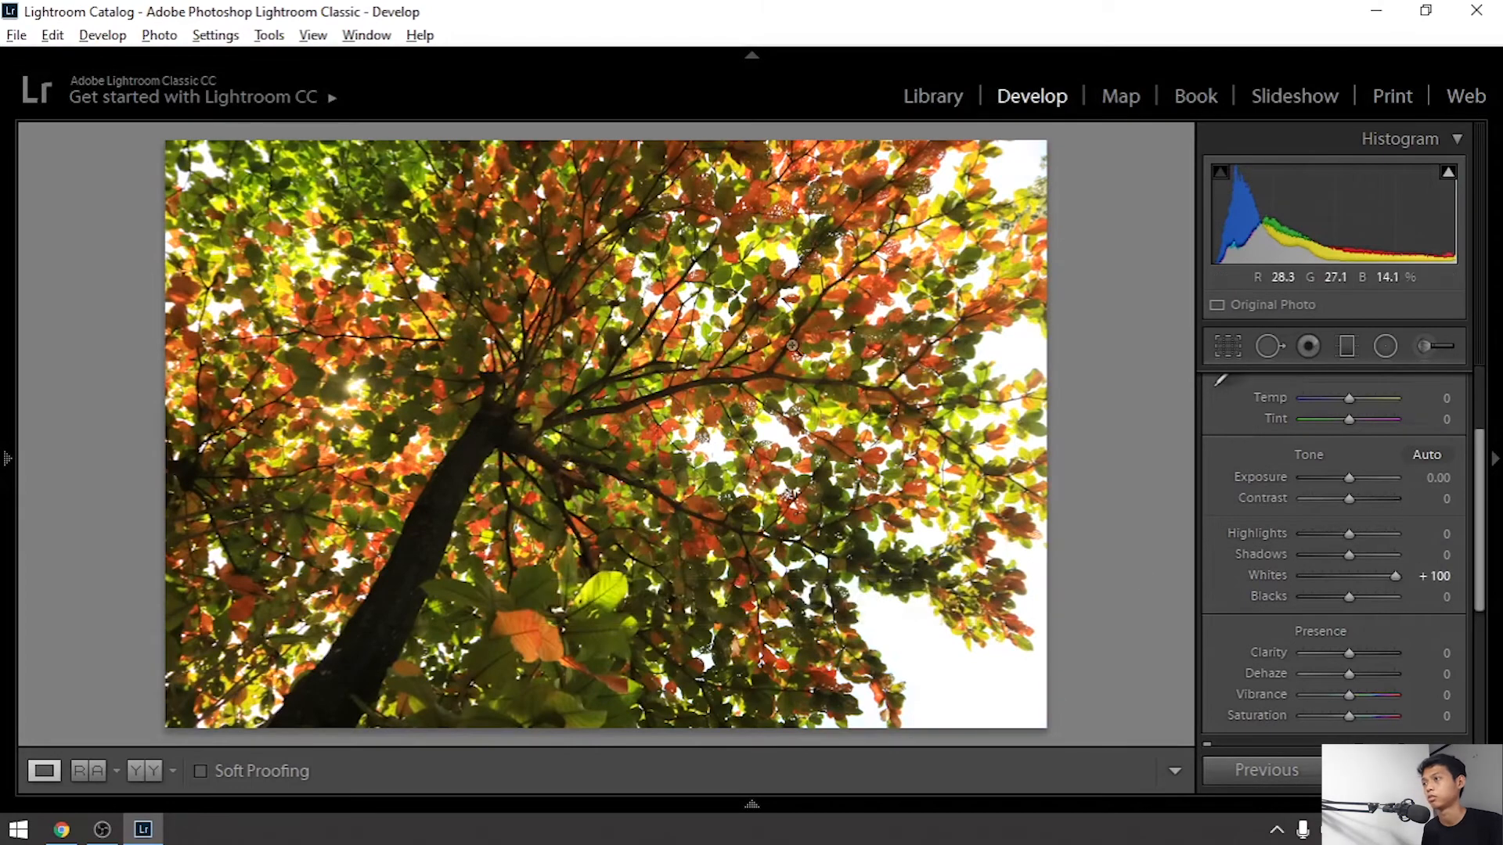
{"action": "key", "text": "ctrl+z"}
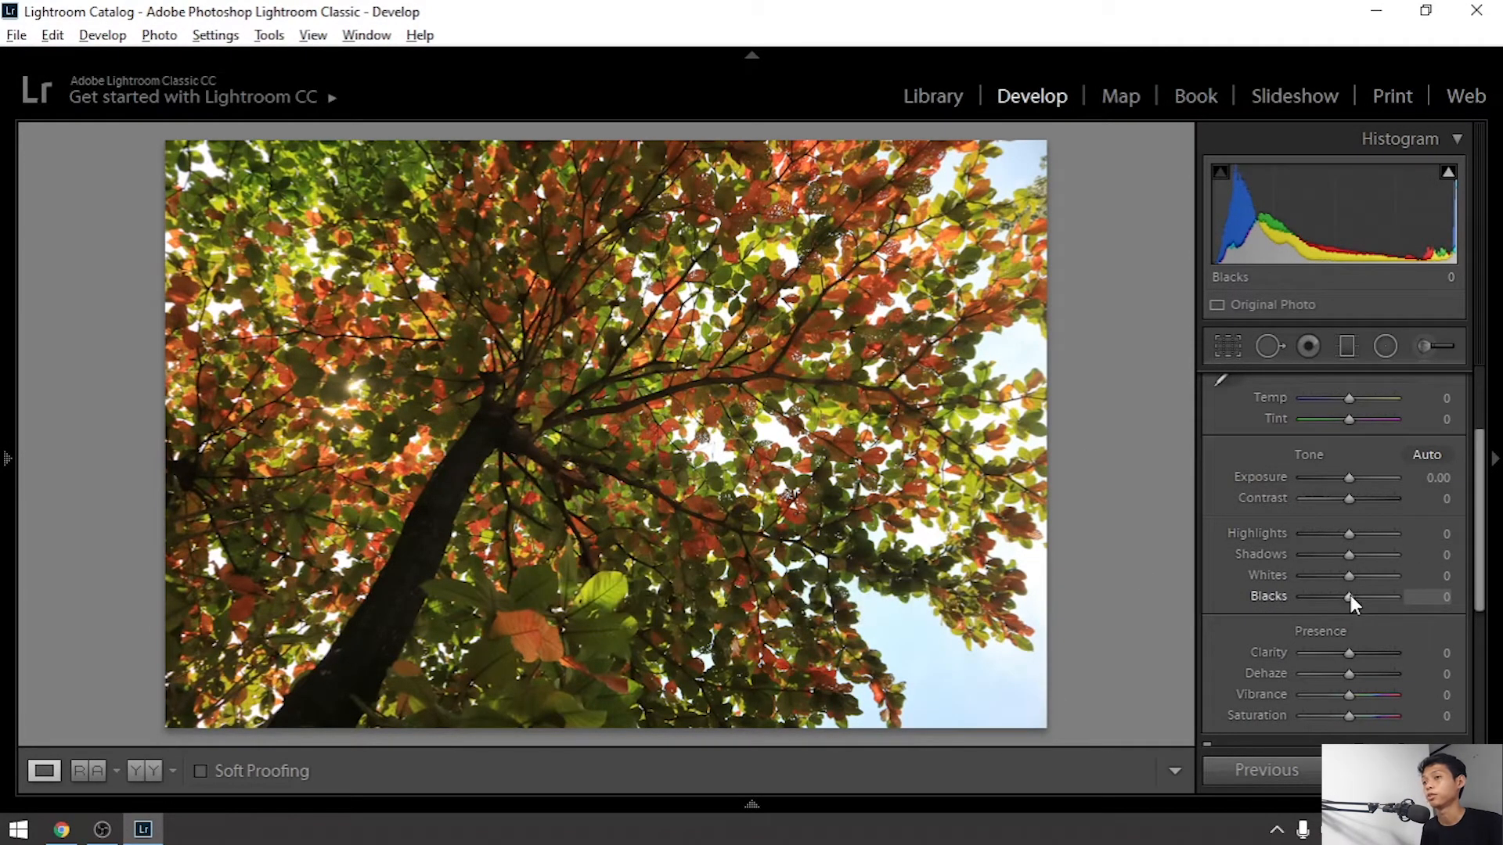
{"action": "left_click_drag", "start_coordinate": [1350, 598], "coordinate": [1406, 595]}
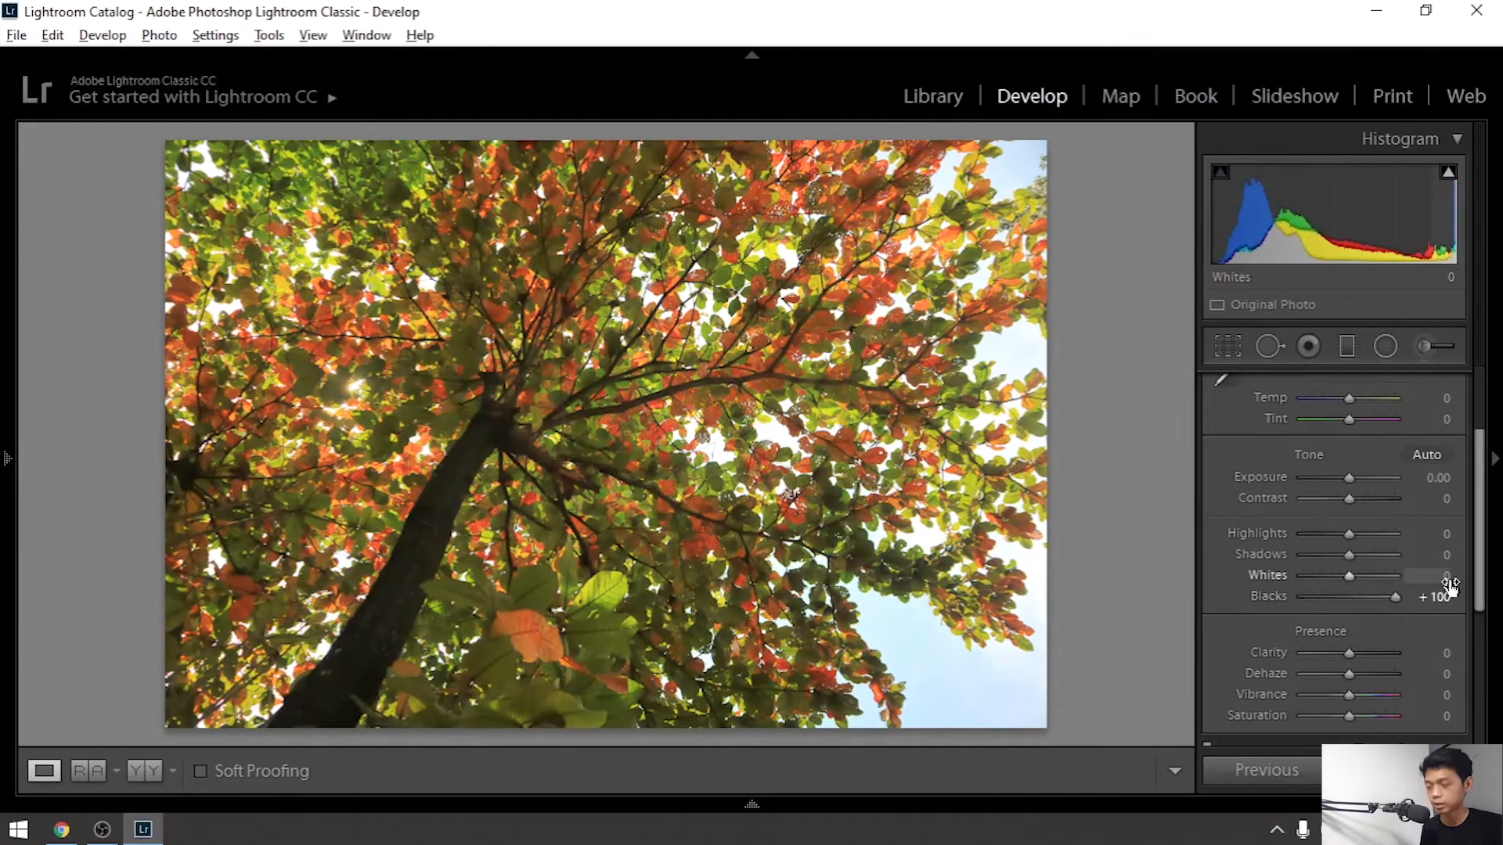
{"action": "key", "text": "ctrl+z"}
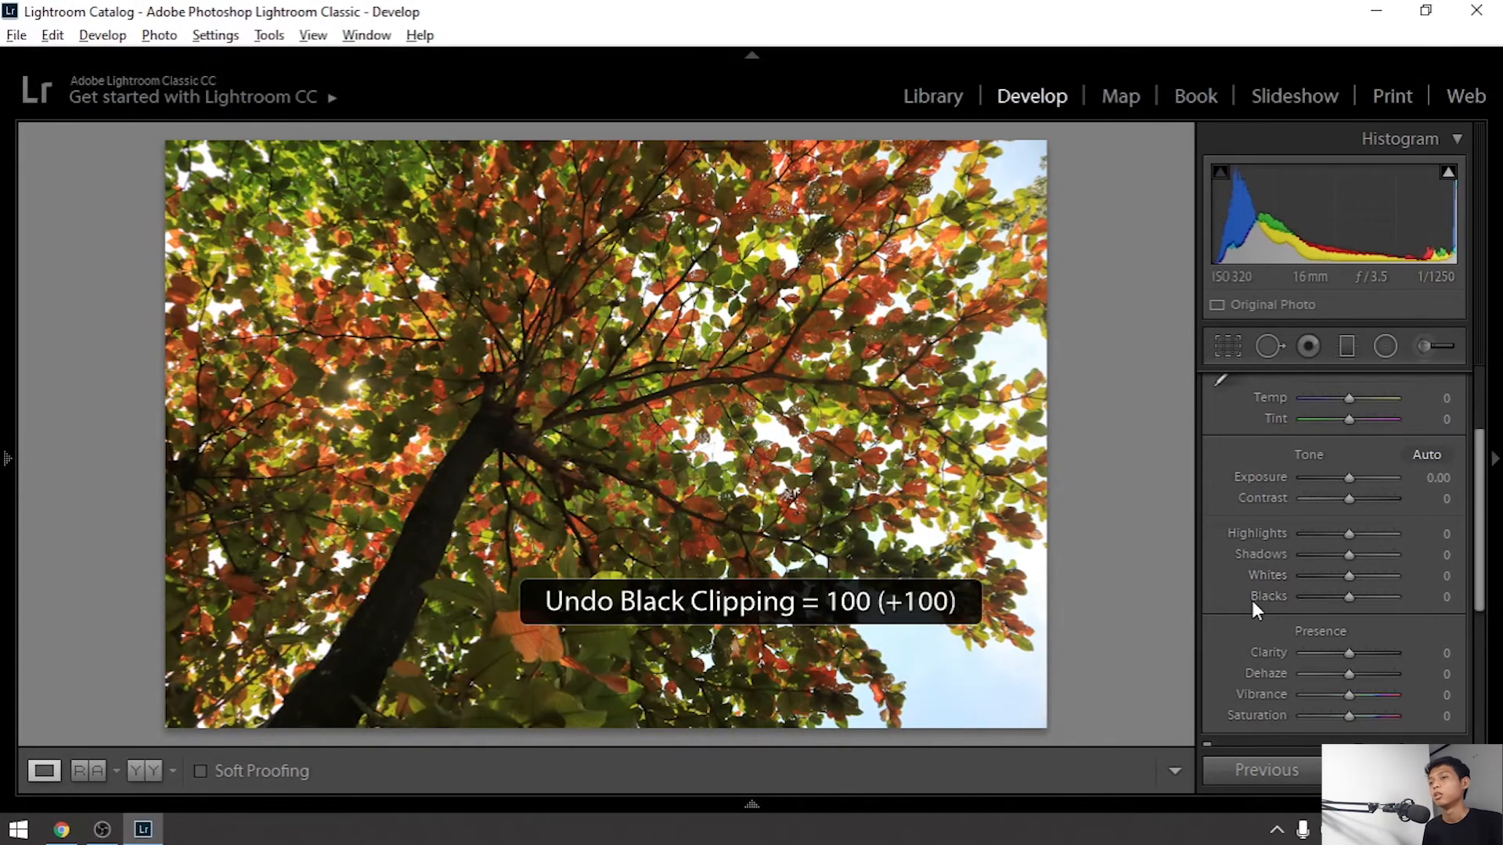
- Try a clarity of +100, inspect the branches and leaves close up, and undo the change
{"action": "scroll", "coordinate": [1248, 599], "scroll_direction": "down", "scroll_amount": 1}
{"action": "scroll", "coordinate": [1245, 597], "scroll_direction": "down", "scroll_amount": 1}
{"action": "scroll", "coordinate": [1247, 583], "scroll_direction": "up", "scroll_amount": 2}
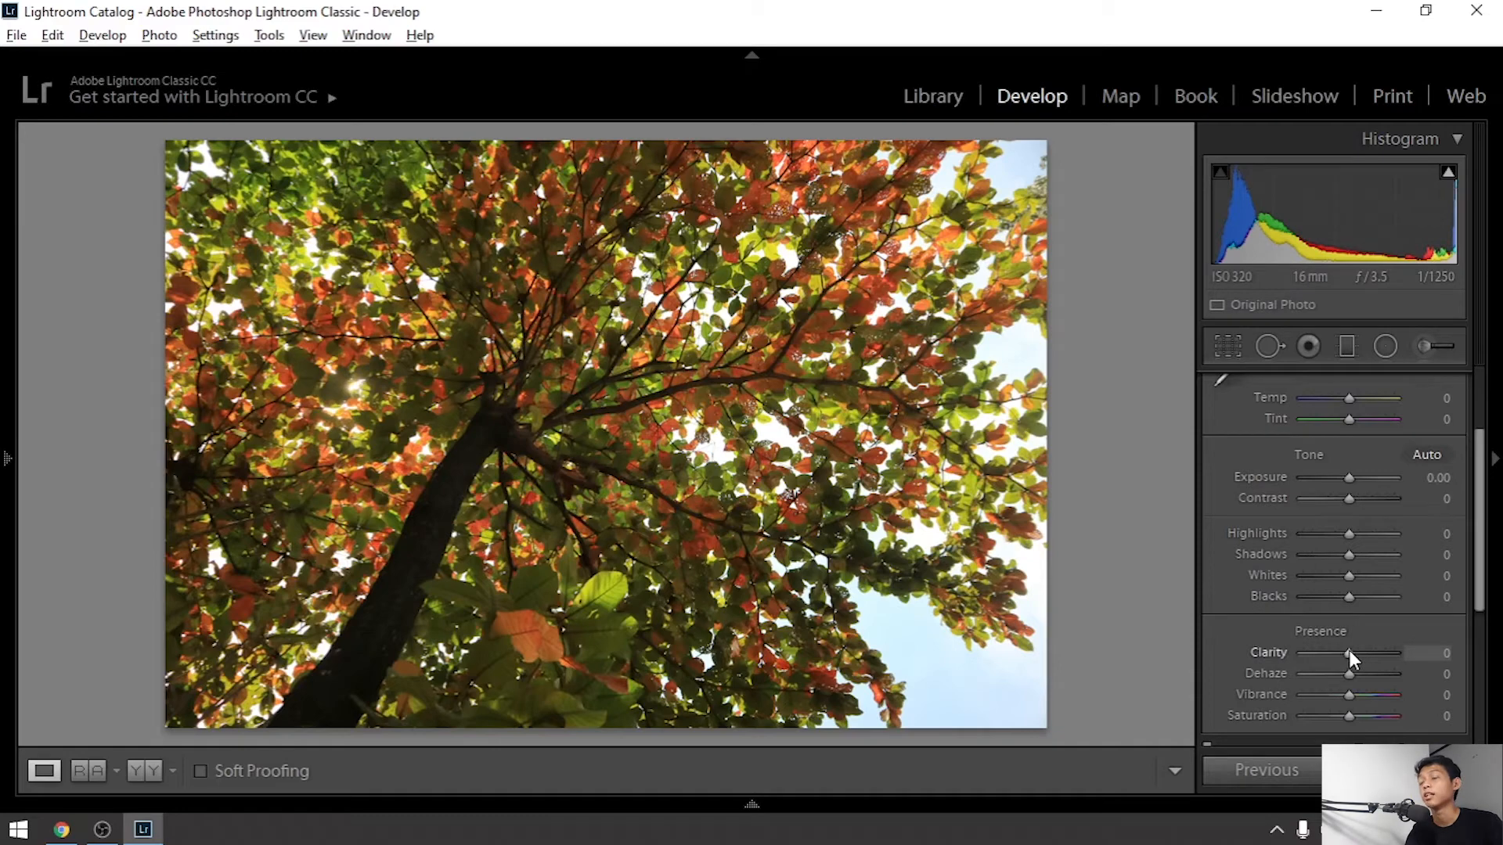
{"action": "left_click_drag", "start_coordinate": [1348, 653], "coordinate": [1395, 647]}
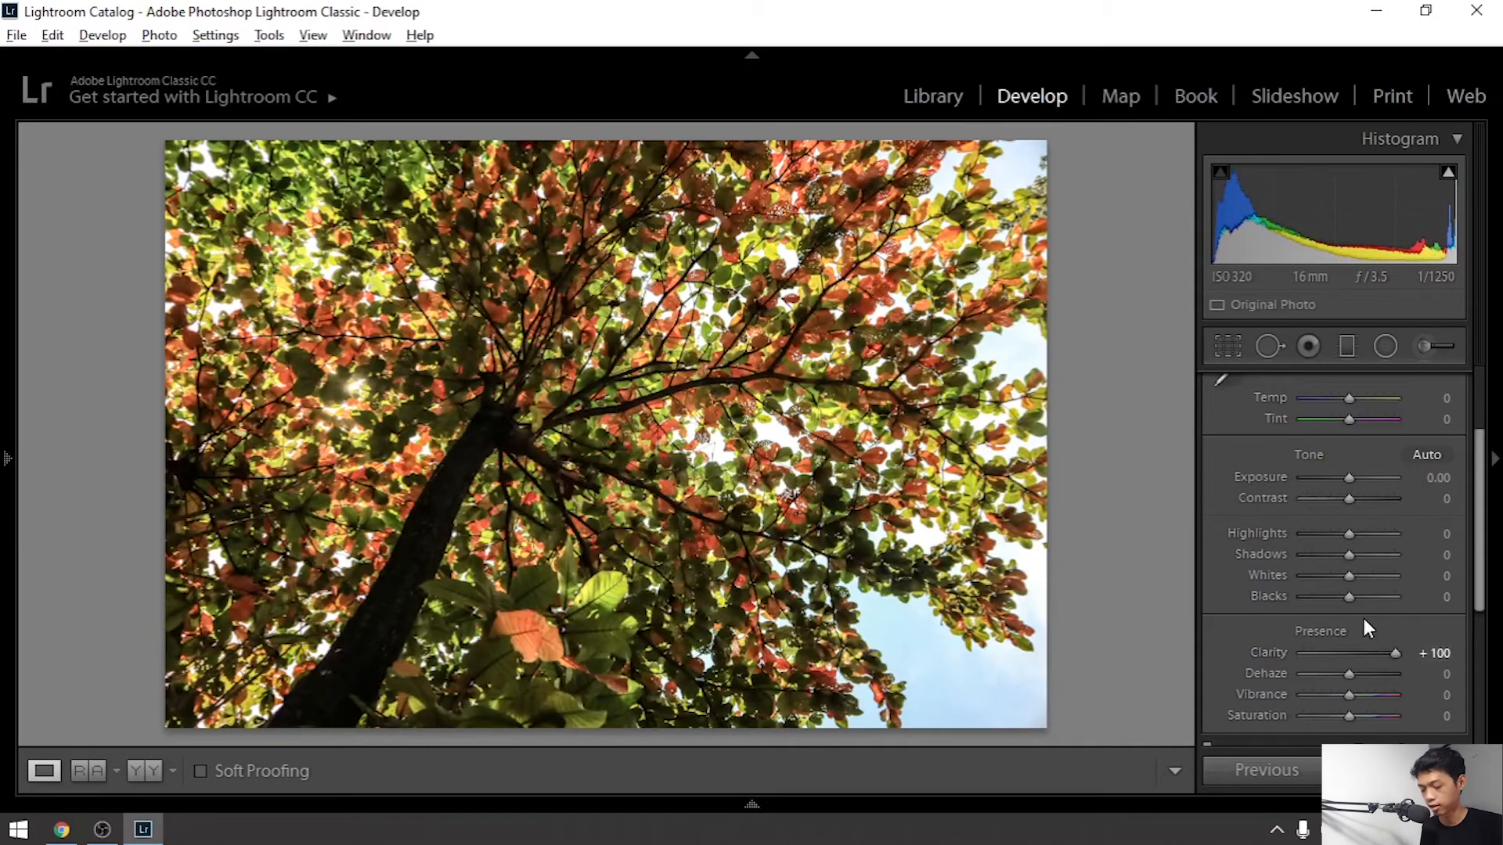
{"action": "left_click", "coordinate": [623, 343]}
{"action": "left_click", "coordinate": [623, 352]}
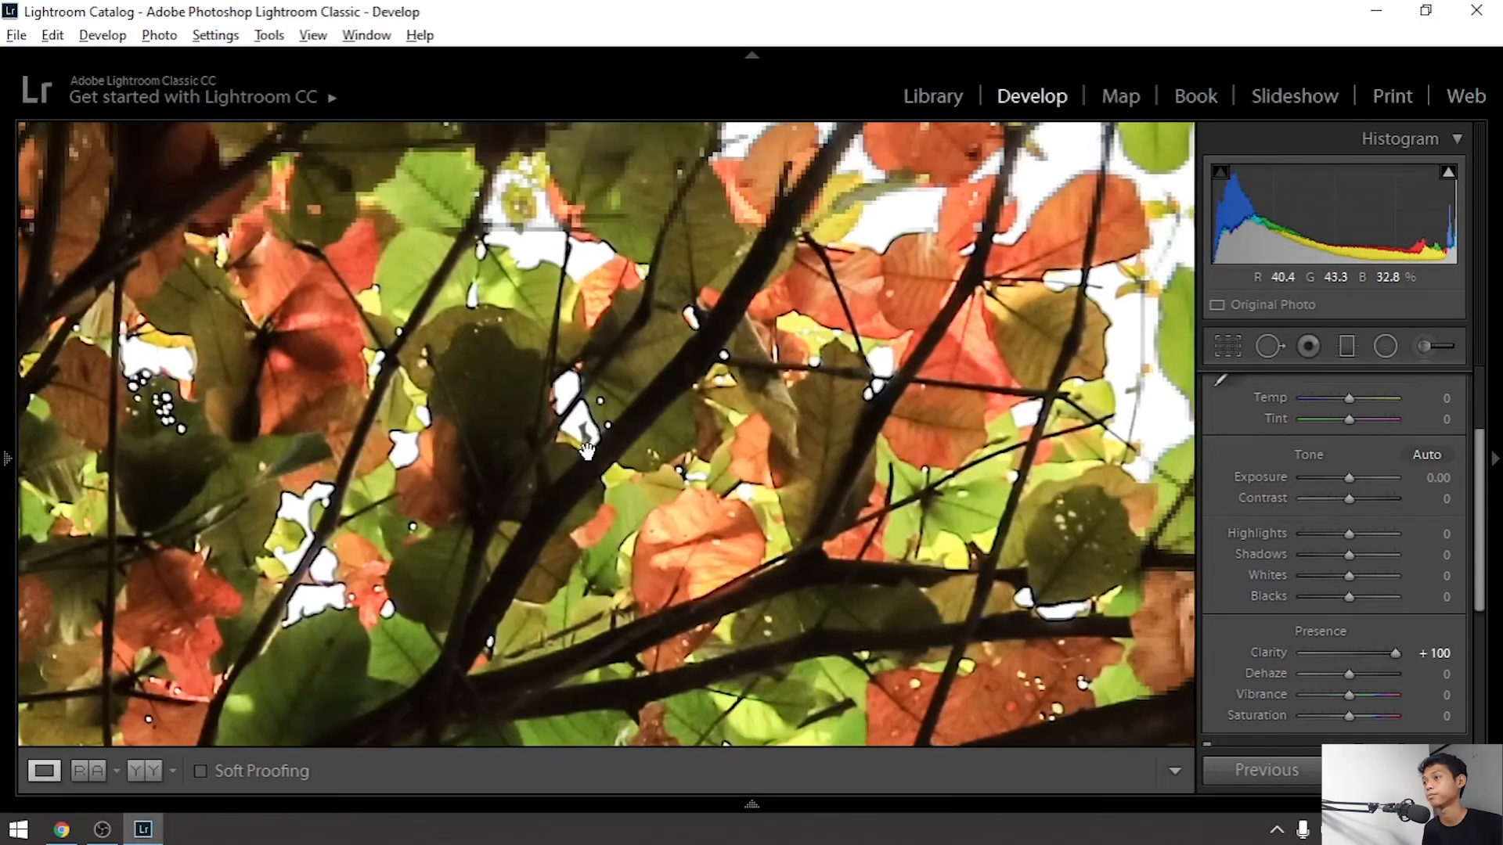
{"action": "left_click", "coordinate": [904, 539]}
{"action": "key", "text": "ctrl+z"}
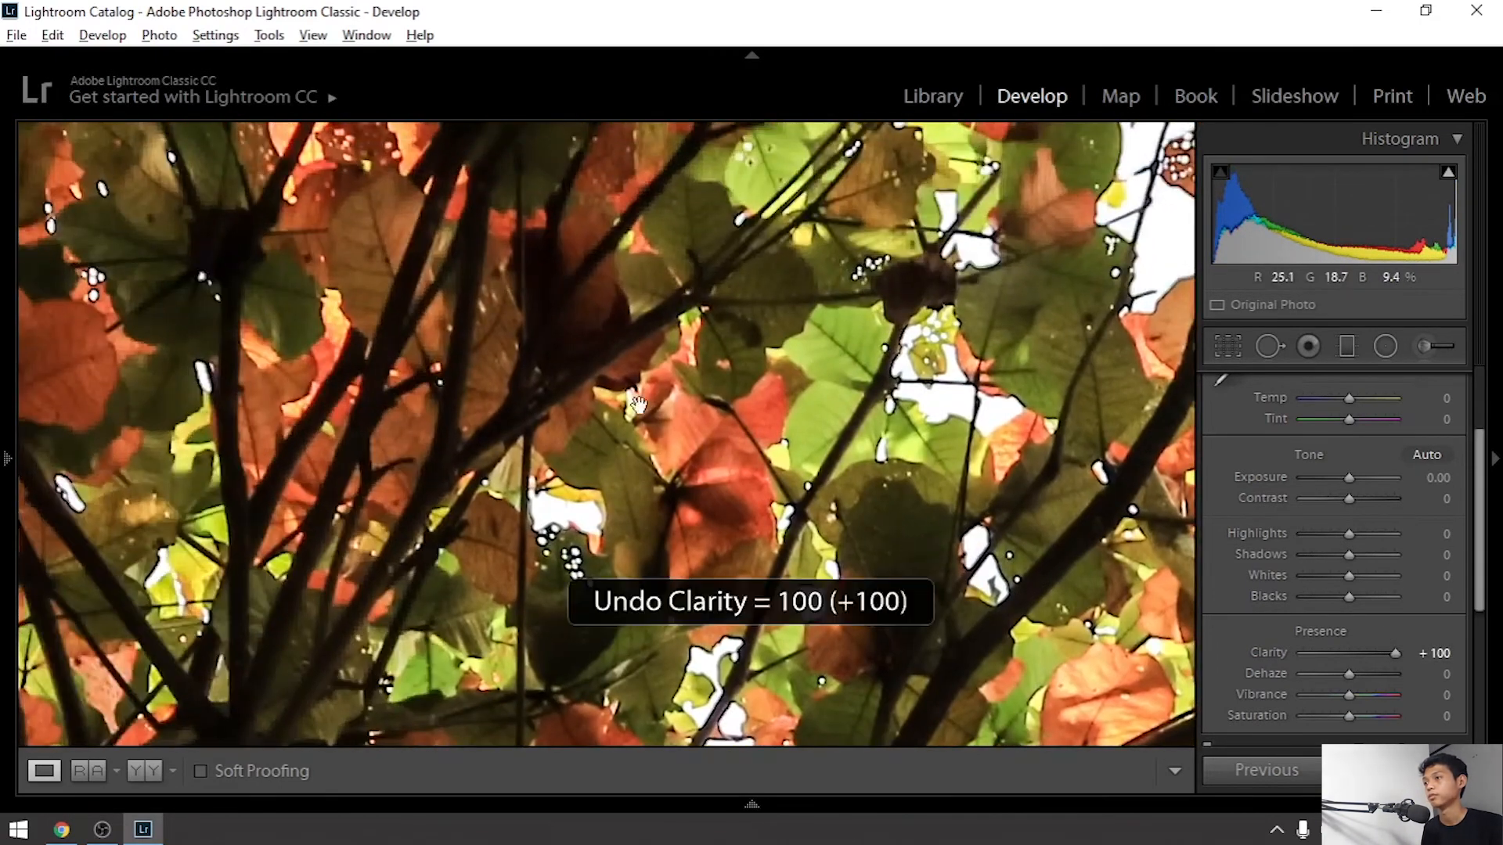
{"action": "left_click", "coordinate": [899, 494]}
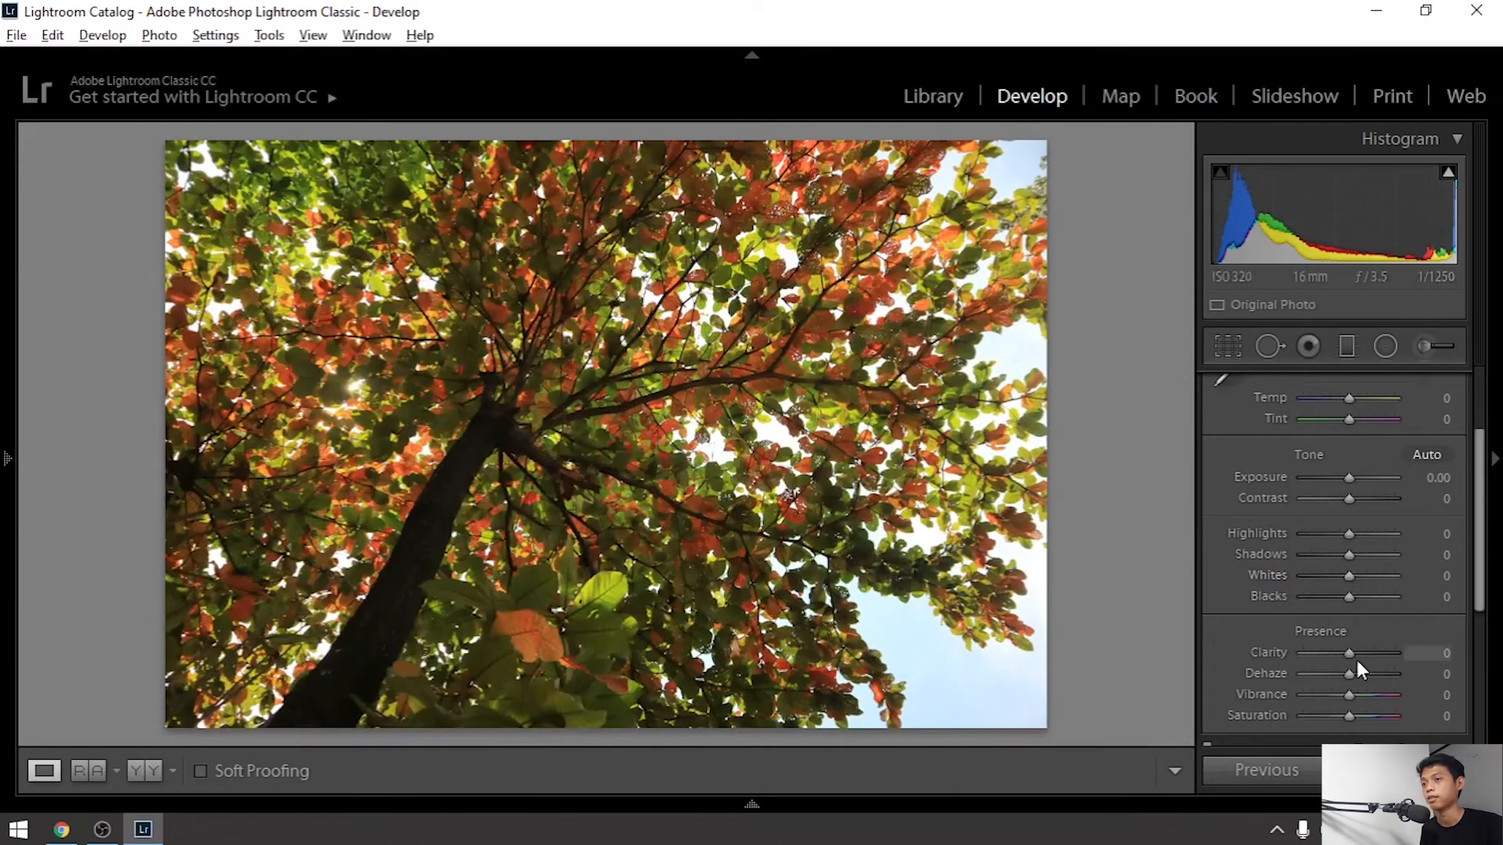
- Try a clarity of -100, inspect the softened leaves and trunk close up, and undo the change
{"action": "left_click_drag", "start_coordinate": [1349, 656], "coordinate": [1287, 660]}
{"action": "left_click", "coordinate": [315, 402]}
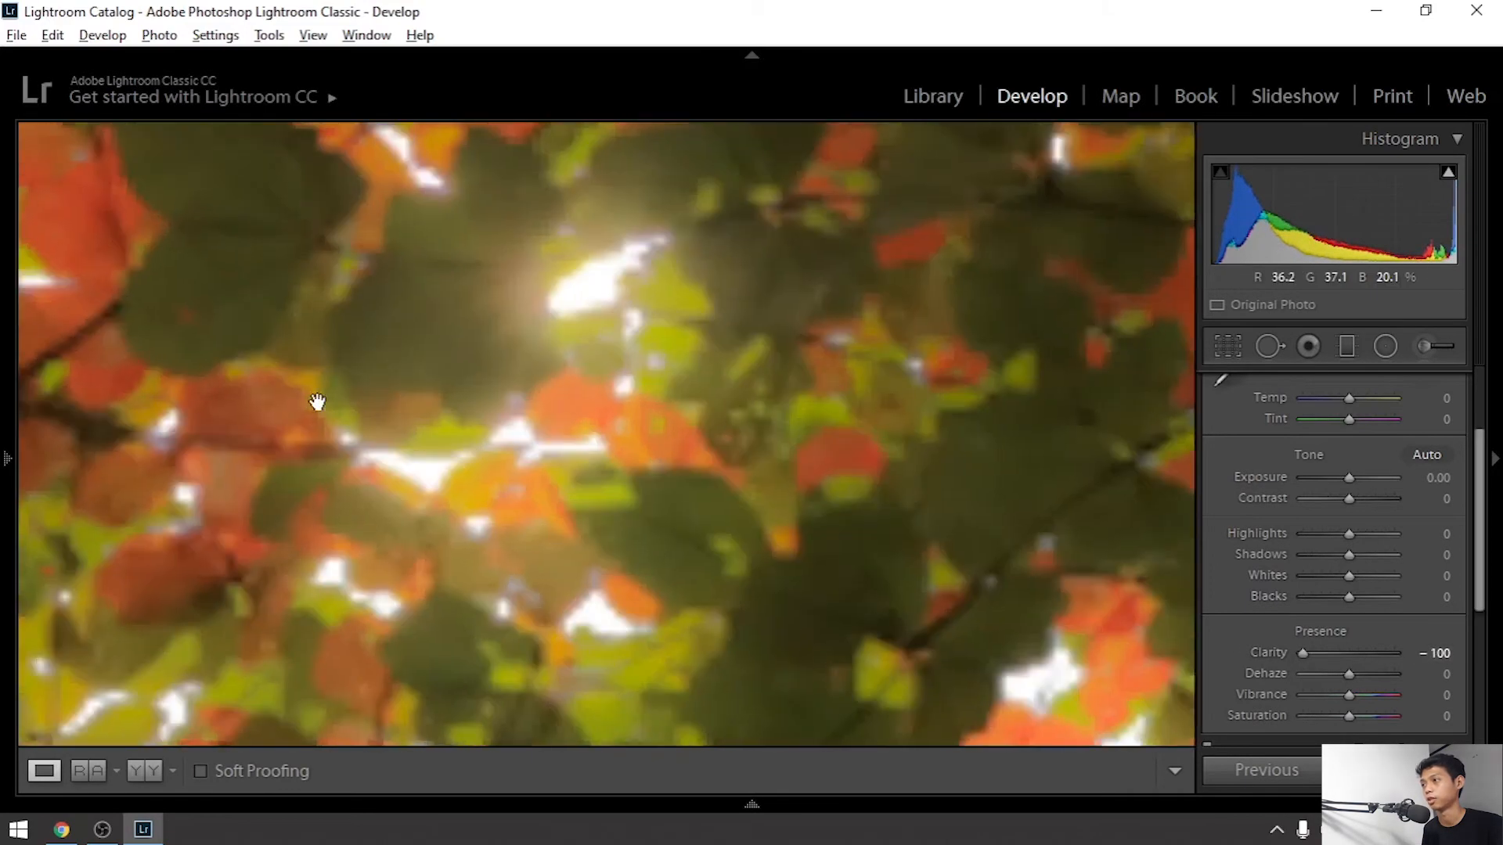
{"action": "left_click_drag", "start_coordinate": [1118, 188], "coordinate": [332, 493]}
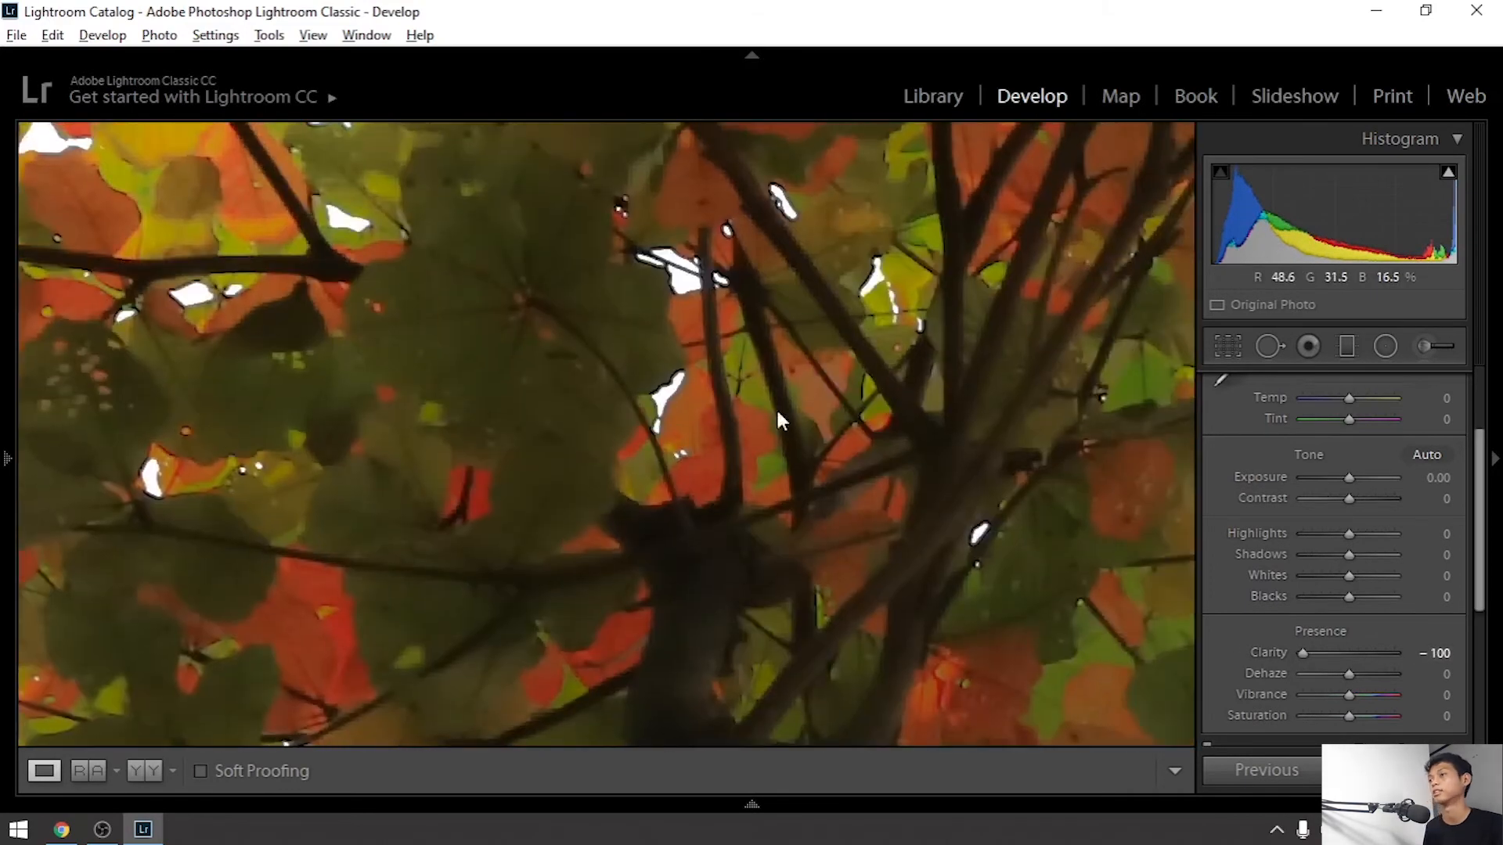
{"action": "left_click", "coordinate": [775, 414]}
{"action": "key", "text": "ctrl+z"}
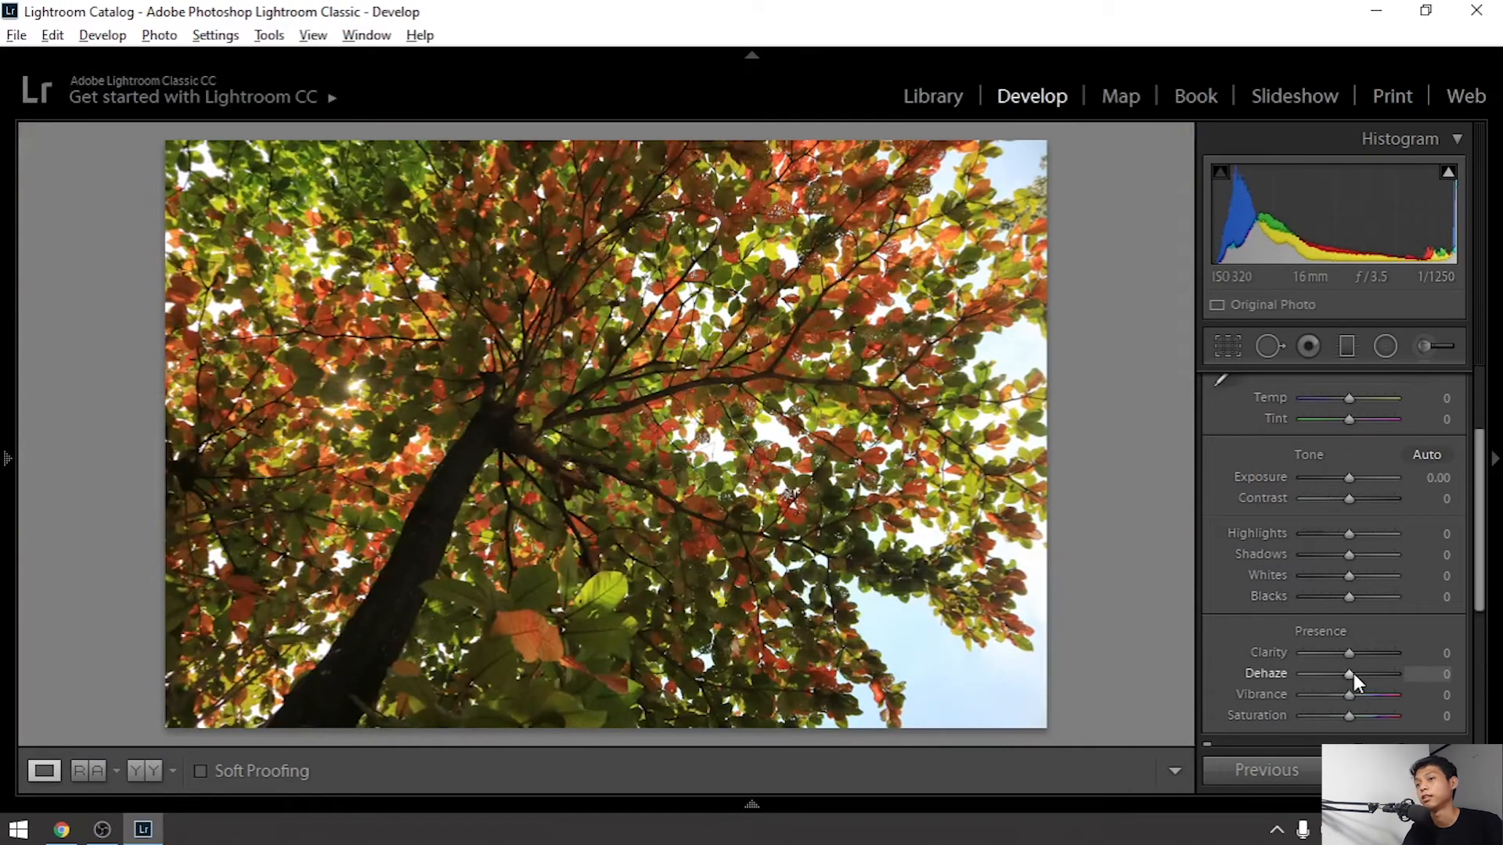
- Try a dehaze of +100 and a vibrance of +36 on the photo, reverting both
{"action": "left_click_drag", "start_coordinate": [1351, 674], "coordinate": [1419, 666]}
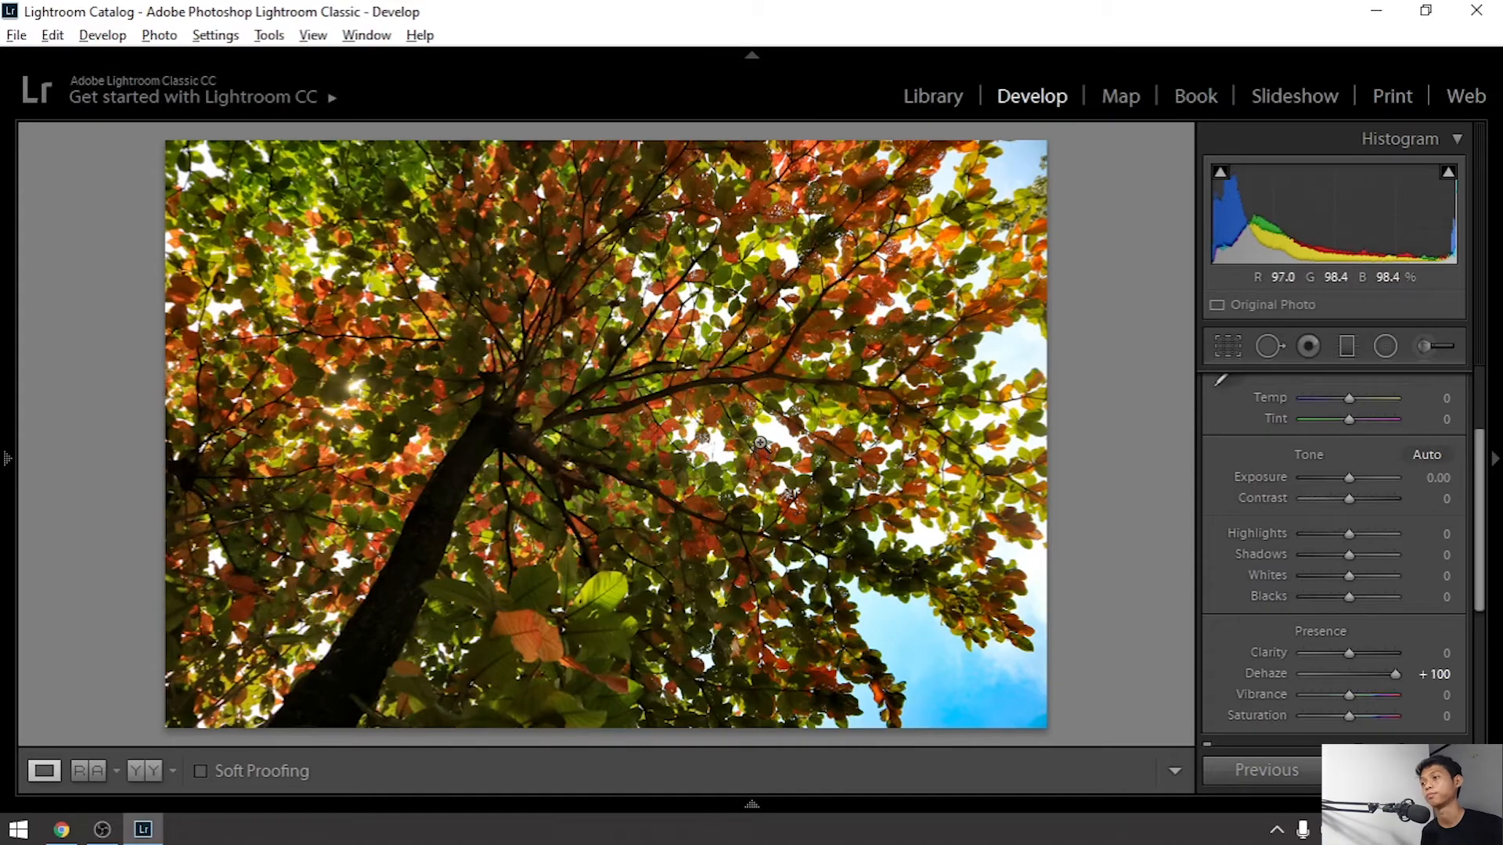
{"action": "left_click_drag", "start_coordinate": [1396, 674], "coordinate": [1364, 689]}
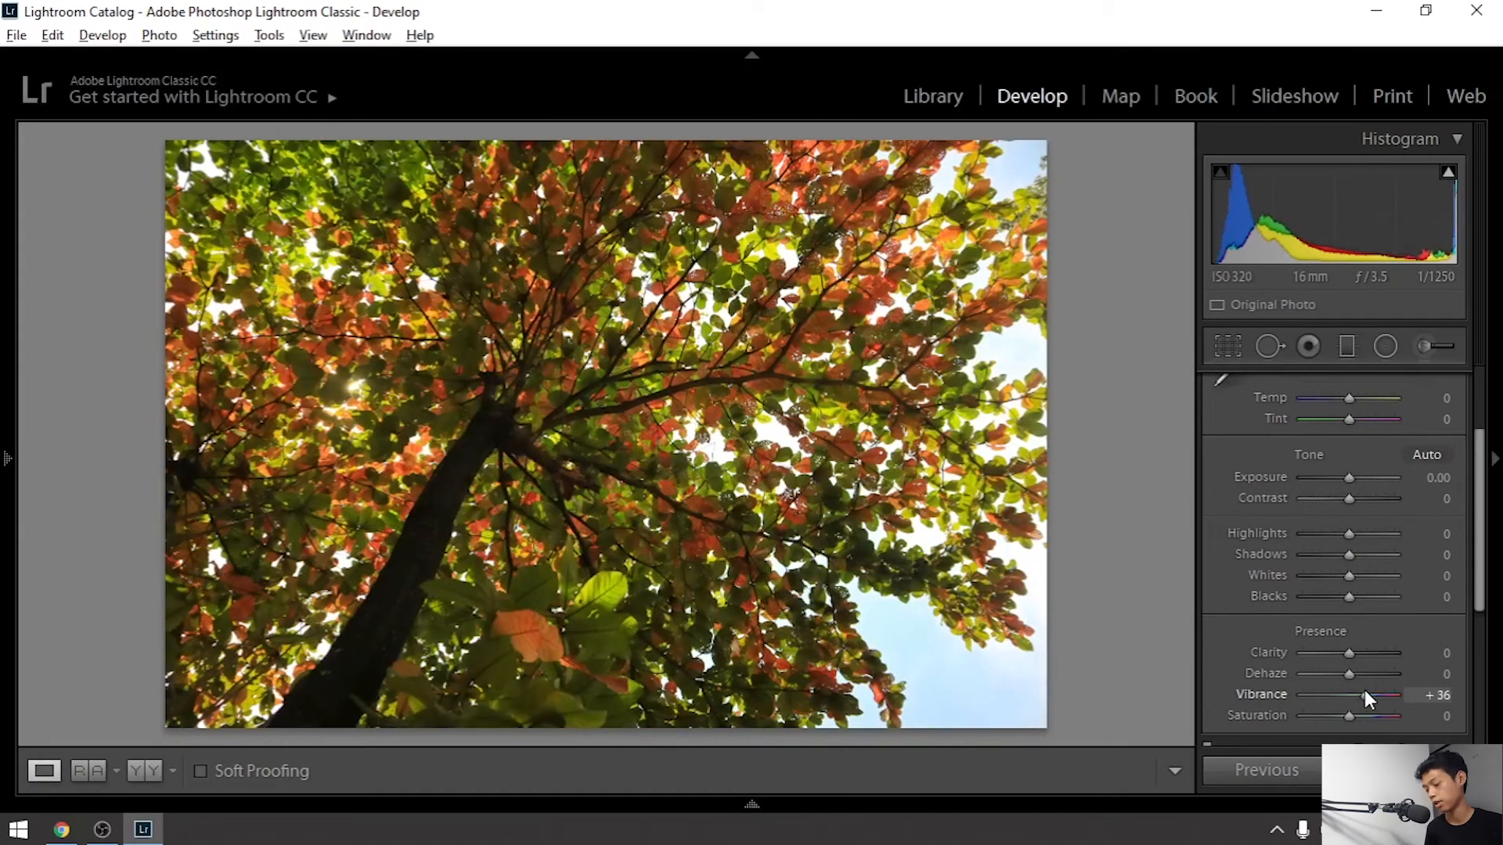
{"action": "key", "text": "ctrl+z"}
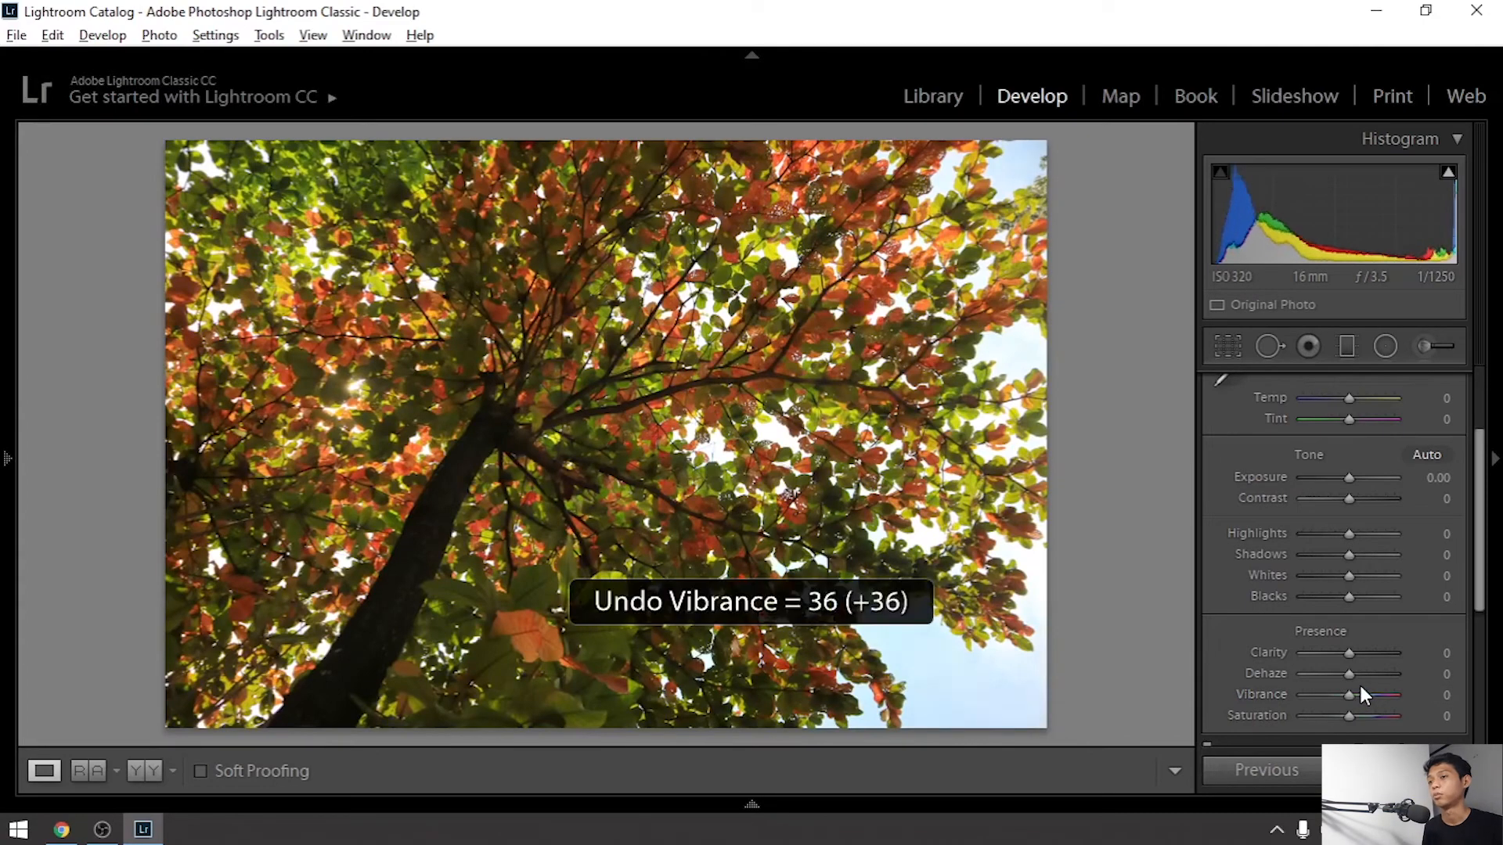
- Inspect the leaf colours close up, try a vibrance of +100, undo it, and return to the Develop module
{"action": "left_click", "coordinate": [776, 464]}
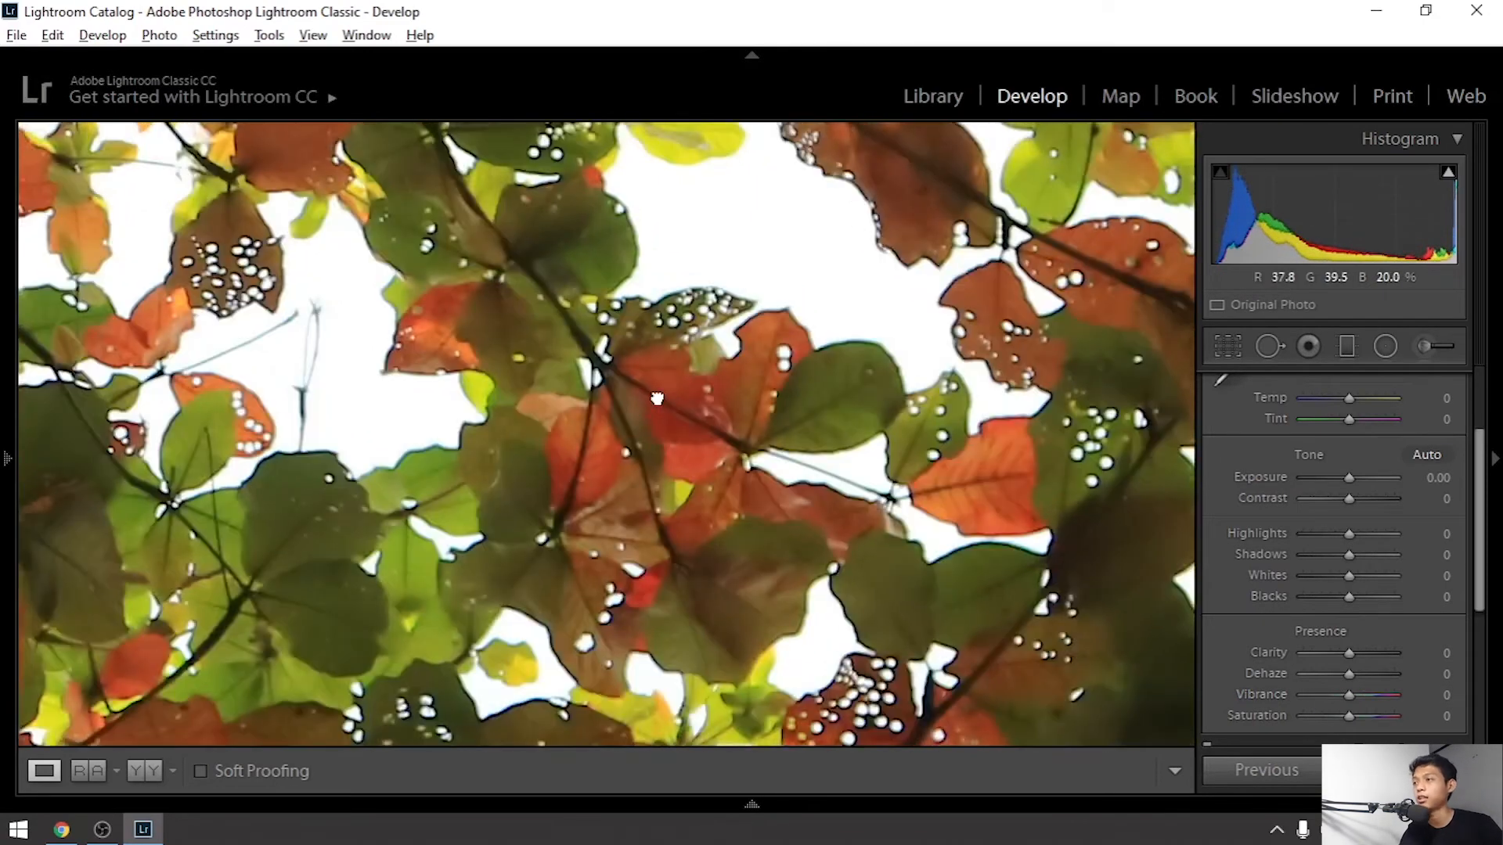
{"action": "left_click_drag", "start_coordinate": [993, 174], "coordinate": [762, 372]}
{"action": "left_click", "coordinate": [761, 372]}
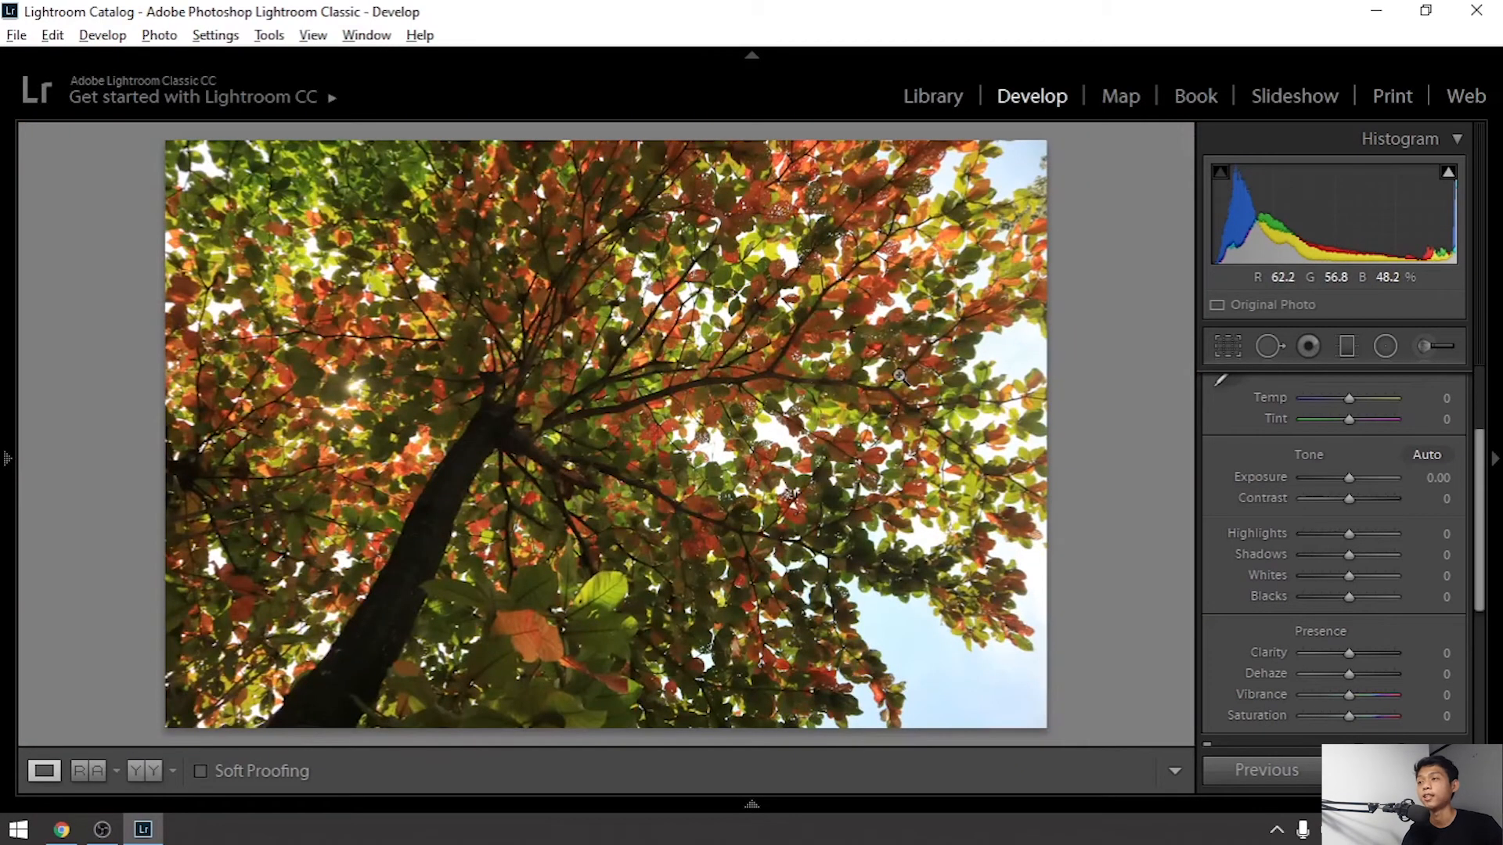
{"action": "left_click", "coordinate": [853, 439]}
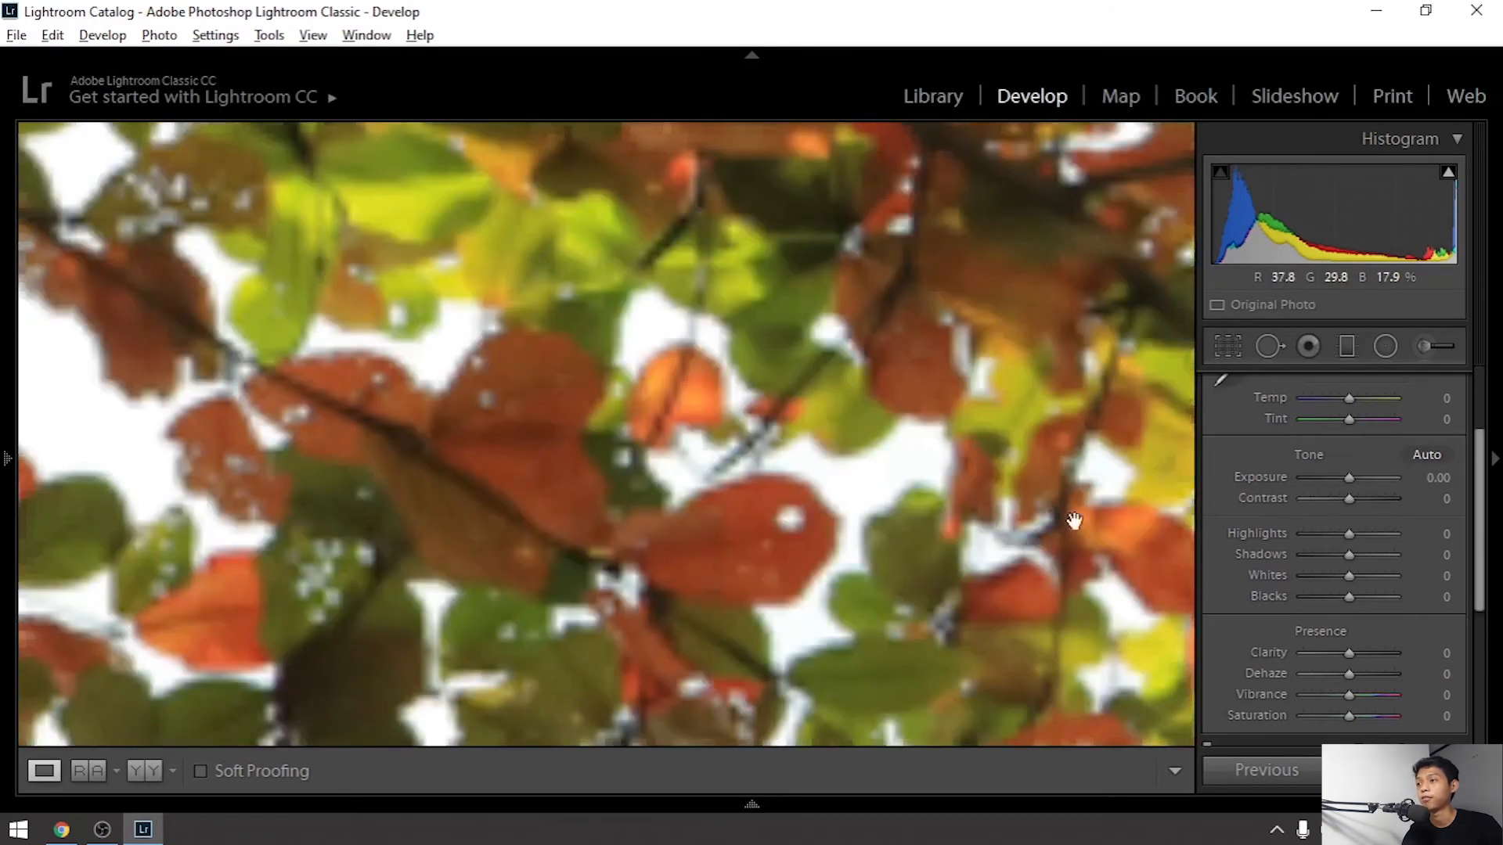
{"action": "left_click_drag", "start_coordinate": [1095, 569], "coordinate": [923, 644]}
{"action": "left_click", "coordinate": [693, 304]}
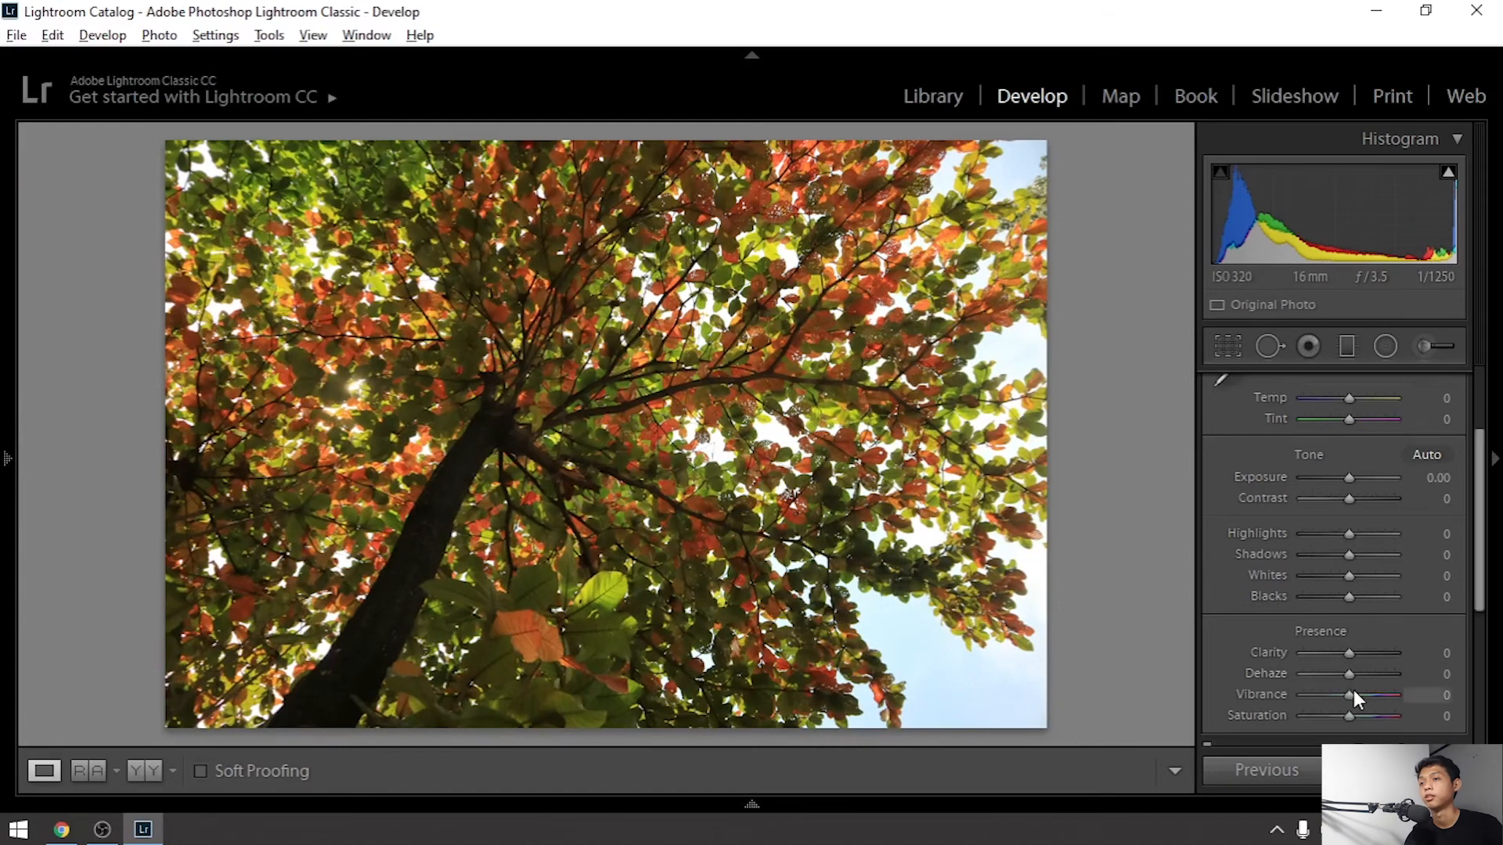
{"action": "left_click_drag", "start_coordinate": [1346, 697], "coordinate": [1407, 699]}
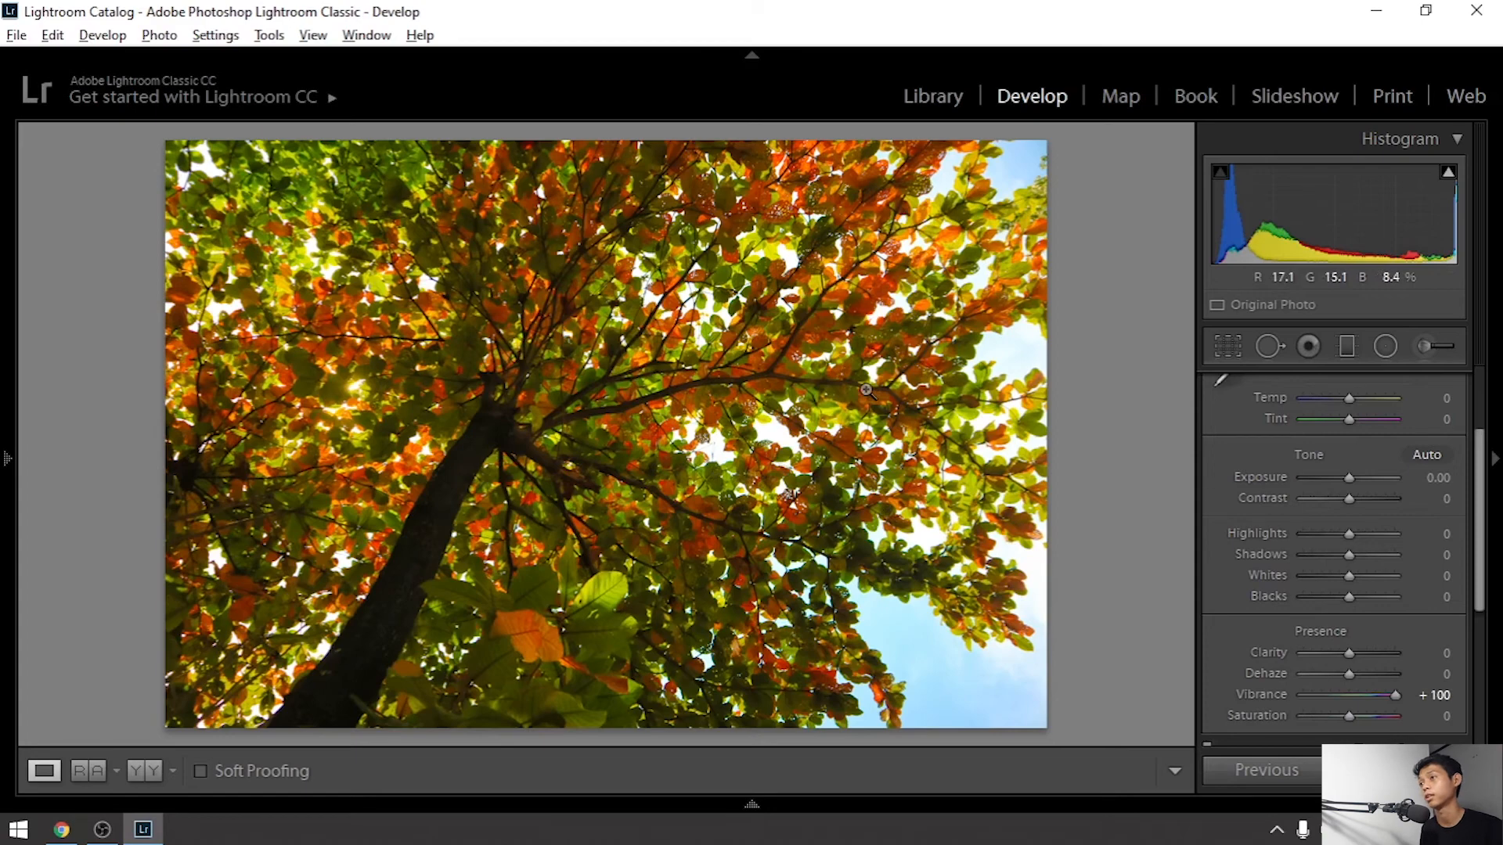
{"action": "key", "text": "ctrl+z"}
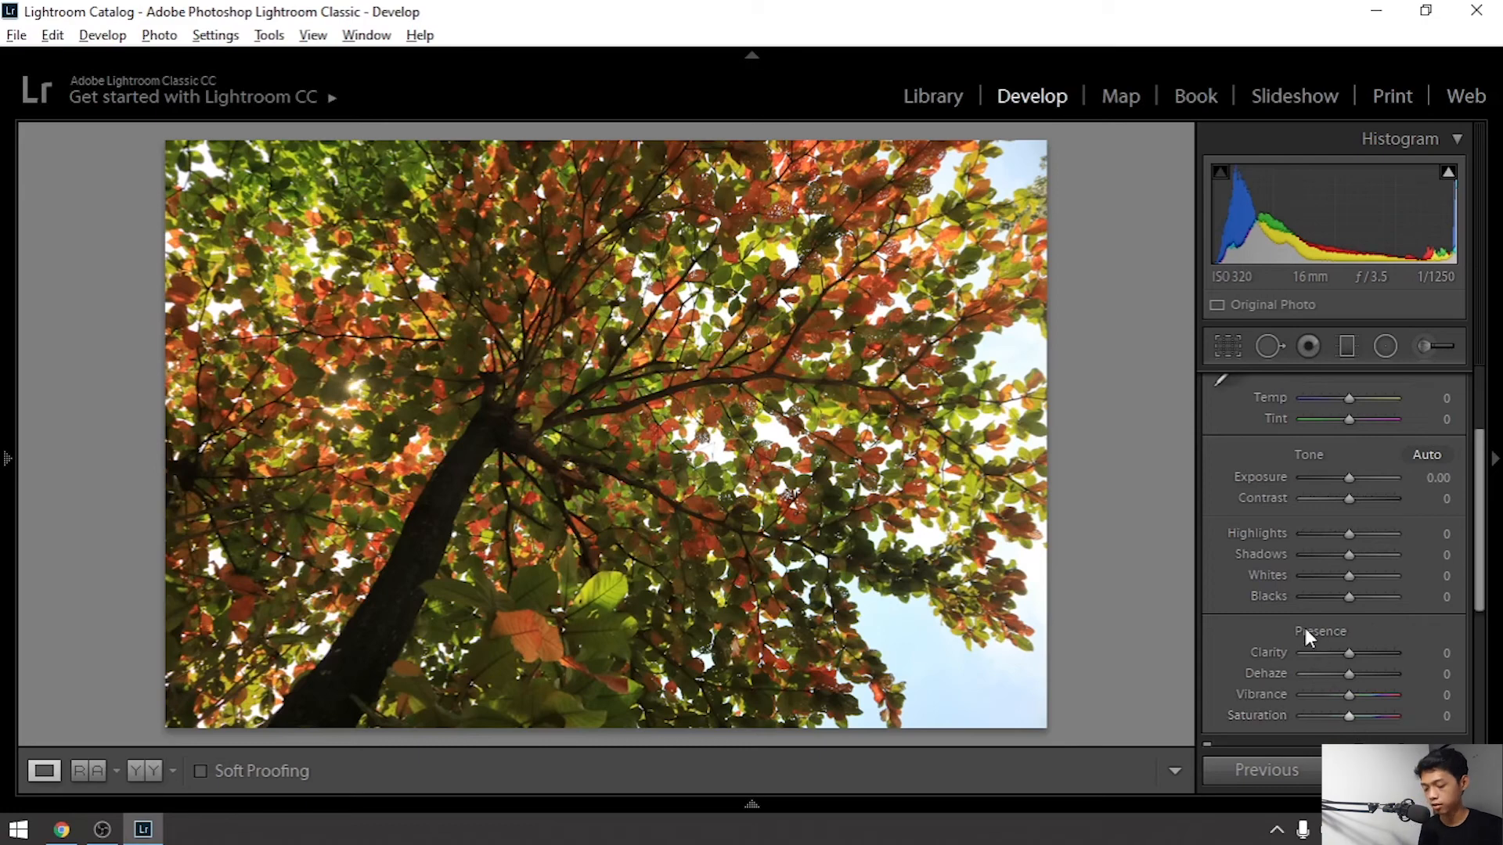
{"action": "key", "text": "ctrl+z"}
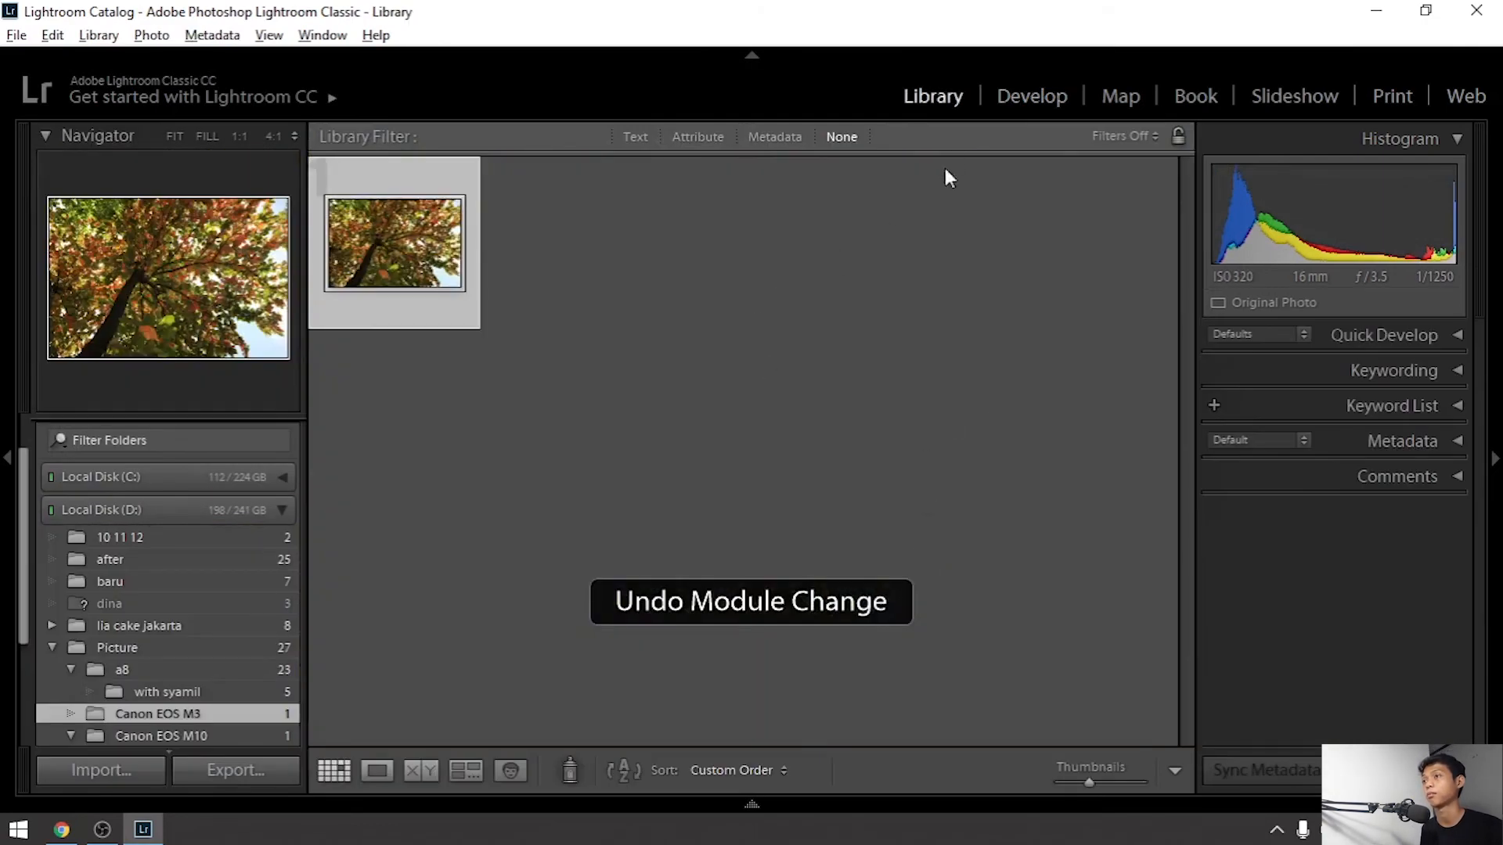
{"action": "left_click", "coordinate": [1016, 92]}
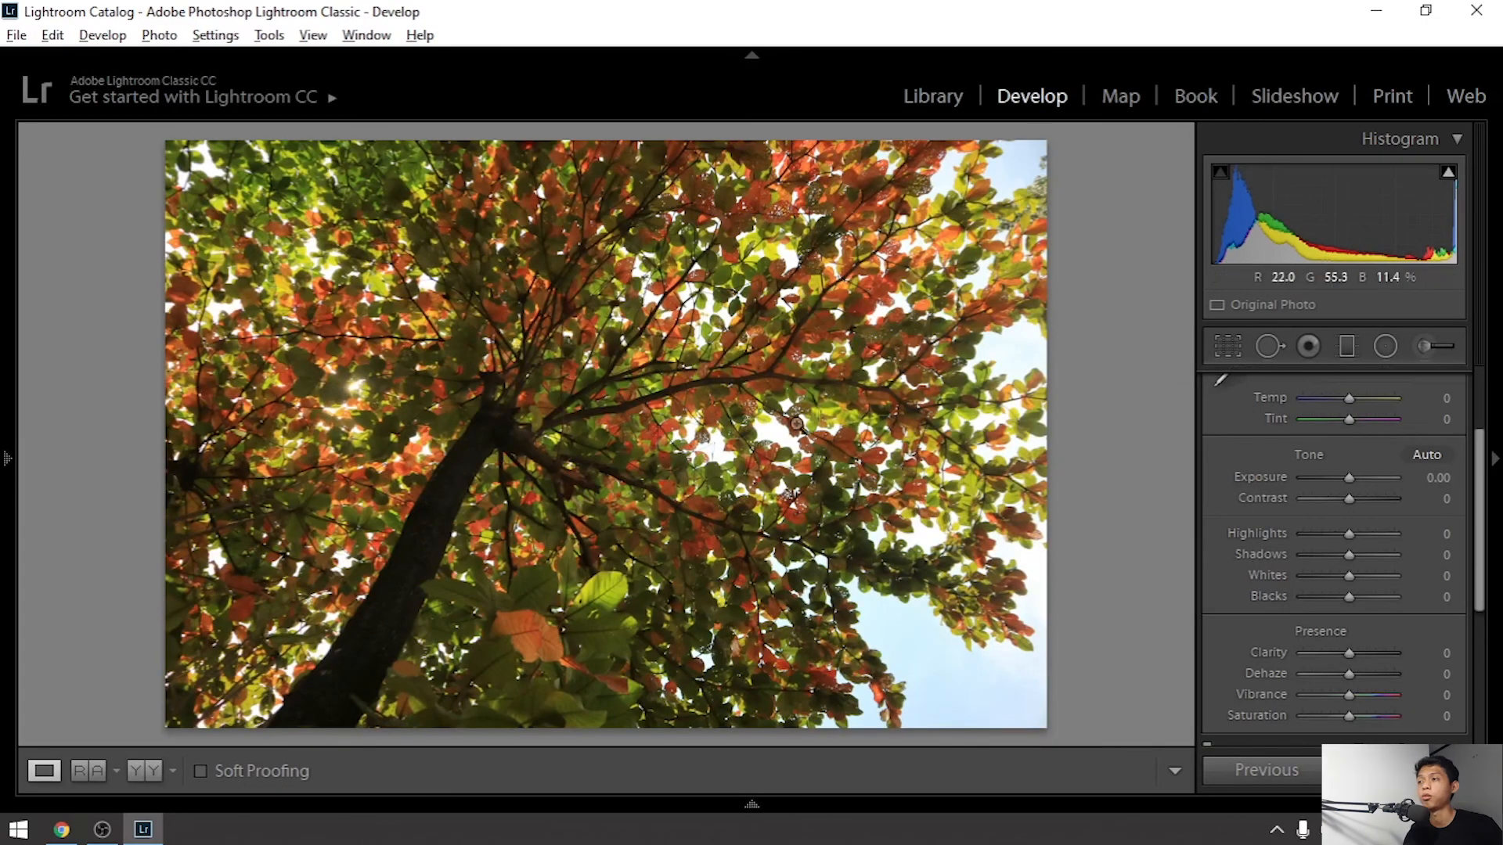